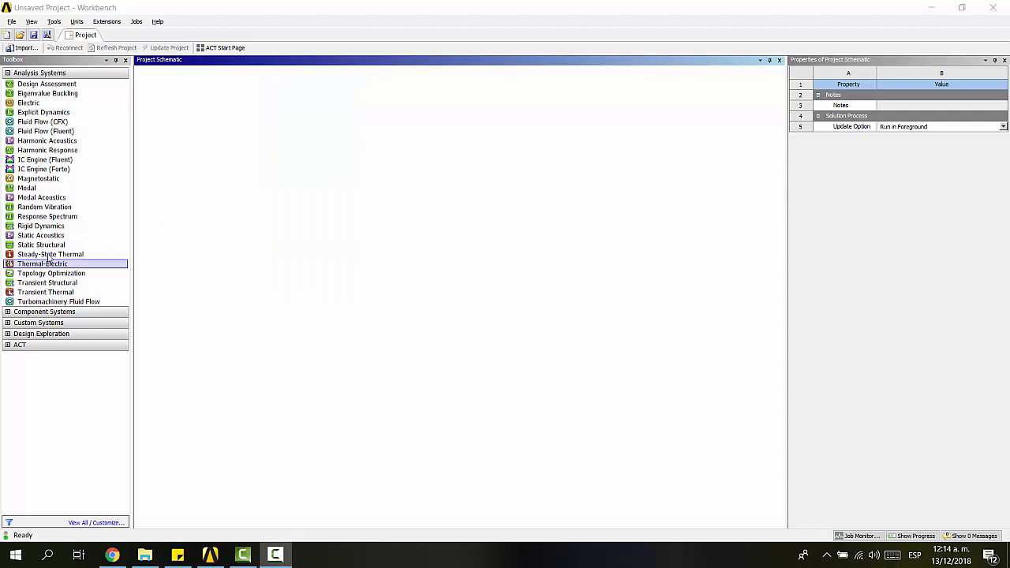
- Add a Static Structural analysis system to the project schematic and open its Engineering Data for editing
drag(39, 245, 210, 129)
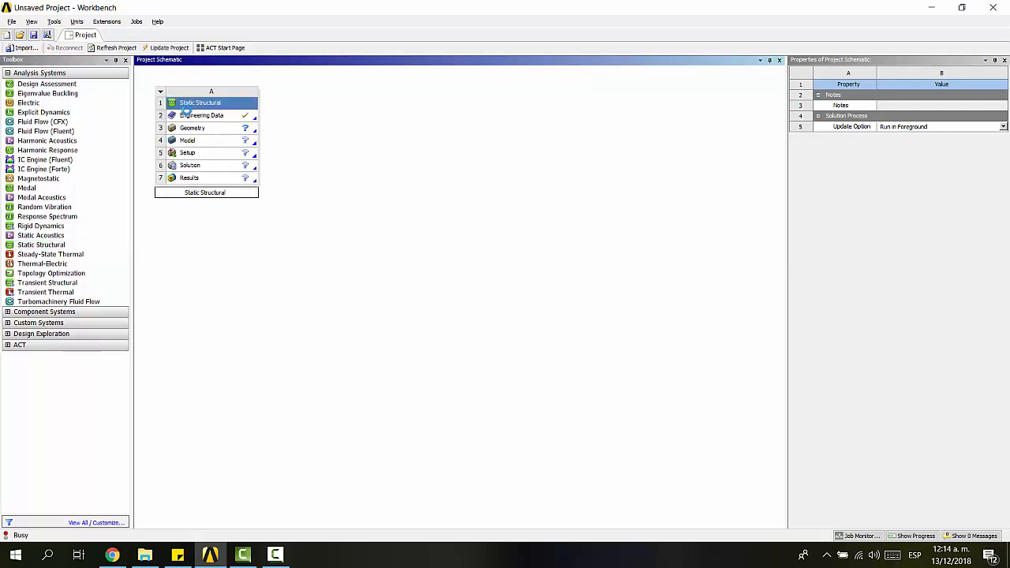
click(193, 116)
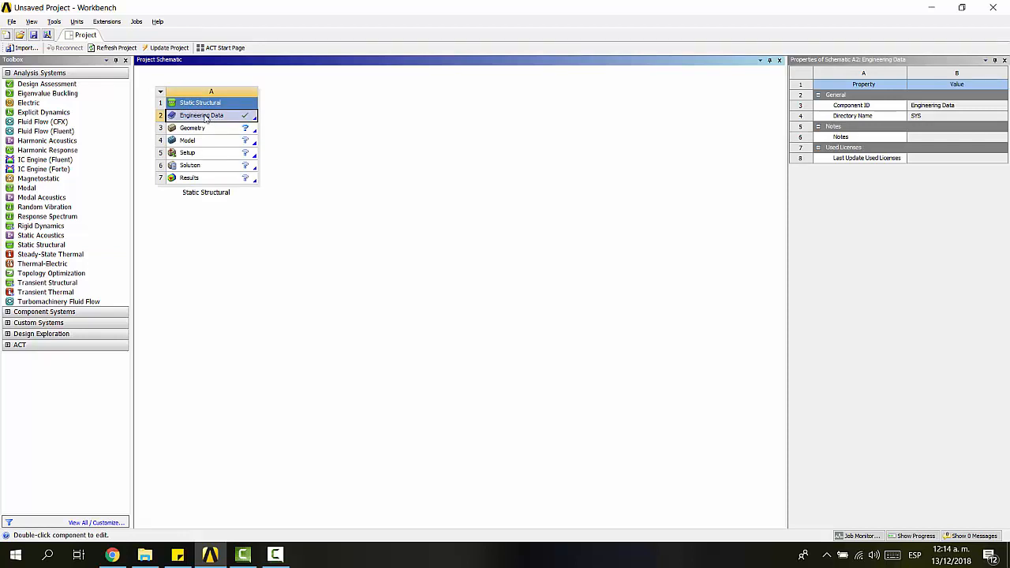
double_click(205, 117)
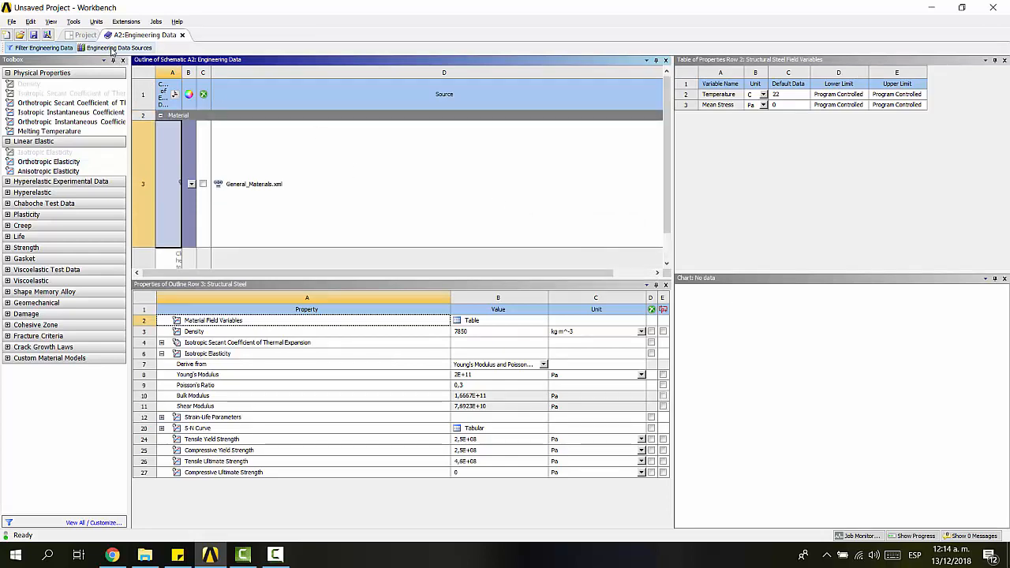
- Open the General Non-linear Materials library in the engineering data sources and widen its contents column to make the material names readable
click(108, 49)
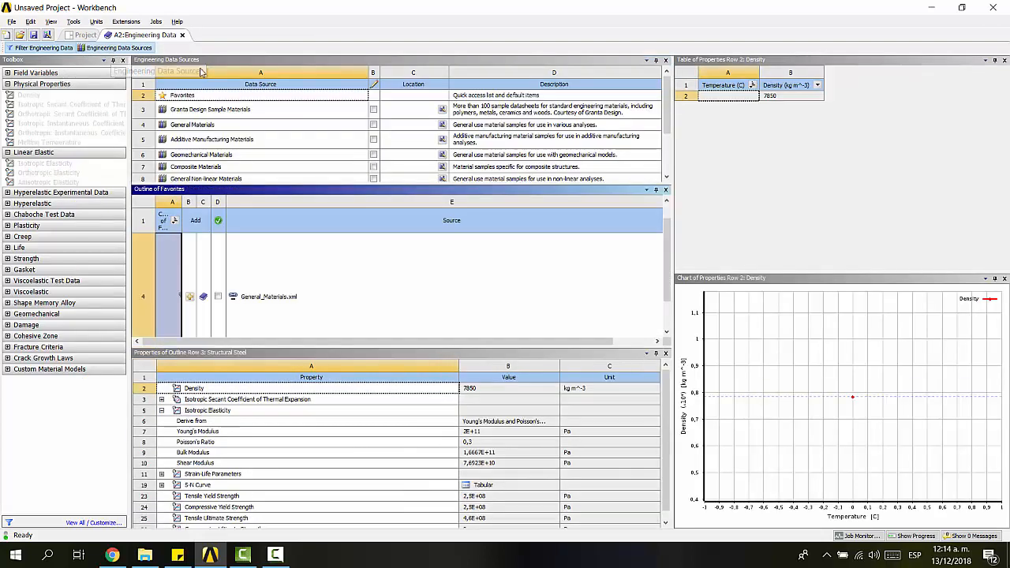
click(239, 110)
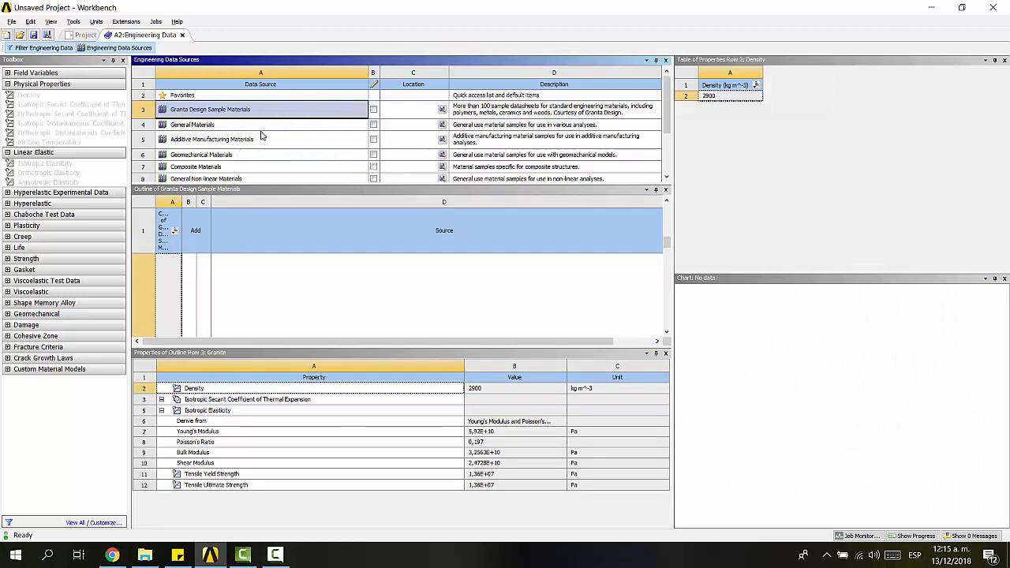
click(229, 128)
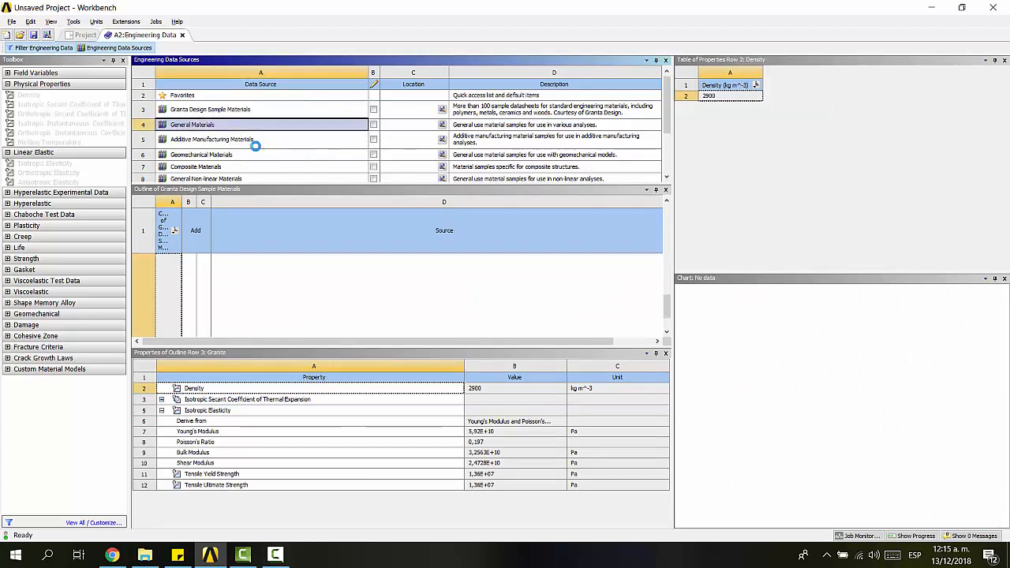
click(668, 181)
click(668, 180)
click(668, 181)
click(668, 181)
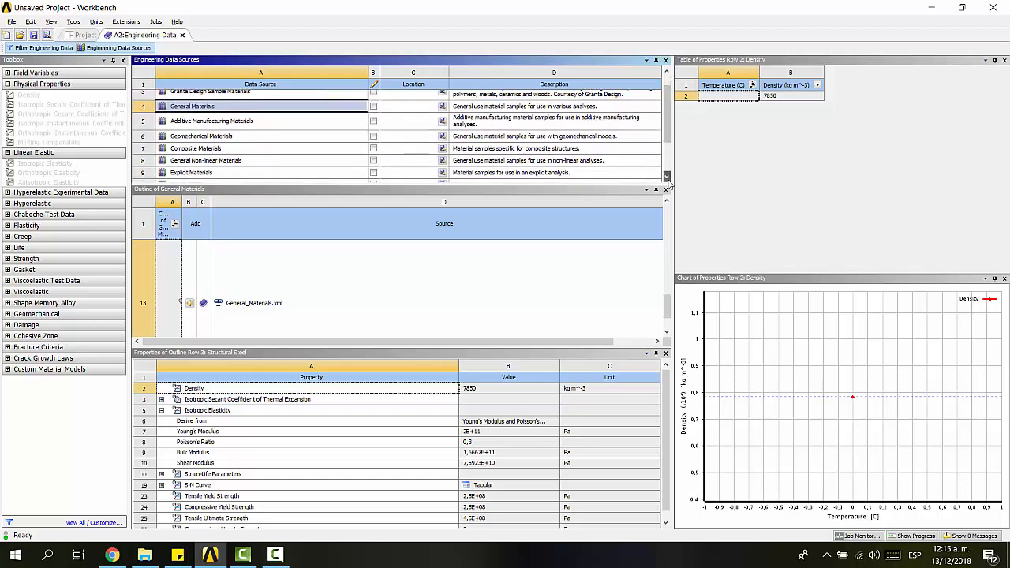
click(669, 180)
click(668, 180)
click(251, 153)
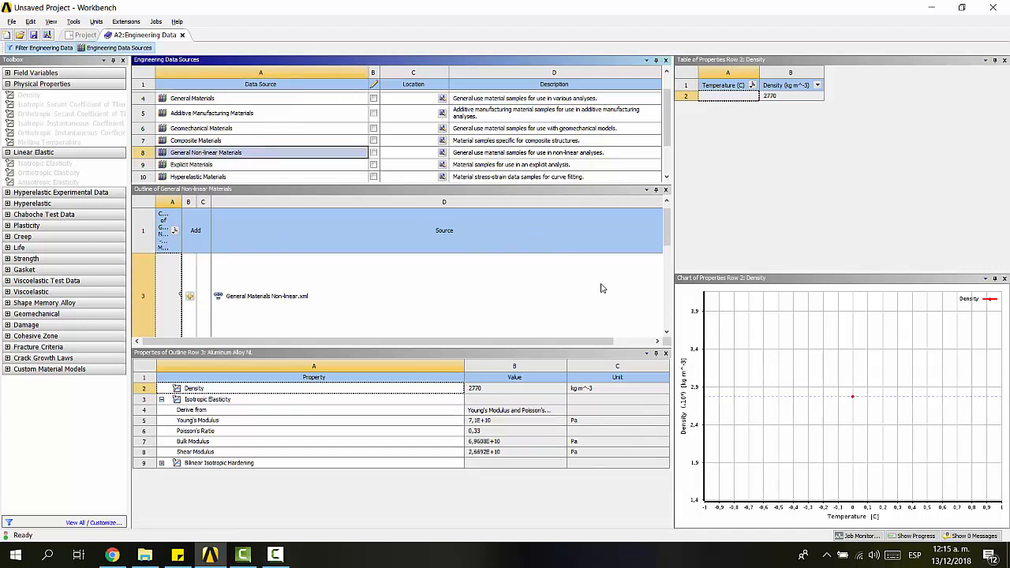
mouse_move(668, 229)
mouse_down()
mouse_move(673, 246)
mouse_move(675, 227)
mouse_up()
drag(181, 202, 361, 205)
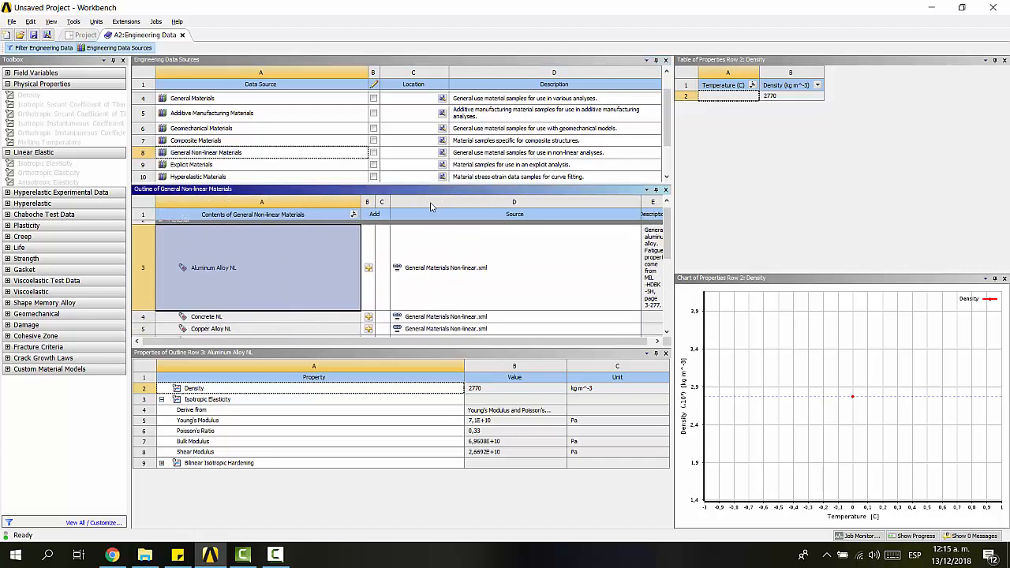
- Examine the materials in the General Non-linear Materials library, including the concrete, copper, gasket, magnesium and stainless steel entries
scroll(254, 259, down, 3)
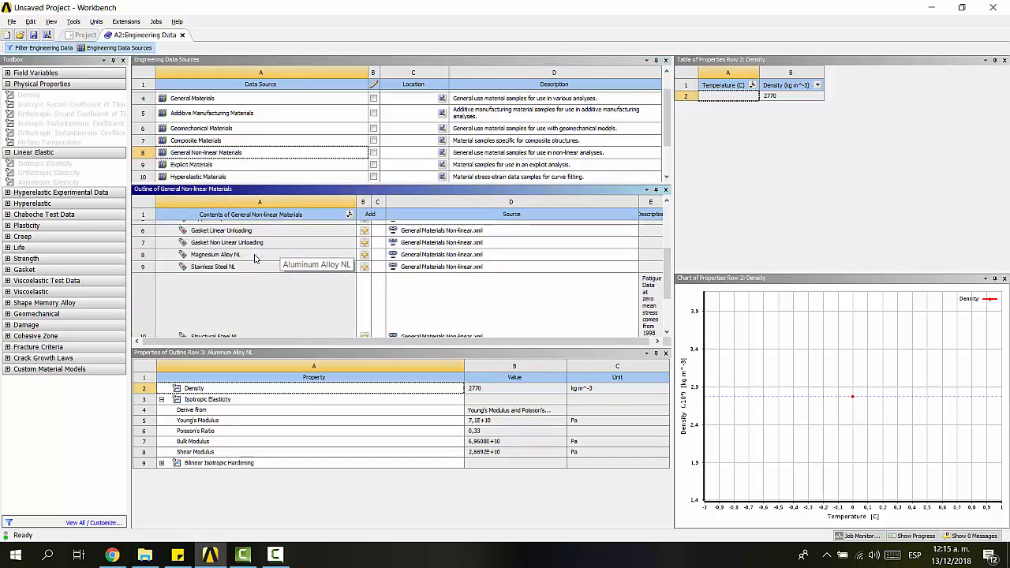
scroll(254, 259, up, 3)
click(206, 243)
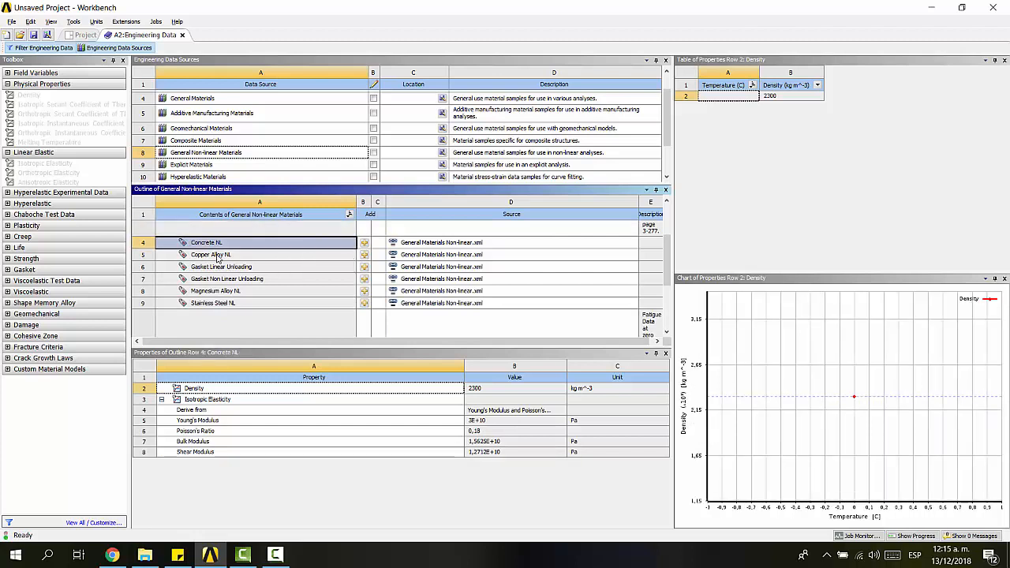
click(218, 256)
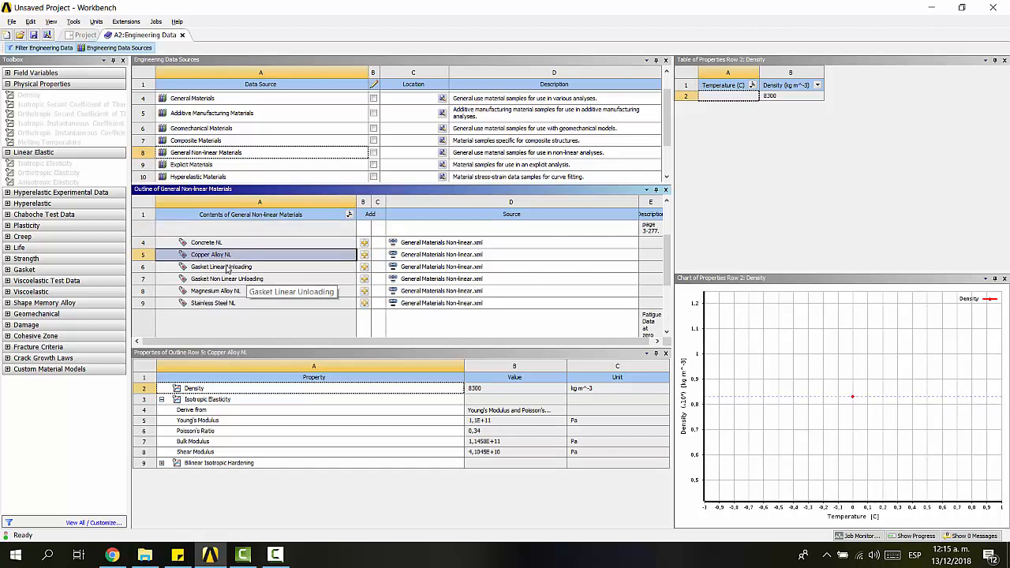
click(211, 269)
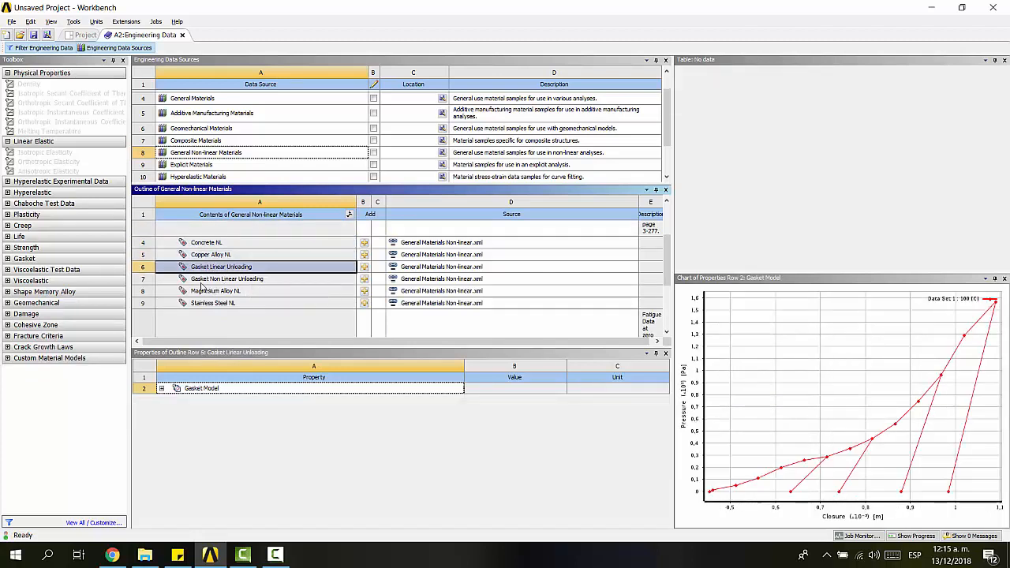
click(202, 279)
click(215, 291)
click(217, 302)
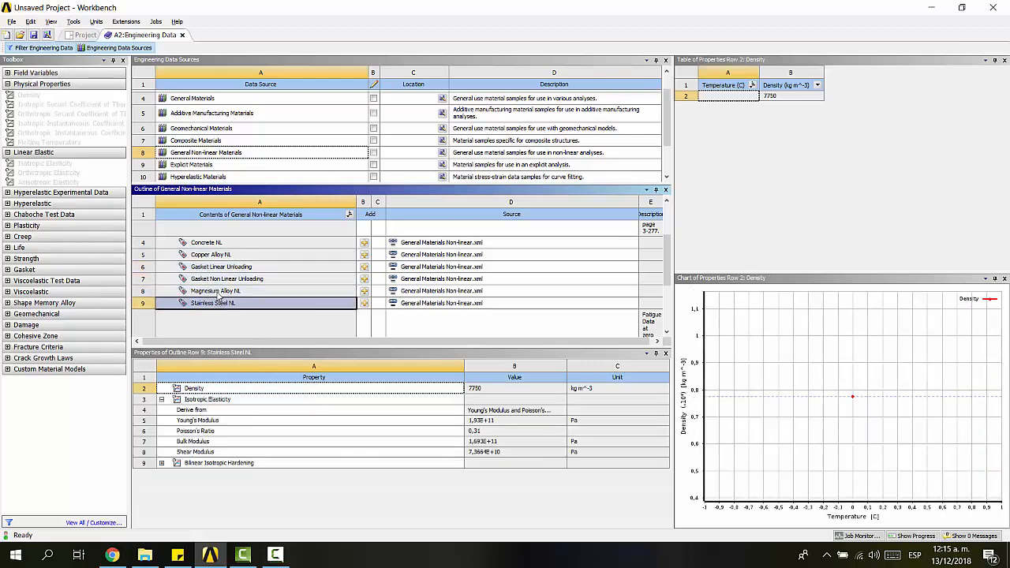
click(218, 291)
click(222, 279)
click(227, 266)
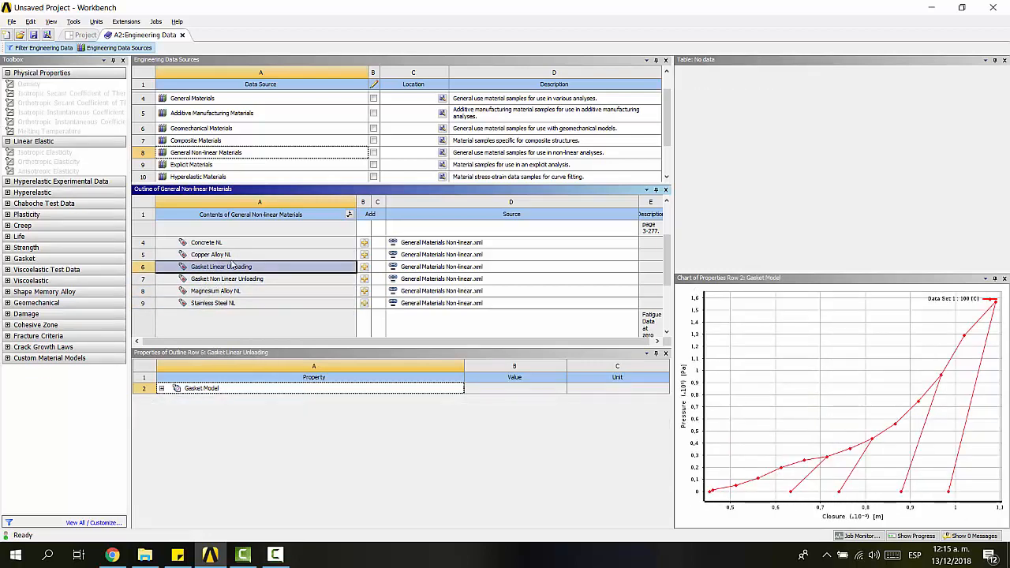
scroll(295, 274, up, 3)
scroll(295, 274, down, 5)
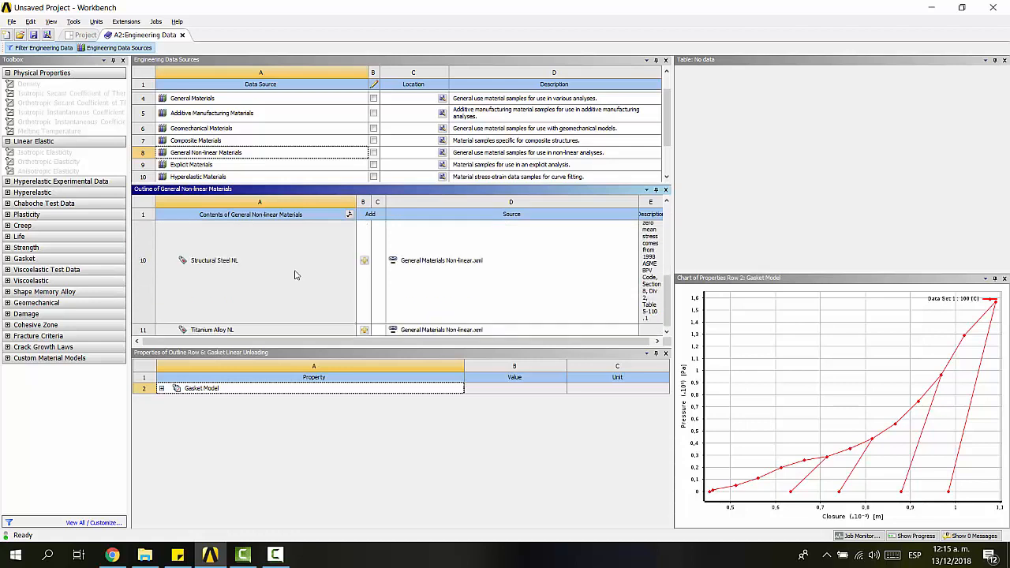
scroll(296, 273, up, 5)
scroll(295, 274, down, 3)
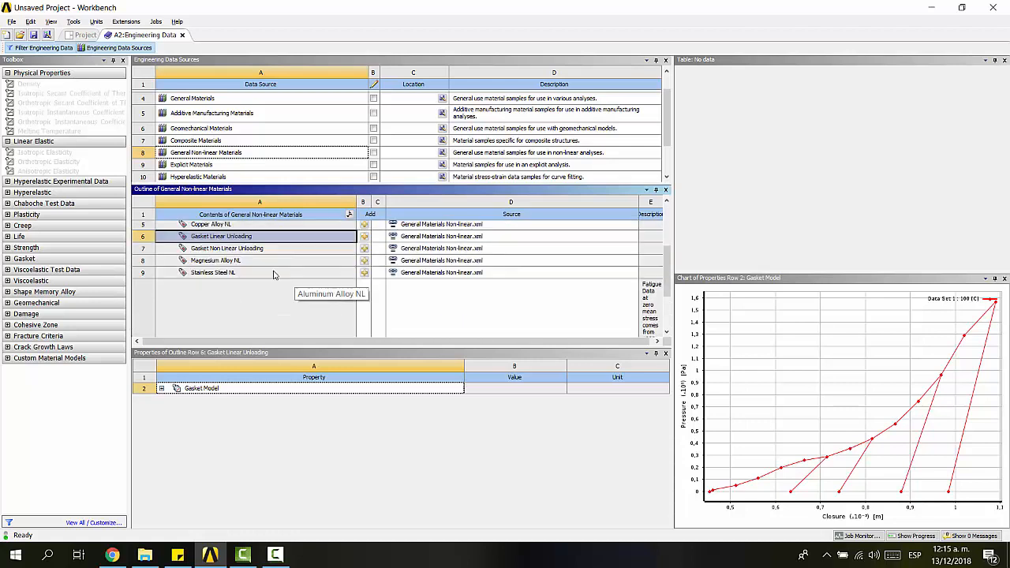
scroll(637, 270, down, 3)
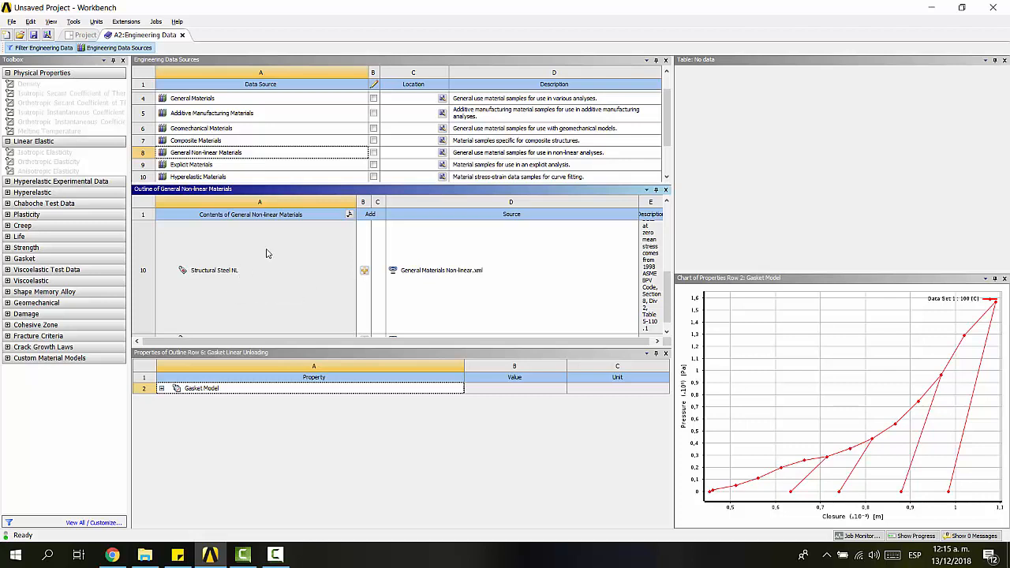
- Add Structural Steel NL to the project's engineering data, and return to the project's material list with property filtering turned off
click(364, 272)
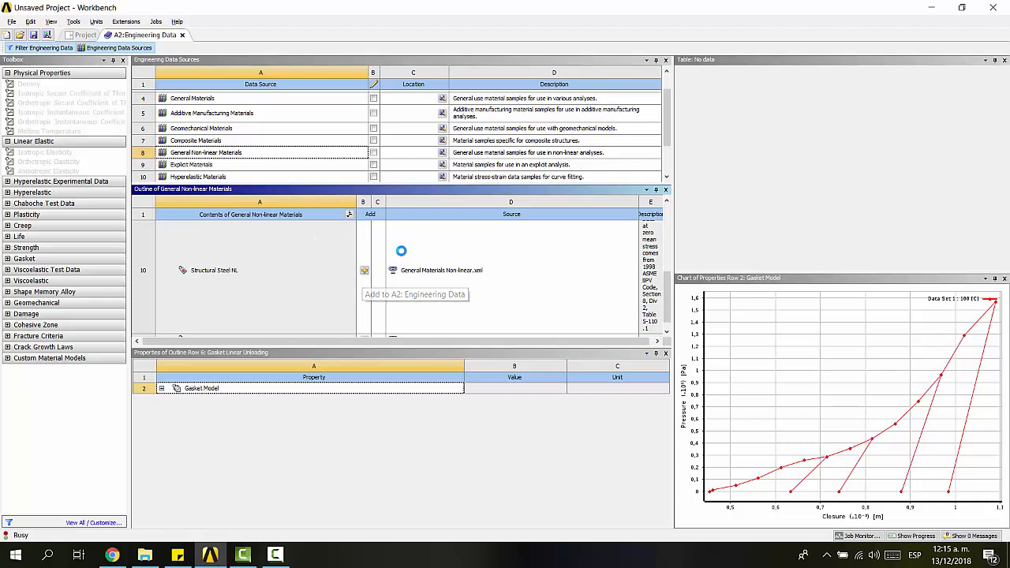
click(38, 49)
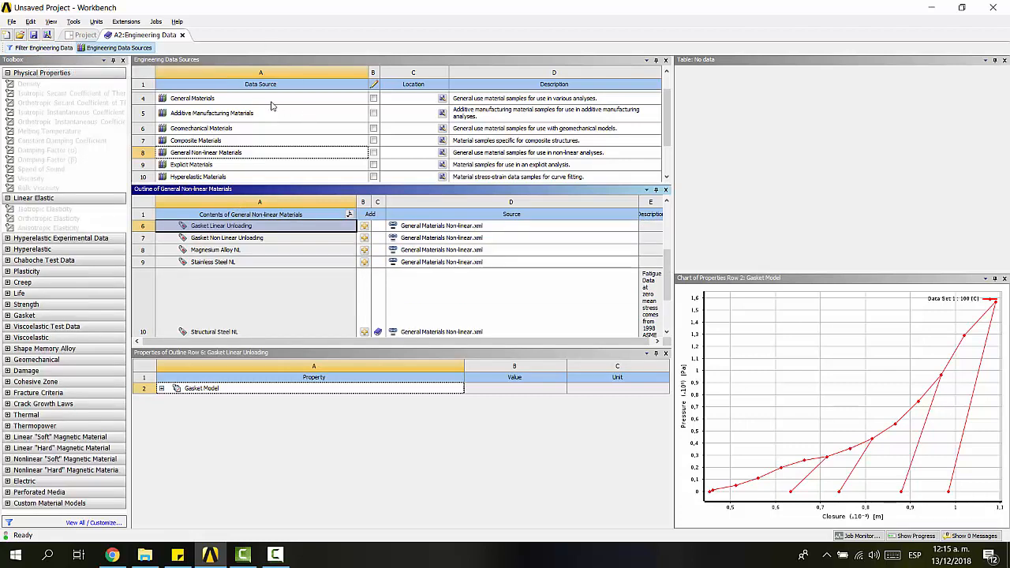
click(93, 48)
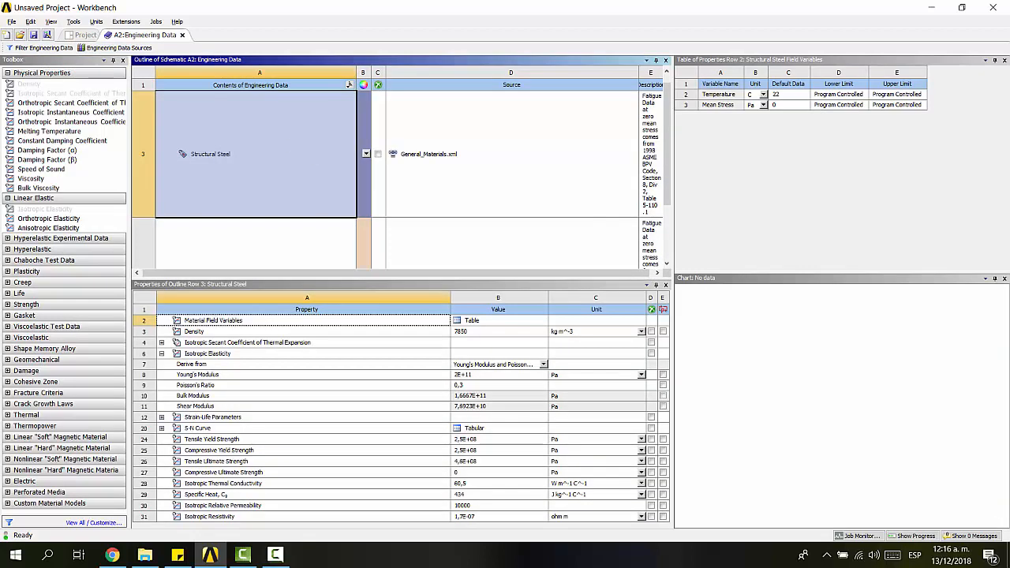
- Examine the bilinear isotropic hardening of Structural Steel NL, including its yield strength, tangent modulus and stress-strain curve
scroll(474, 199, down, 2)
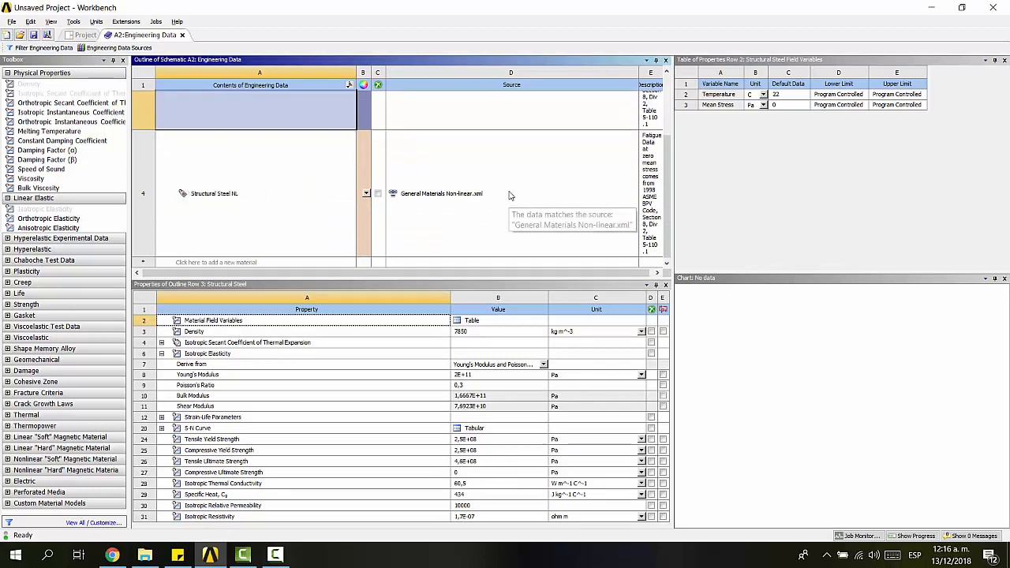
click(296, 149)
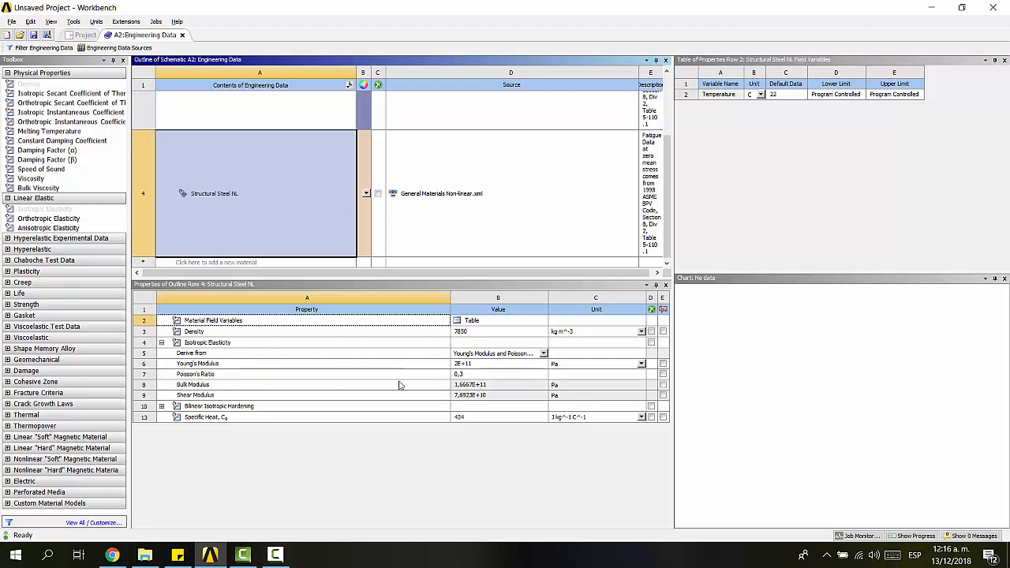
click(161, 406)
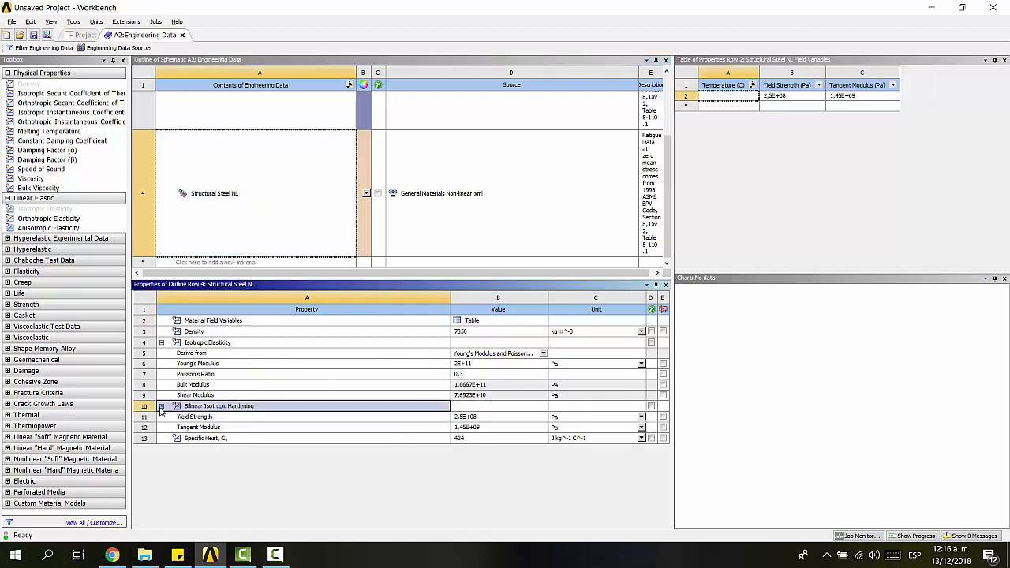
click(298, 418)
click(300, 427)
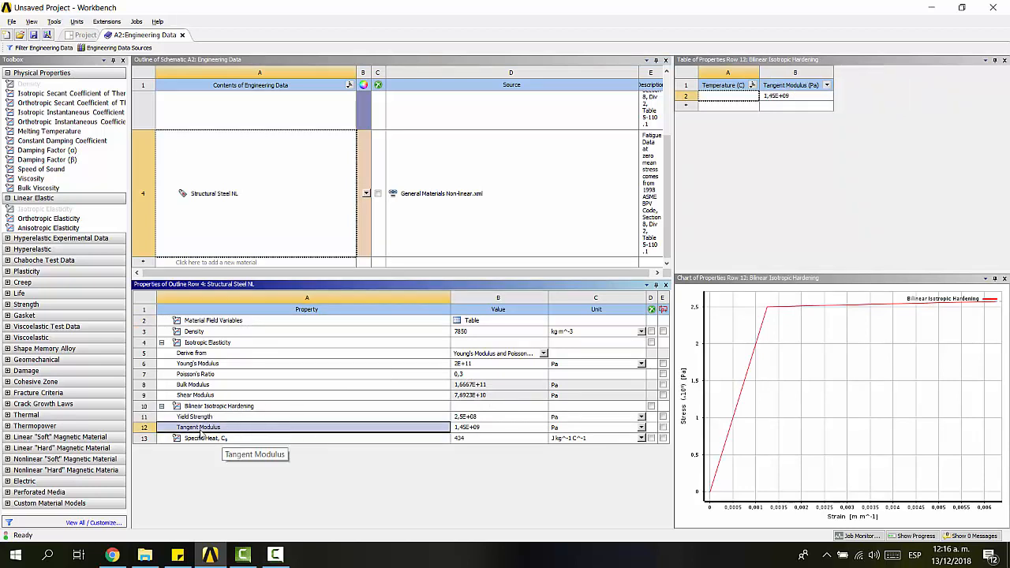
click(260, 419)
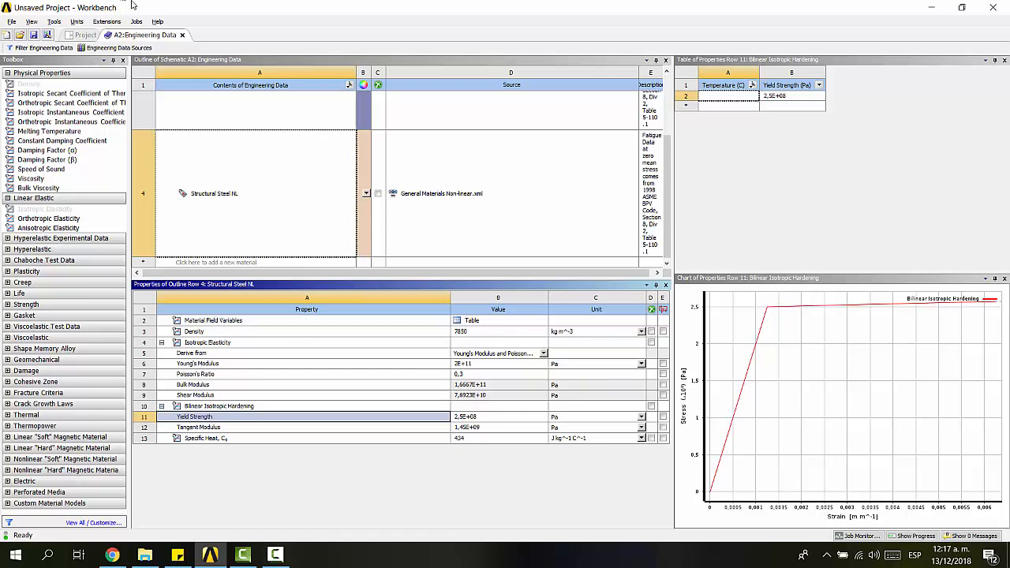
- Close the engineering data and open the Static Structural system's geometry in DesignModeler
click(182, 35)
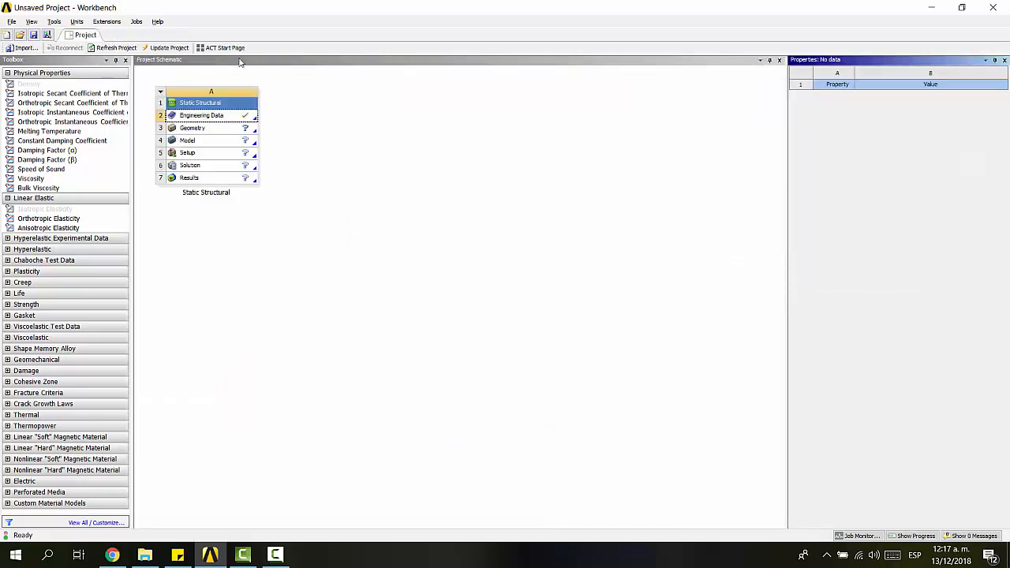
click(197, 129)
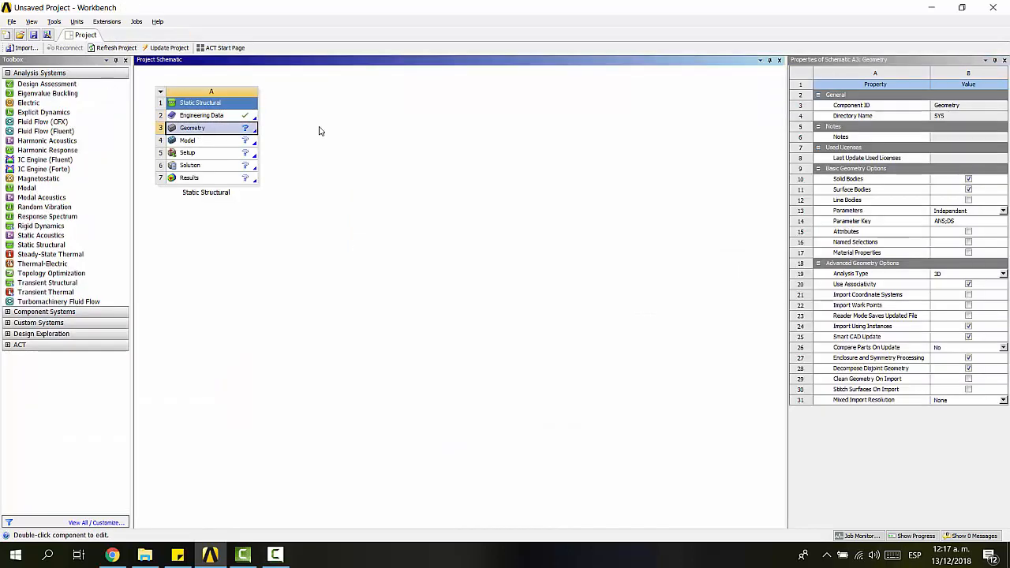
right_click(211, 131)
click(270, 147)
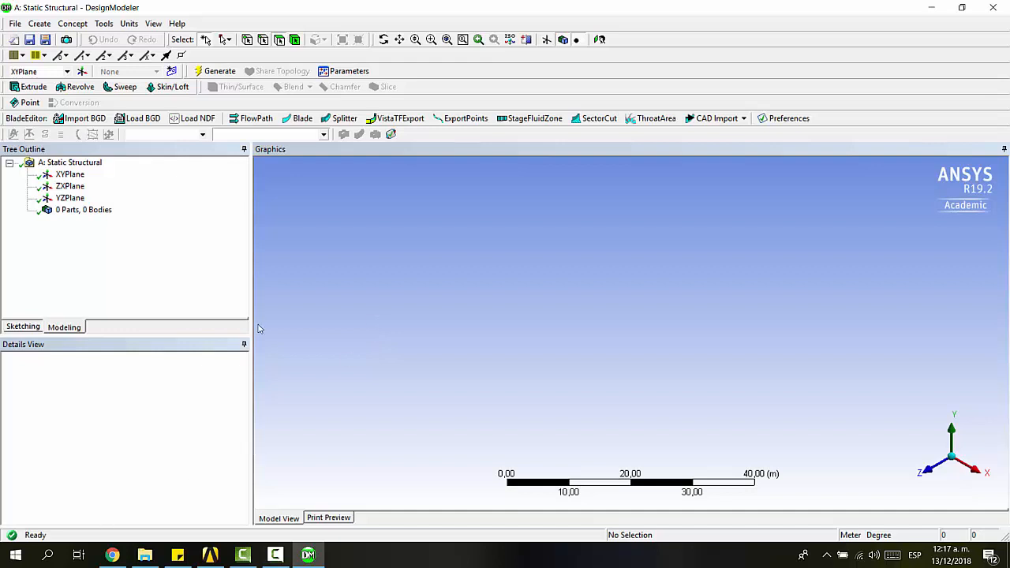
- Import the external geometry file Estampado lamina.x_t from the desktop and generate it
click(15, 23)
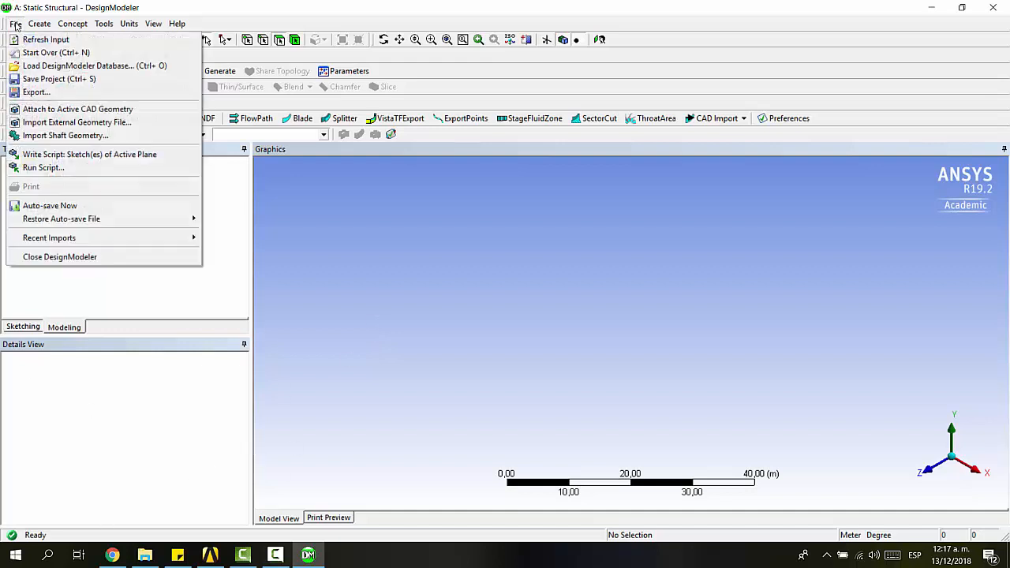
click(77, 122)
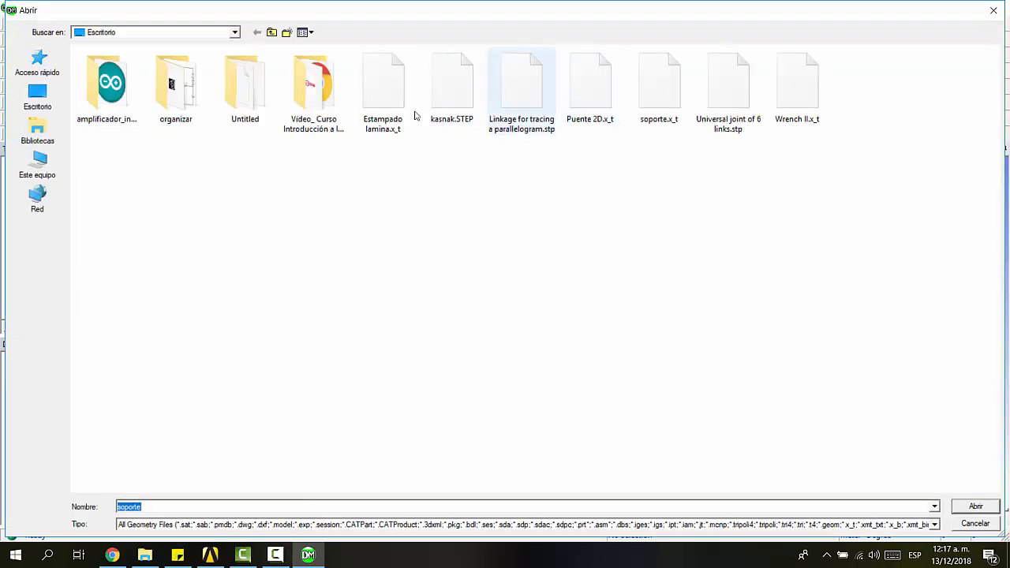
click(383, 99)
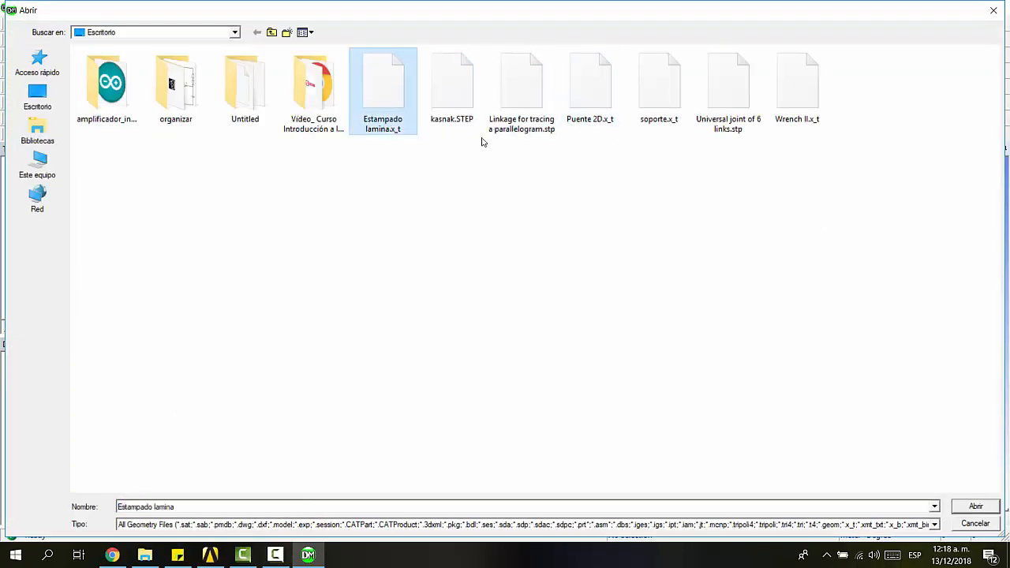
click(975, 507)
click(220, 70)
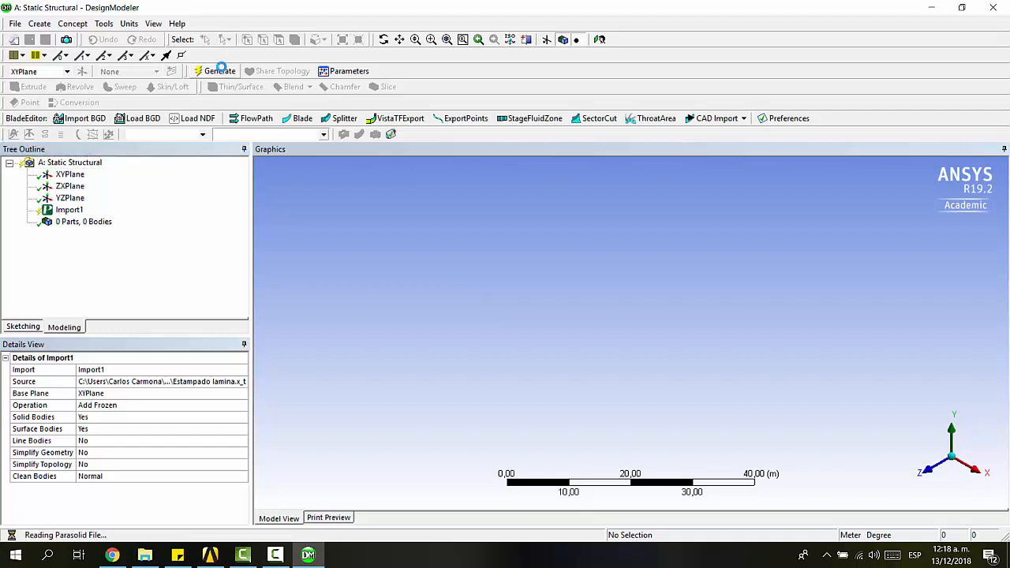
- View the imported stamping geometry normal to the XY plane and inspect the face of the upper die
middle_drag(629, 293, 744, 275)
click(943, 463)
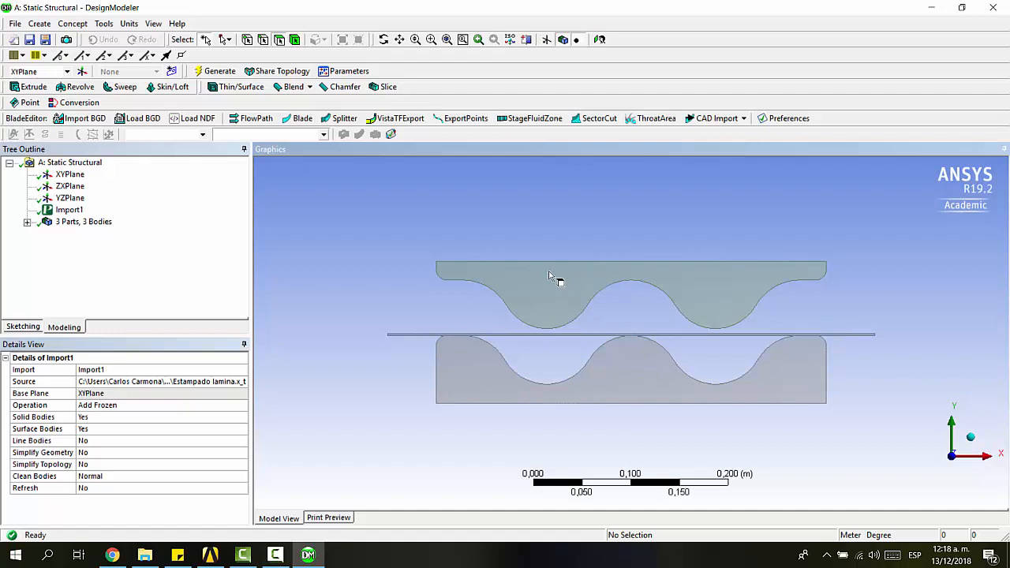
click(484, 271)
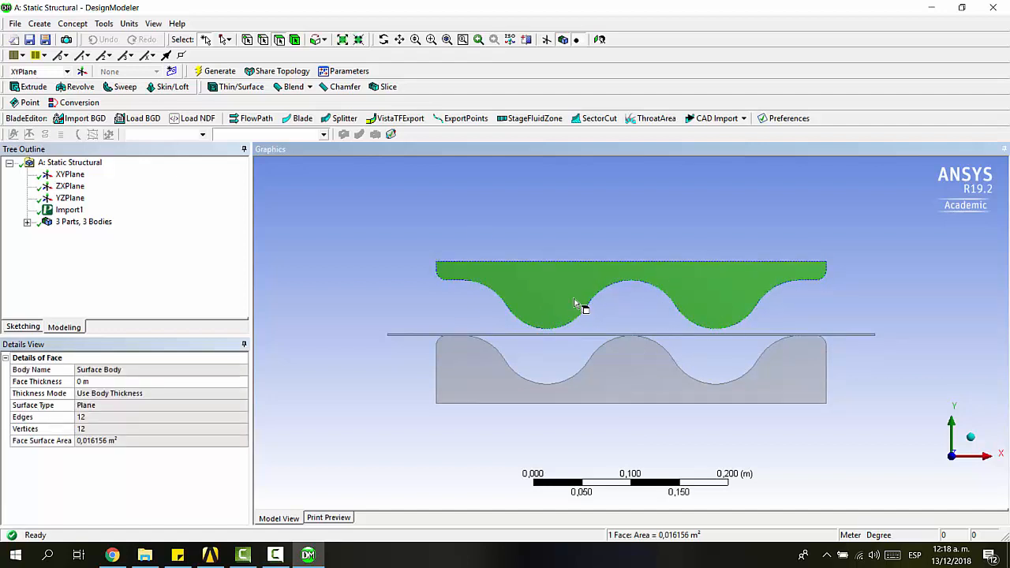
- Inspect the face of the lower die and set the view back normal to the XY plane
click(650, 382)
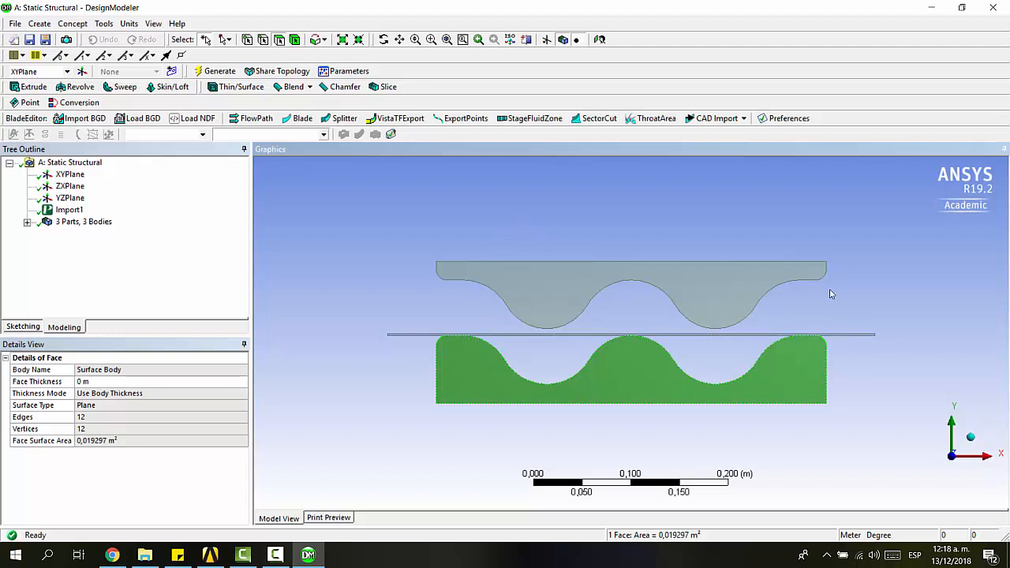
middle_drag(829, 293, 755, 334)
click(956, 455)
- Measure the sheet's thickness between the two corner vertices at its left end
scroll(395, 342, up, 3)
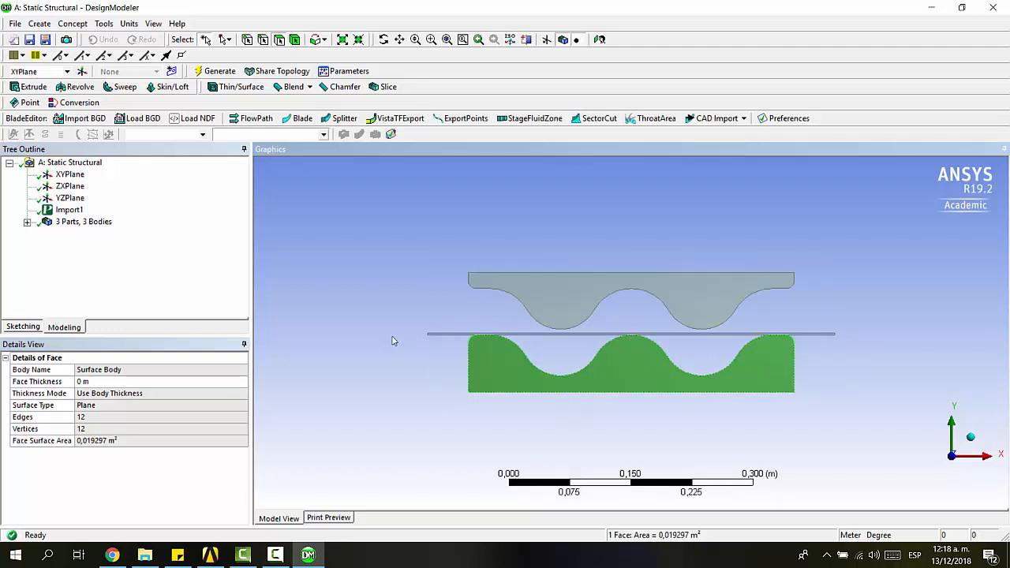
scroll(392, 336, up, 1)
ctrl+middle_drag(392, 337, 634, 346)
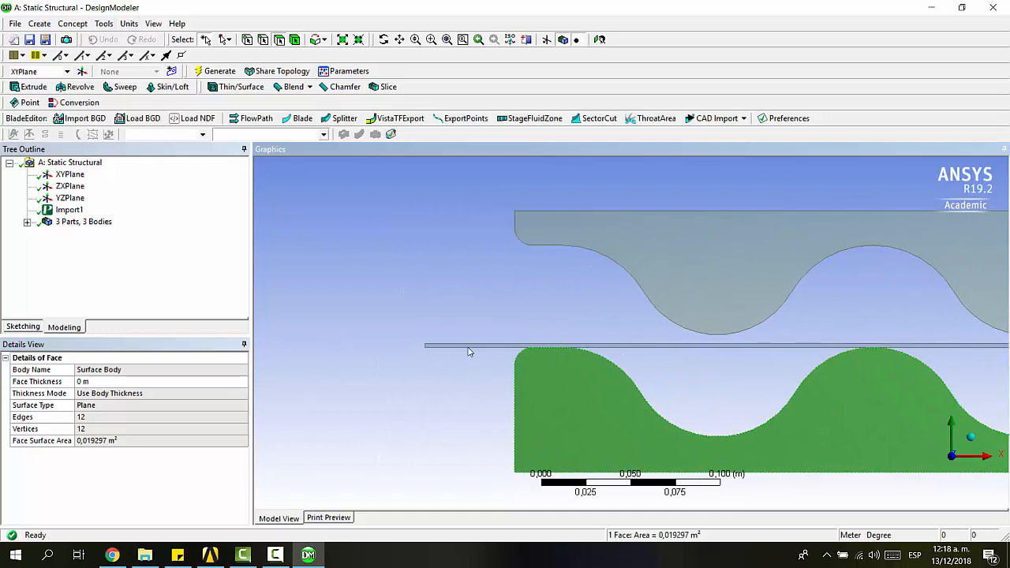
click(248, 41)
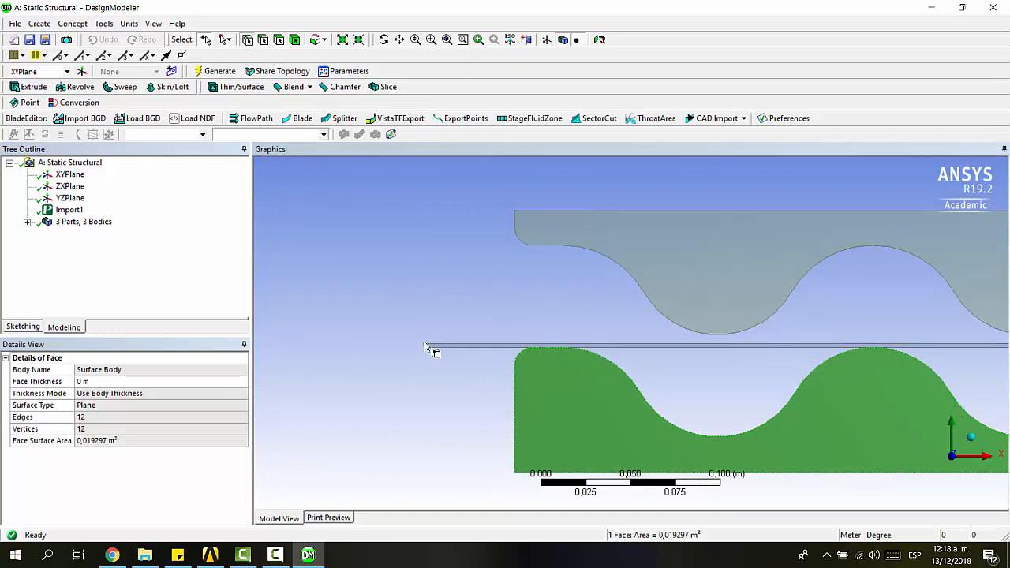
click(426, 346)
ctrl+click(426, 347)
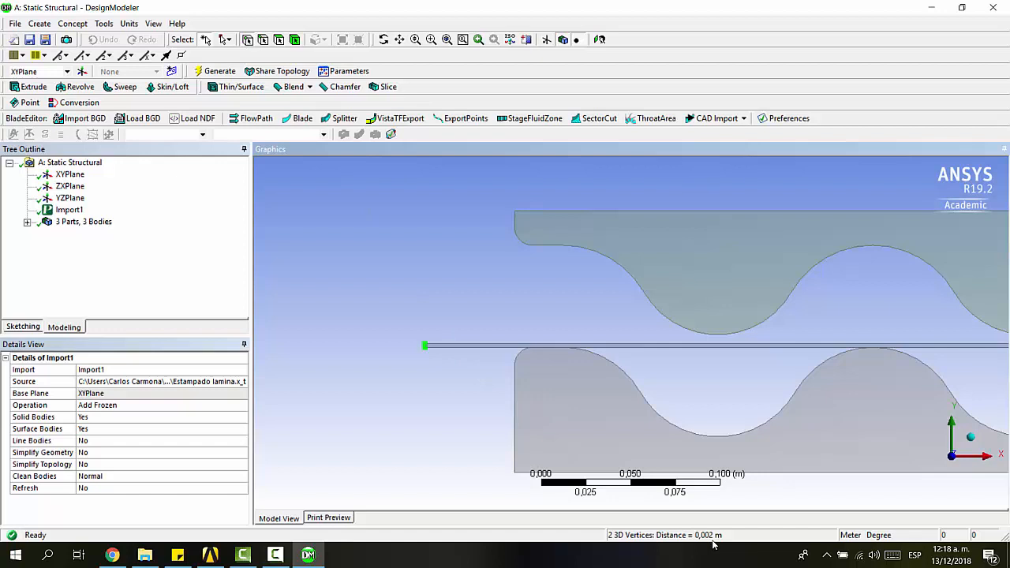
scroll(584, 472, down, 2)
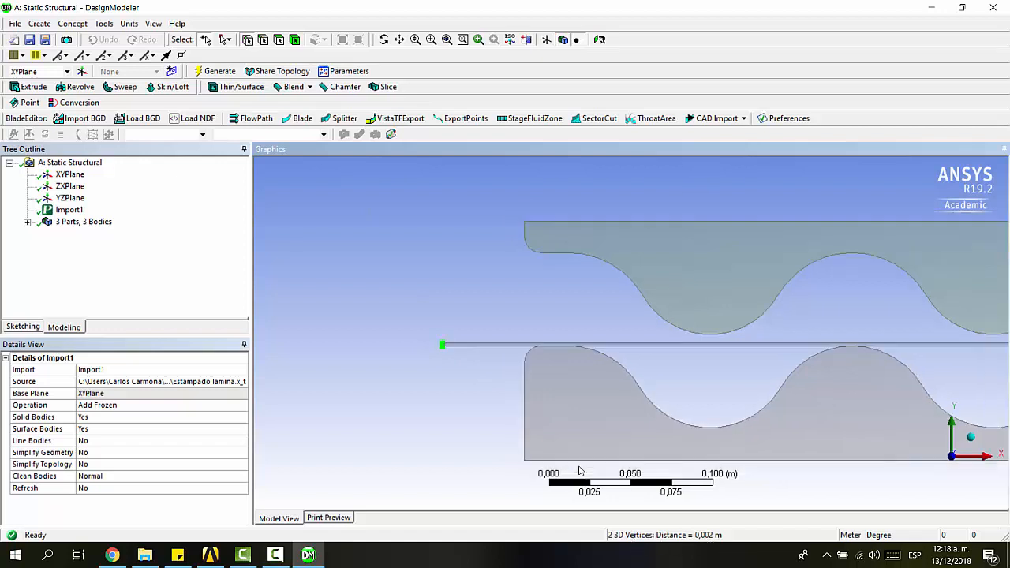
scroll(503, 343, down, 2)
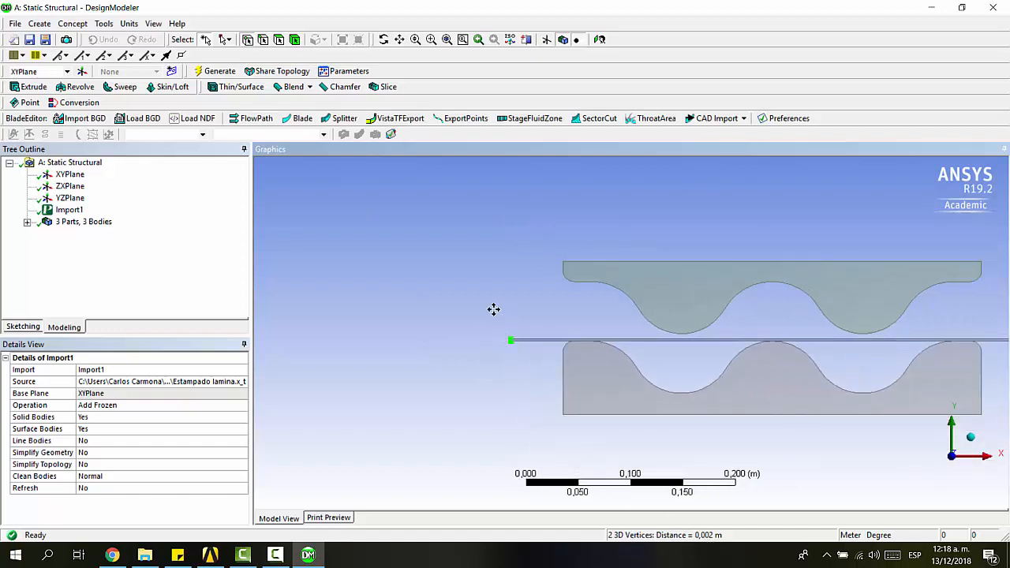
ctrl+middle_drag(494, 308, 336, 311)
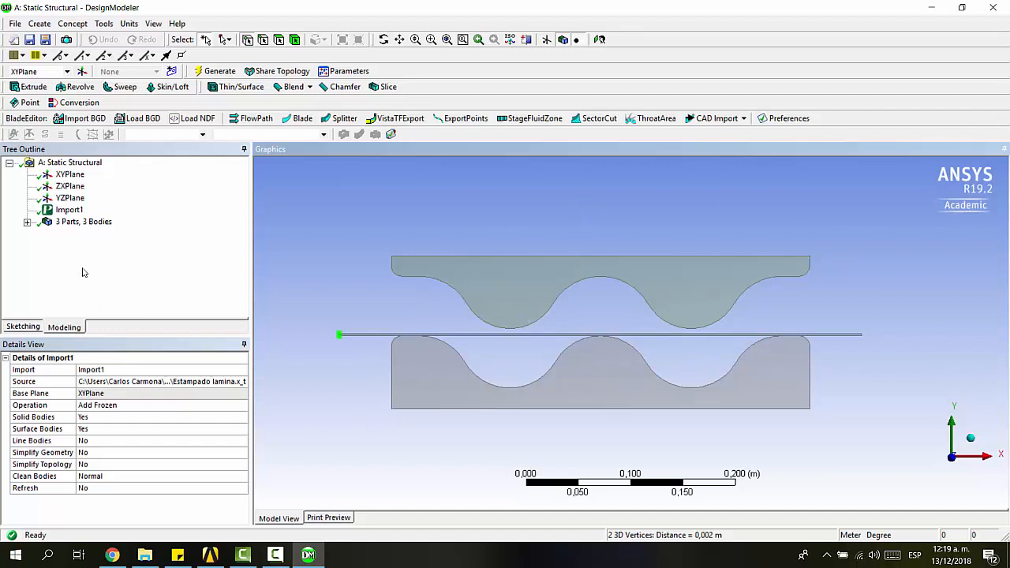
- Inspect the imported surface bodies under the parts list, then close DesignModeler
click(27, 222)
click(99, 246)
click(110, 258)
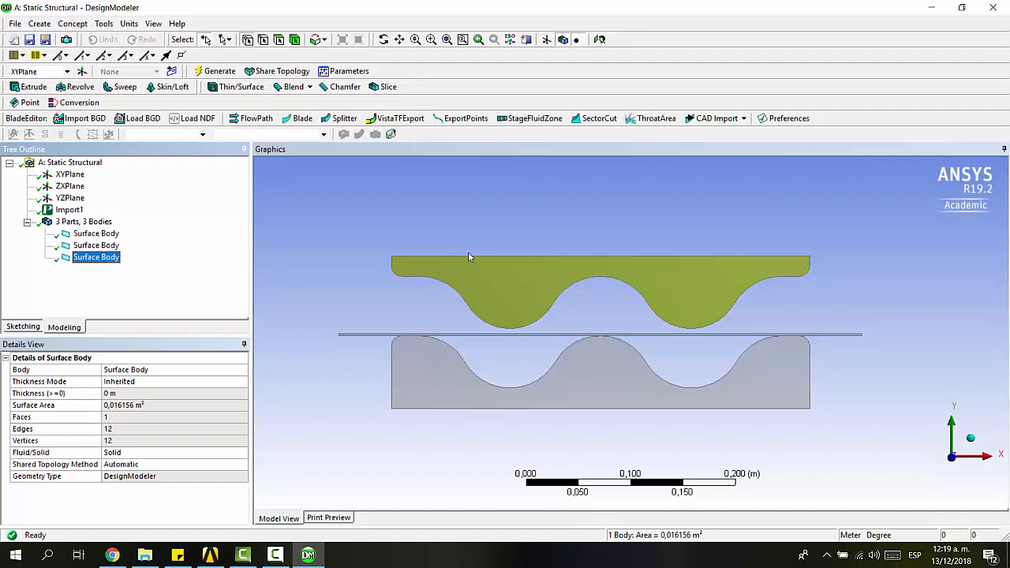
click(273, 233)
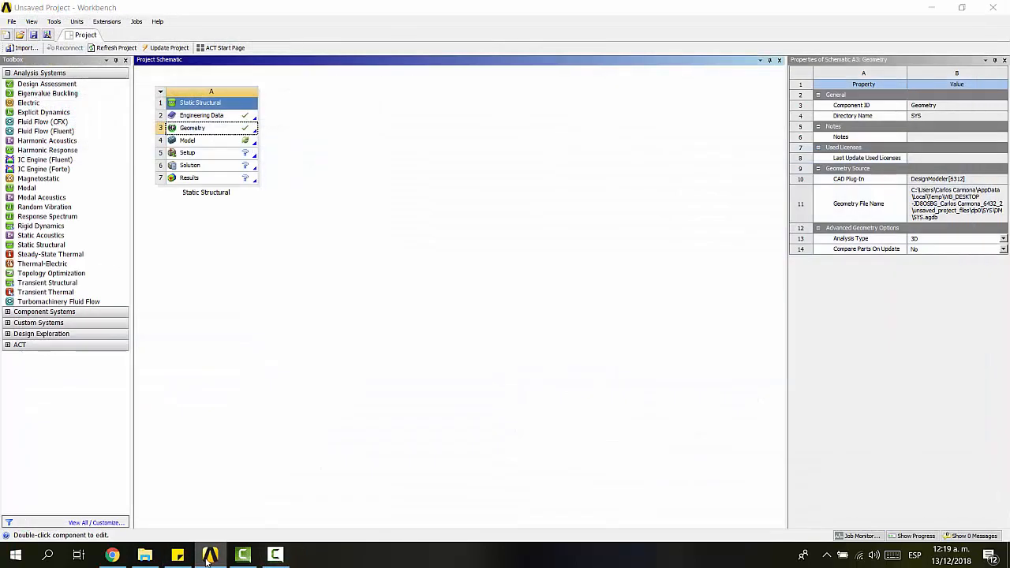
- Switch to Workbench and set the Analysis Type of the Static Structural geometry to 2D
click(210, 557)
click(210, 555)
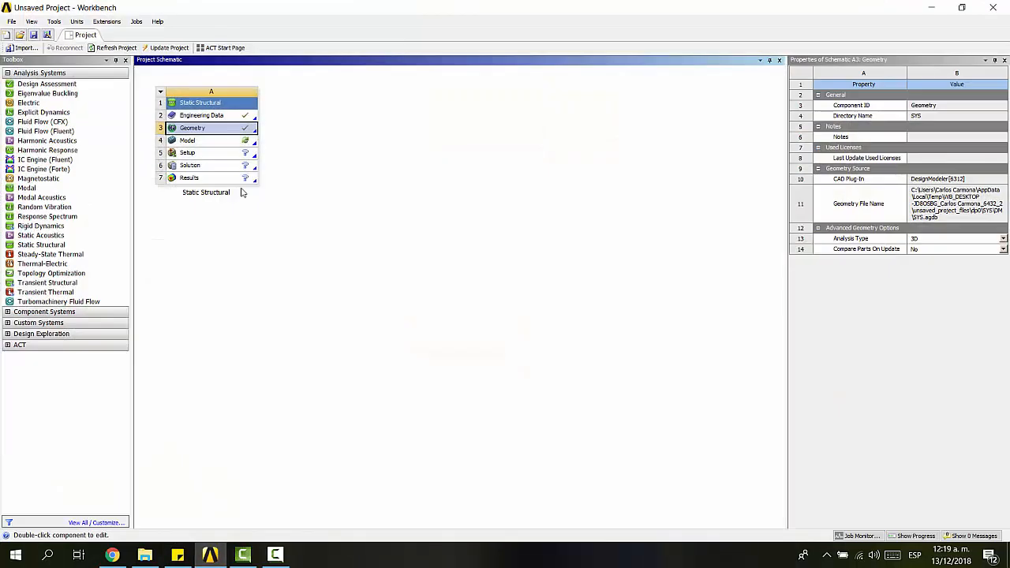
click(216, 142)
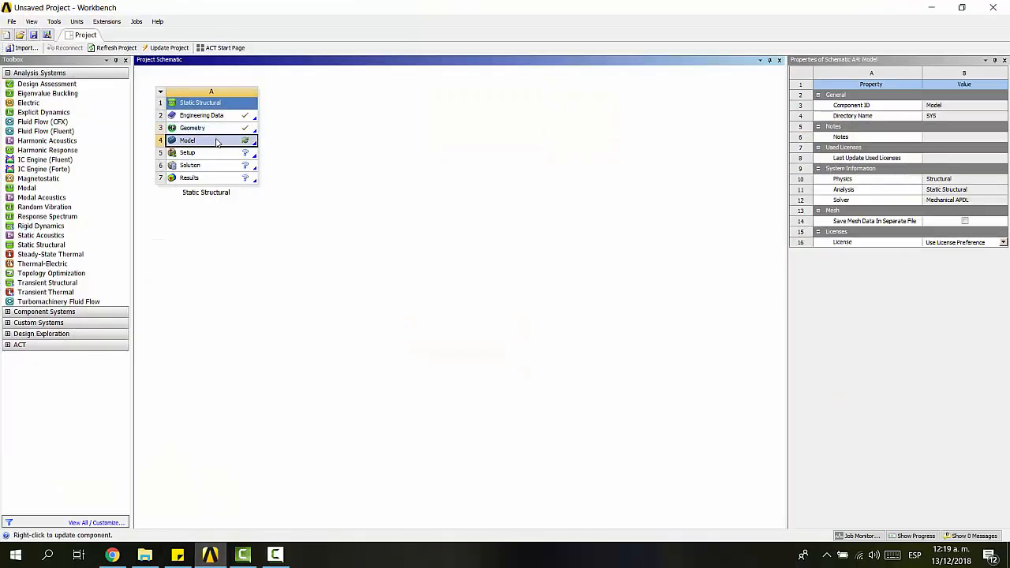
click(209, 129)
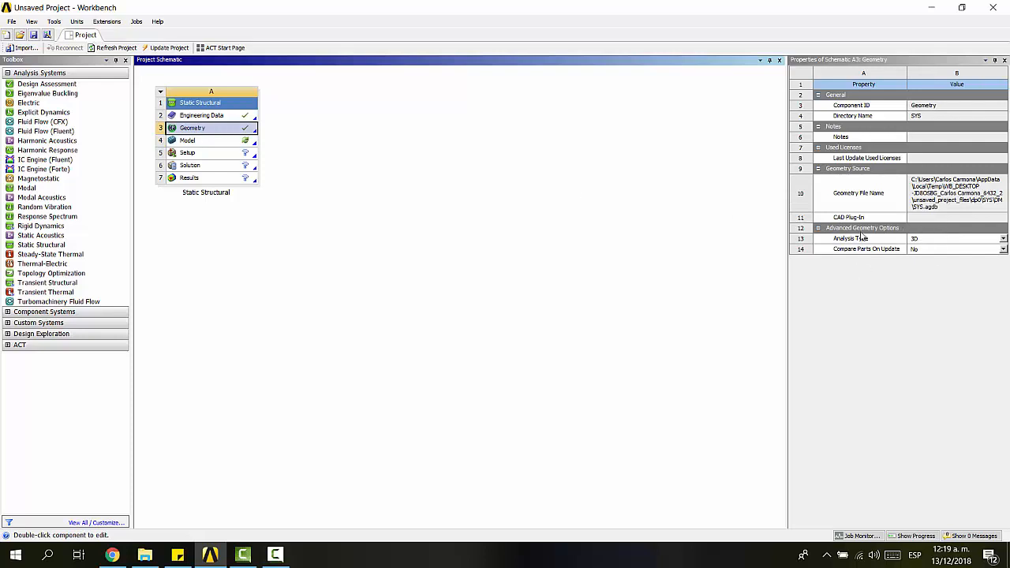
click(1002, 239)
click(716, 254)
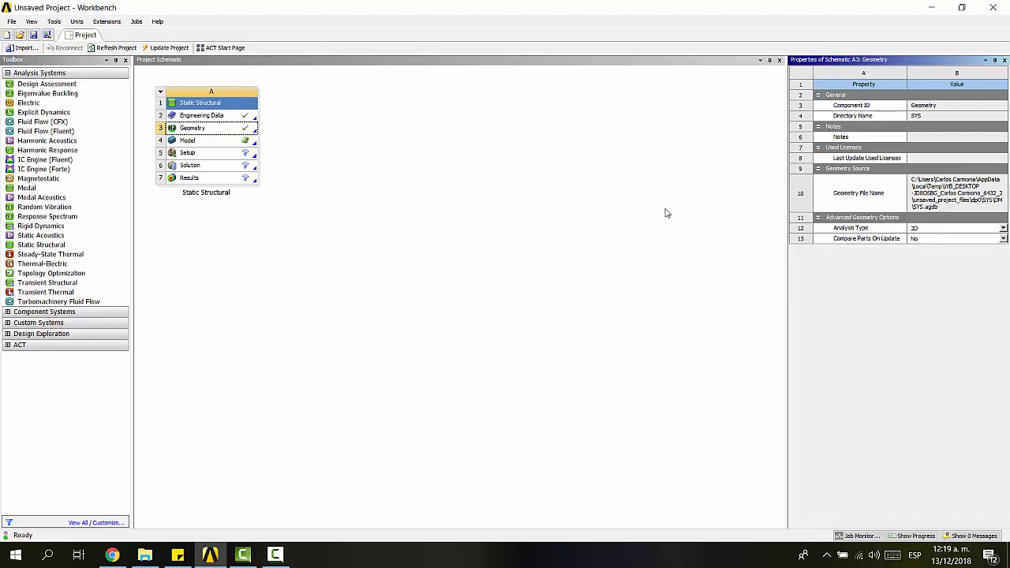
- Open the Static Structural system's model in Mechanical and turn off the vertex display
click(665, 213)
double_click(205, 145)
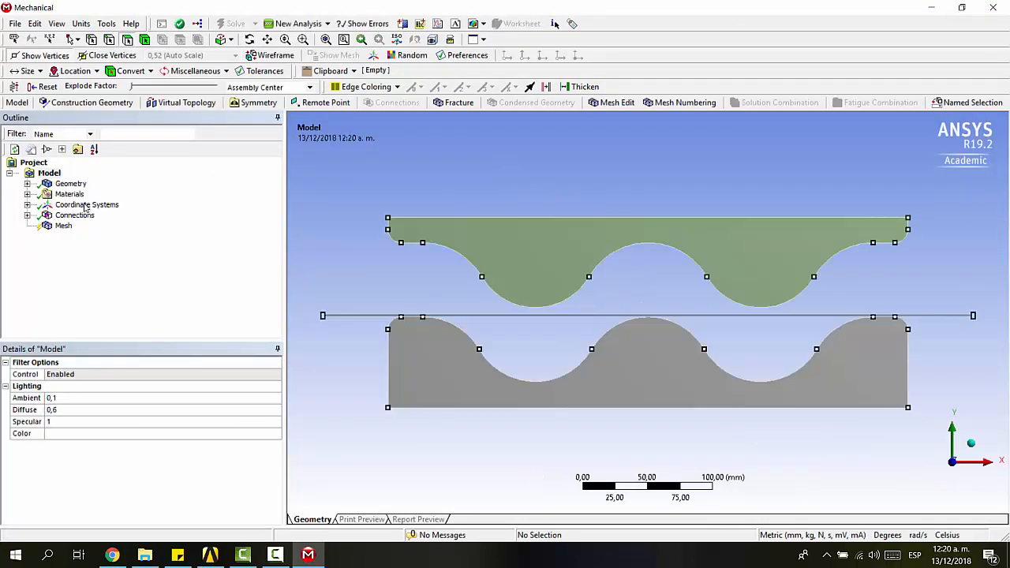
click(41, 56)
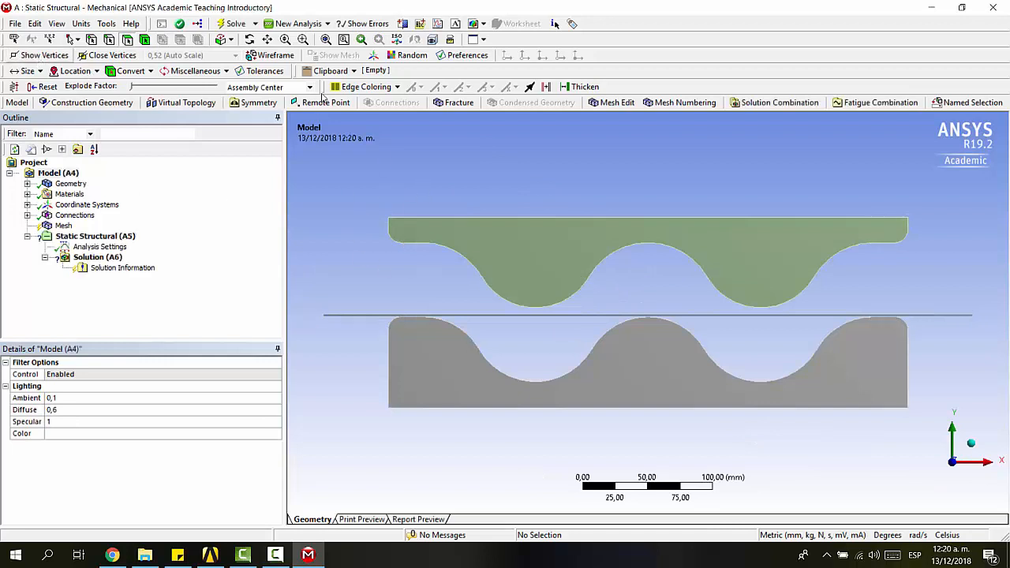
- Inspect the three surface bodies of the geometry and the thickness of the upper die
click(26, 183)
click(91, 195)
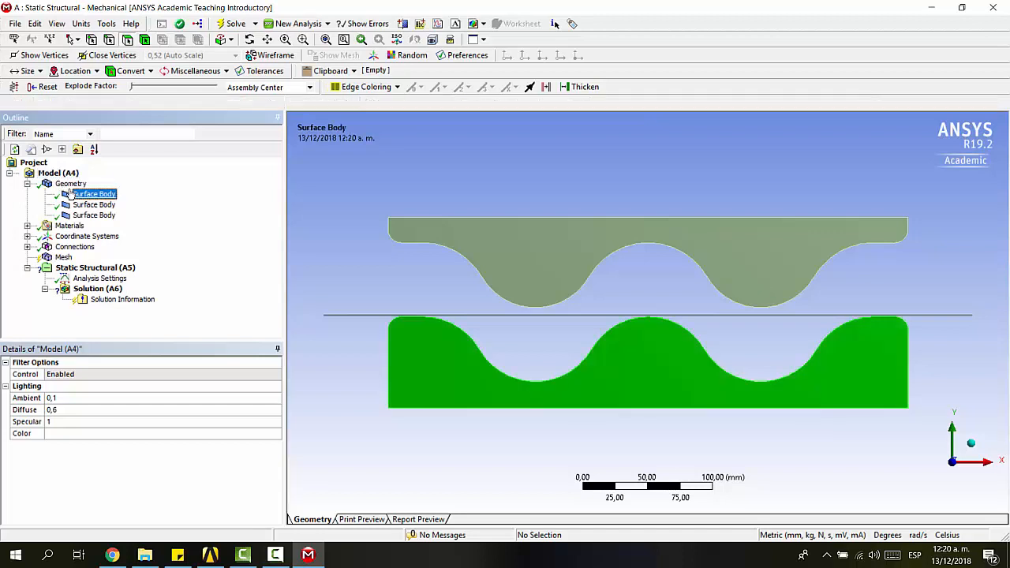
click(93, 205)
click(96, 216)
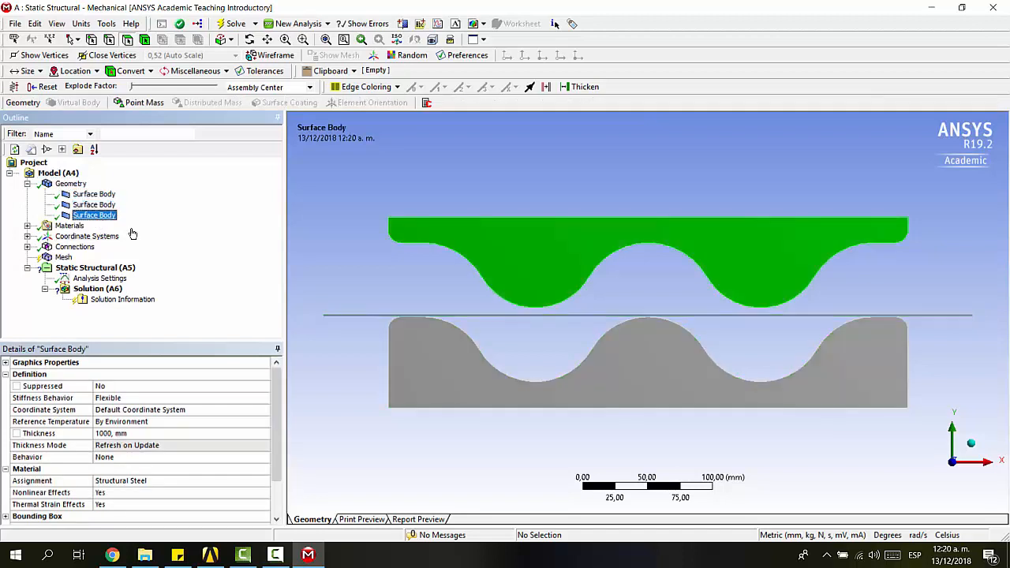
click(116, 435)
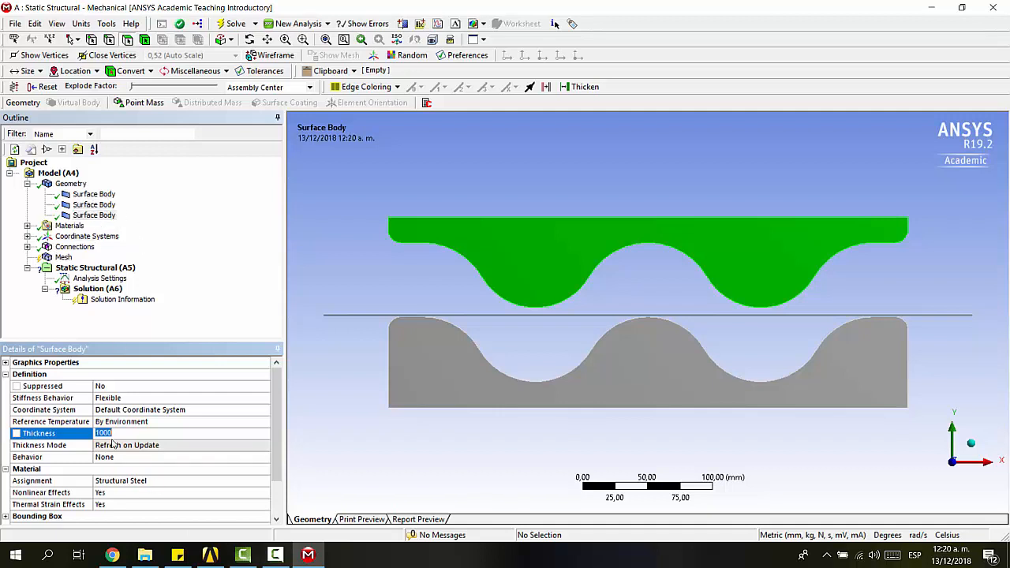
click(89, 205)
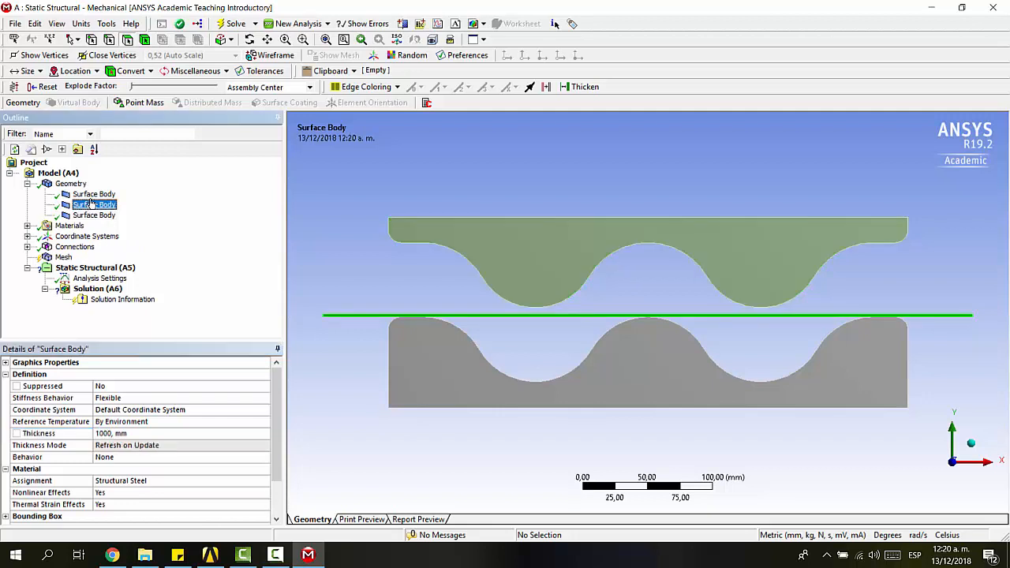
- Select all three surface bodies together and check their shared properties
click(93, 195)
shift+click(102, 217)
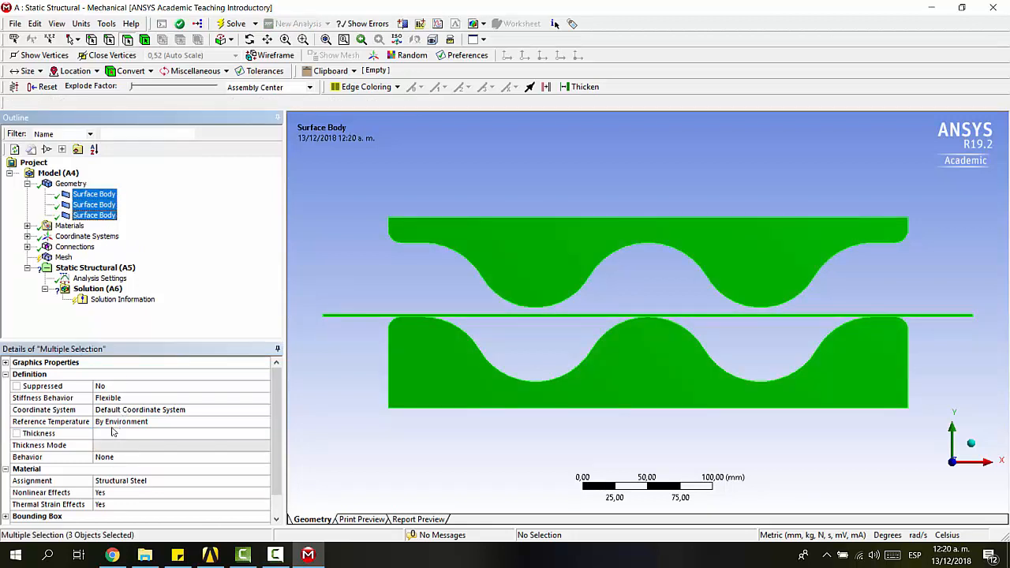
scroll(112, 431, down, 1)
scroll(112, 430, up, 1)
scroll(113, 430, down, 1)
scroll(113, 439, up, 1)
- Set the thickness of the lower die's surface body to 500 mm
click(107, 195)
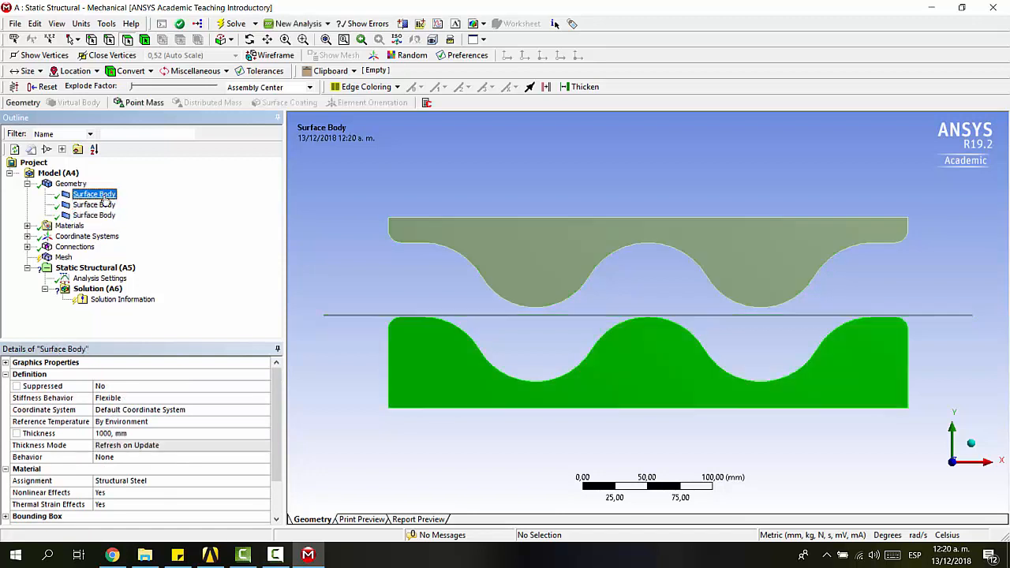
click(123, 434)
text(500)
key(Return)
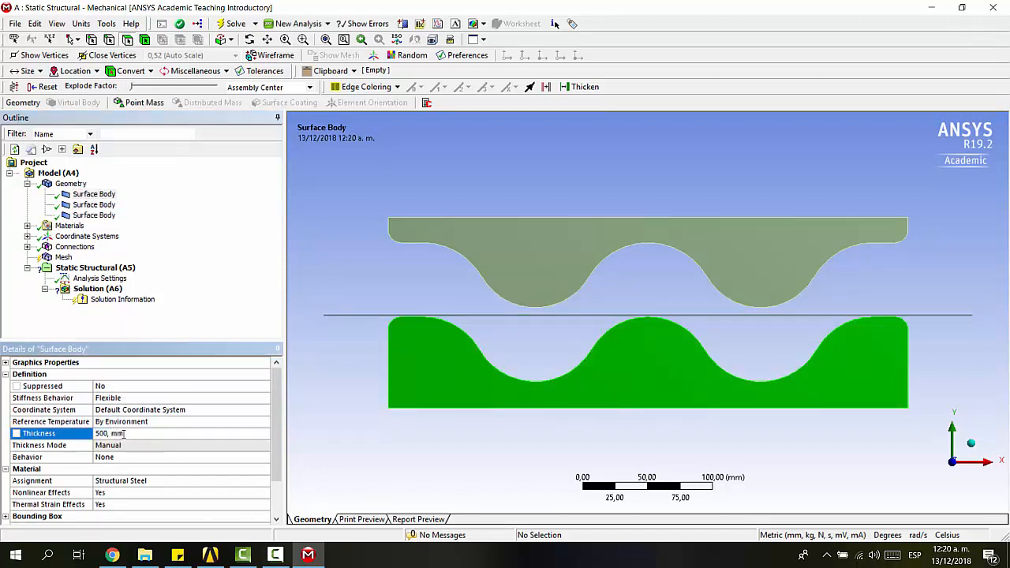
- Set the thickness of the sheet's surface body to 500 mm
click(105, 207)
click(121, 433)
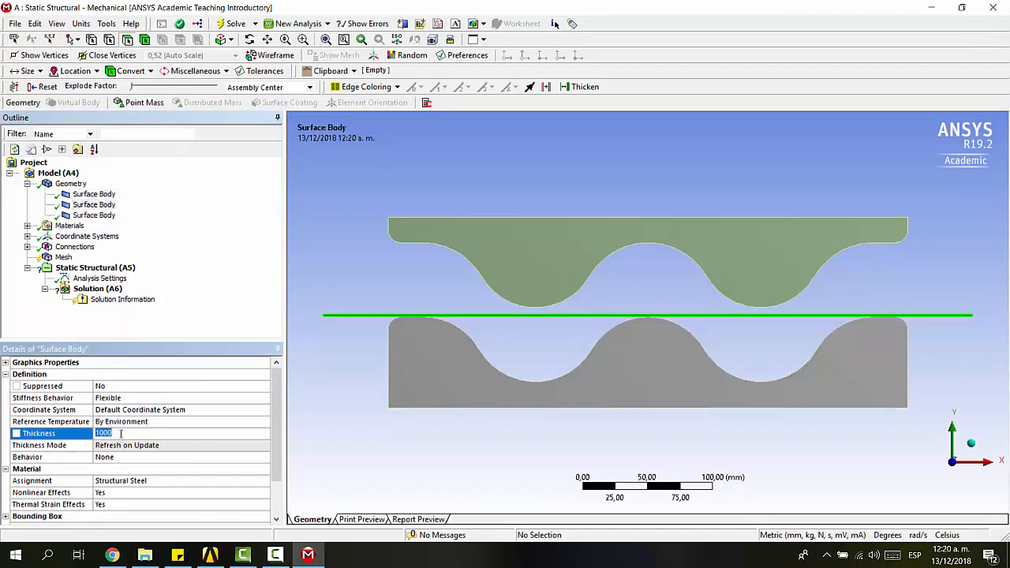
text(500)
key(Return)
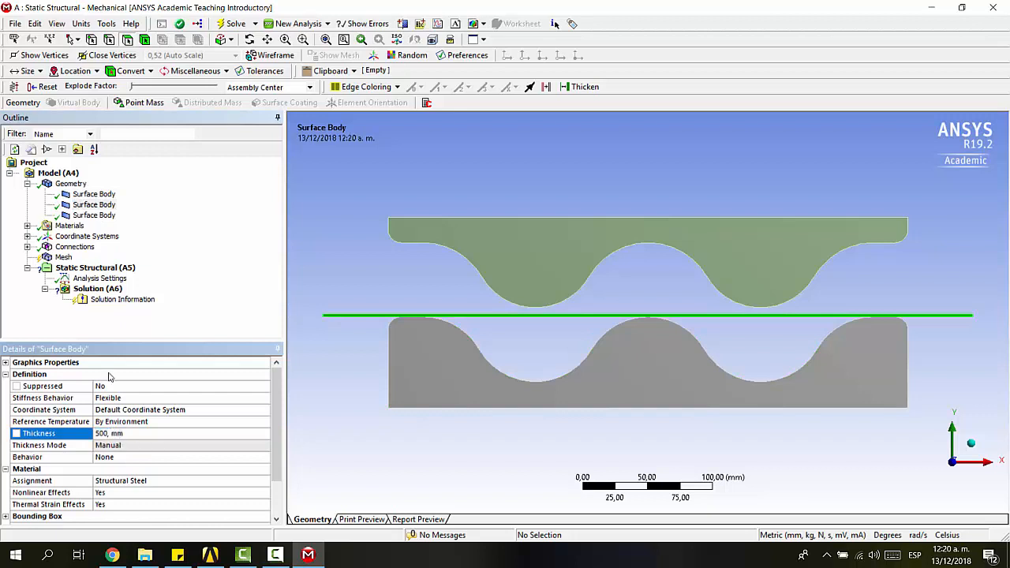
- Set the thickness of the upper die's surface body to 500 mm
click(93, 216)
click(99, 432)
text(50)
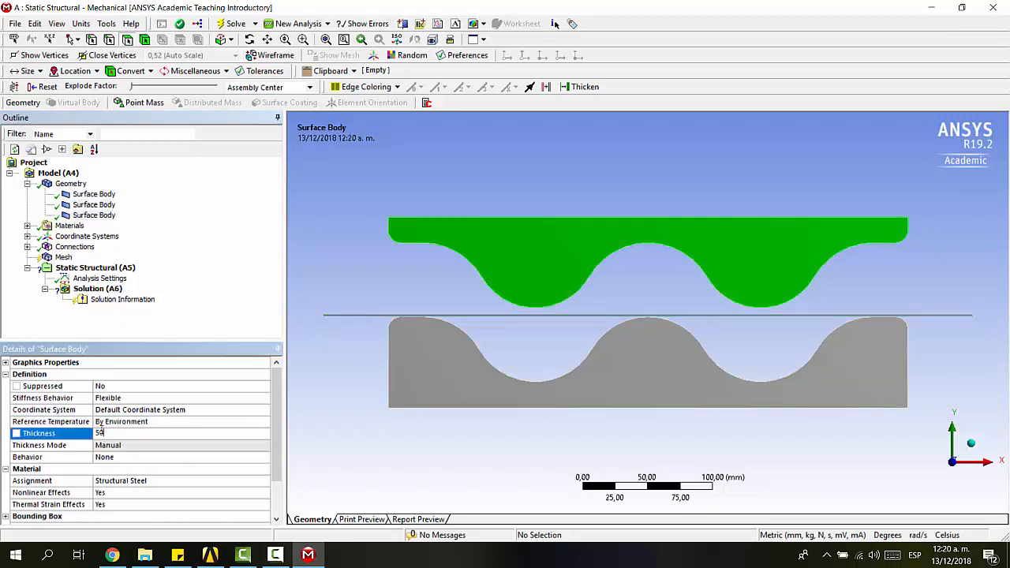
text(0)
key(Return)
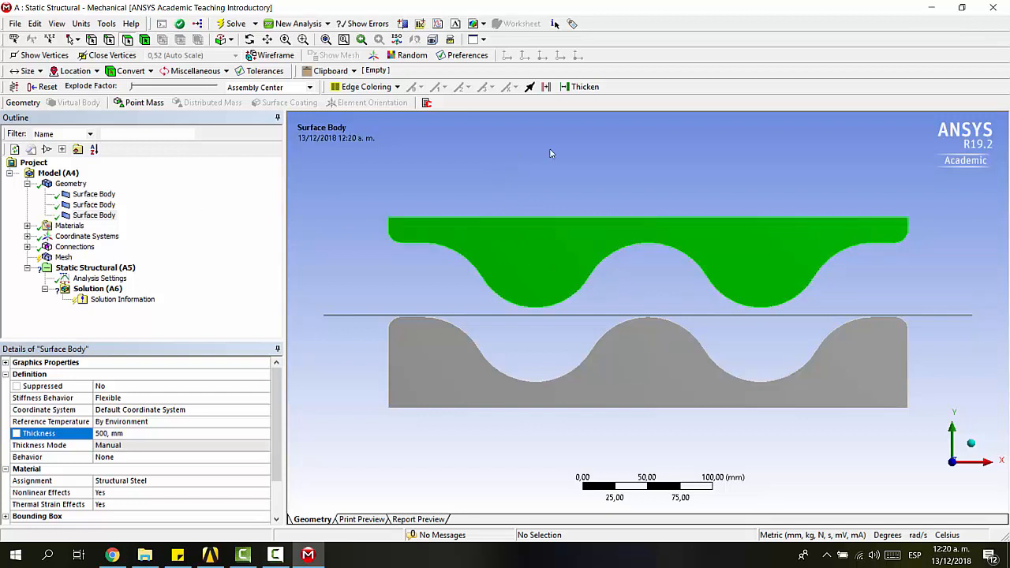
scroll(530, 197, down, 1)
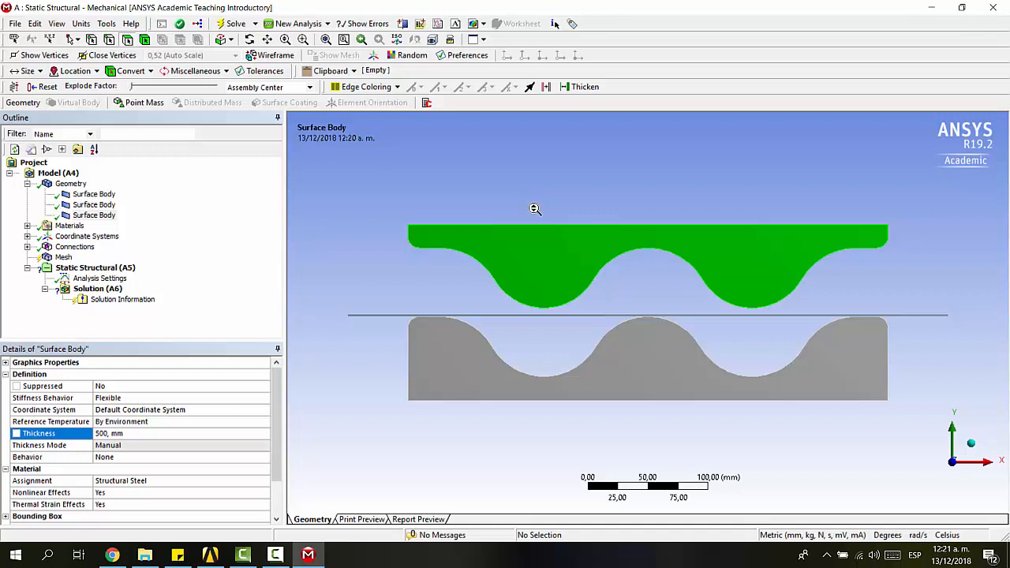
- Examine the surface bodies one by one to identify the lower die, the sheet and the upper die
click(93, 195)
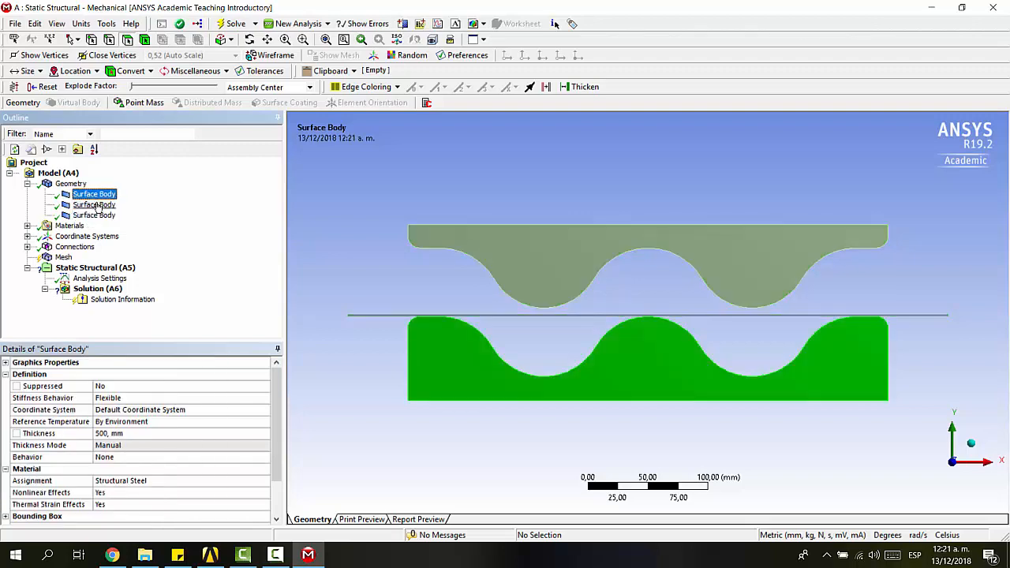
key(Down)
key(Up)
key(Down)
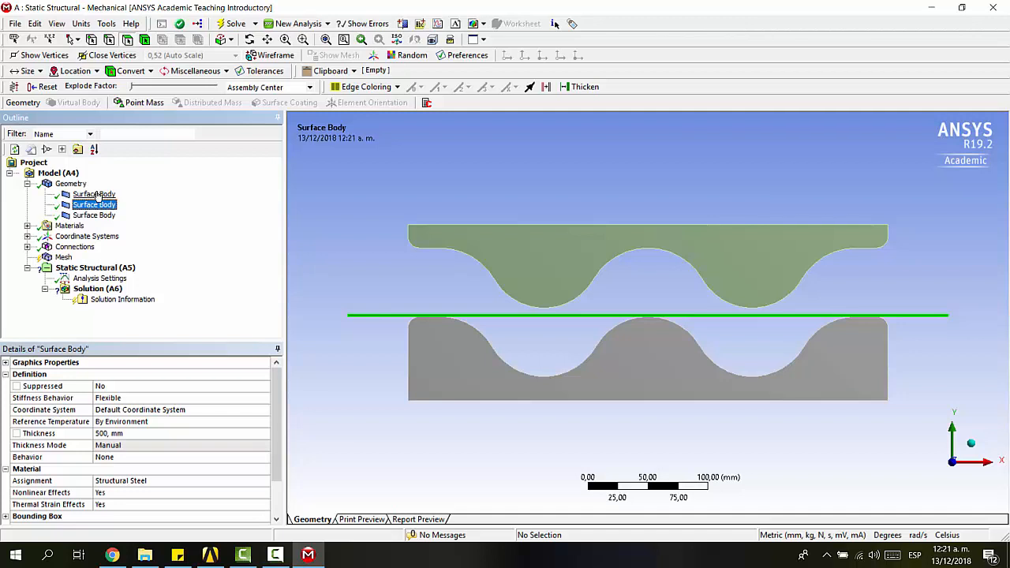
click(95, 194)
click(94, 215)
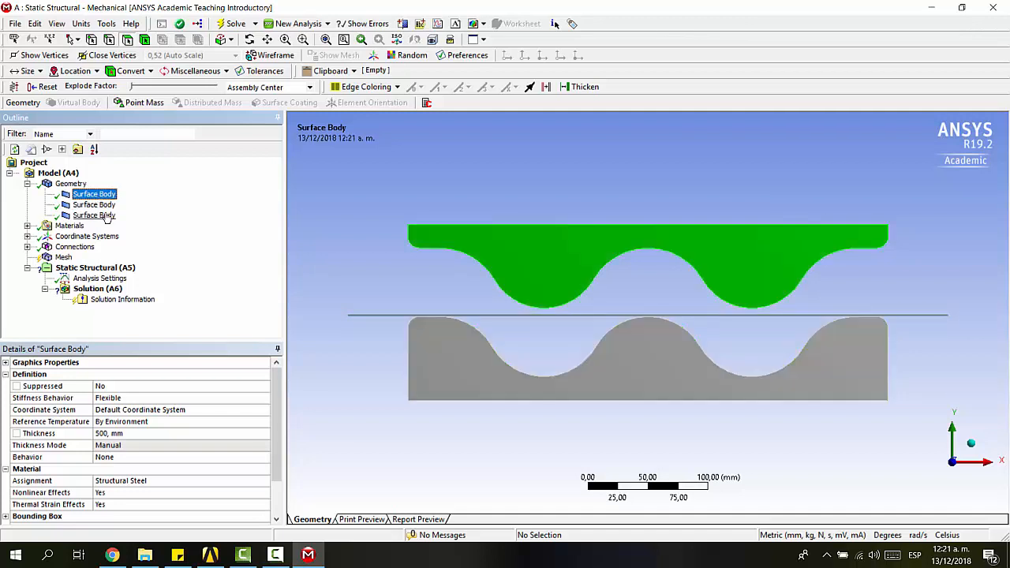
click(94, 194)
click(103, 215)
click(95, 194)
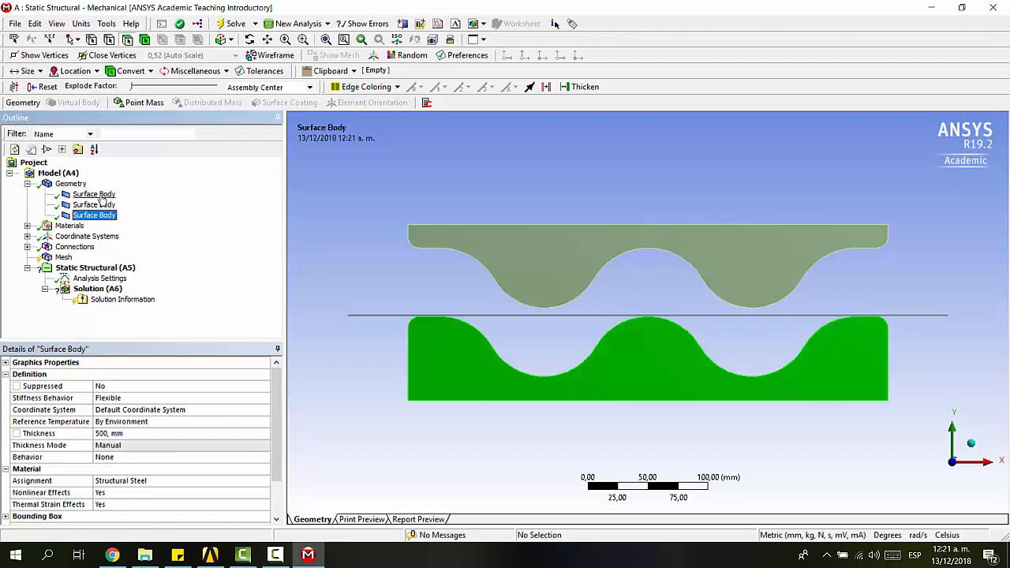
click(99, 215)
click(95, 194)
click(98, 215)
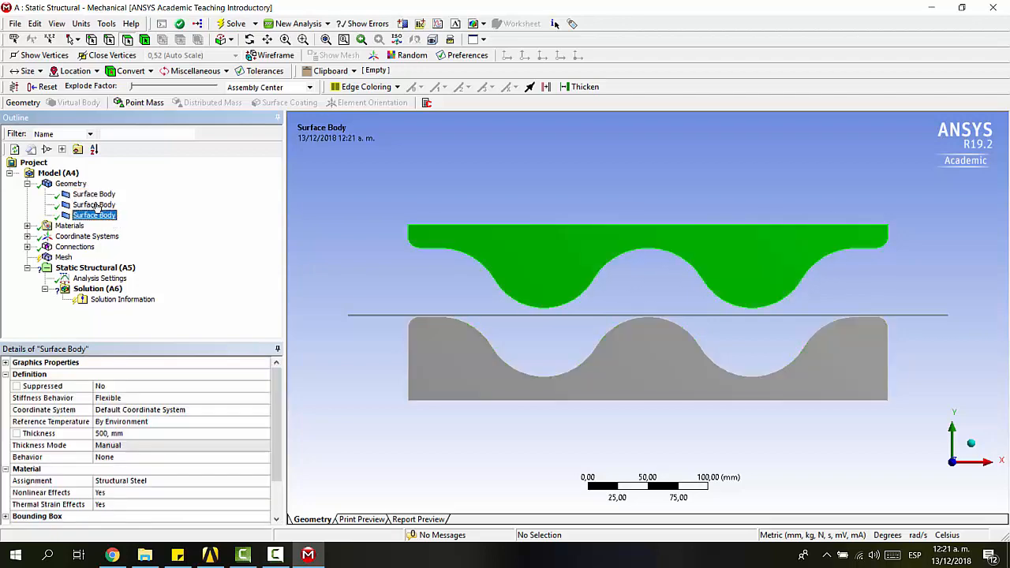
click(95, 194)
- Set the stiffness behavior of the upper and lower die surface bodies to Rigid
click(99, 214)
ctrl+click(94, 195)
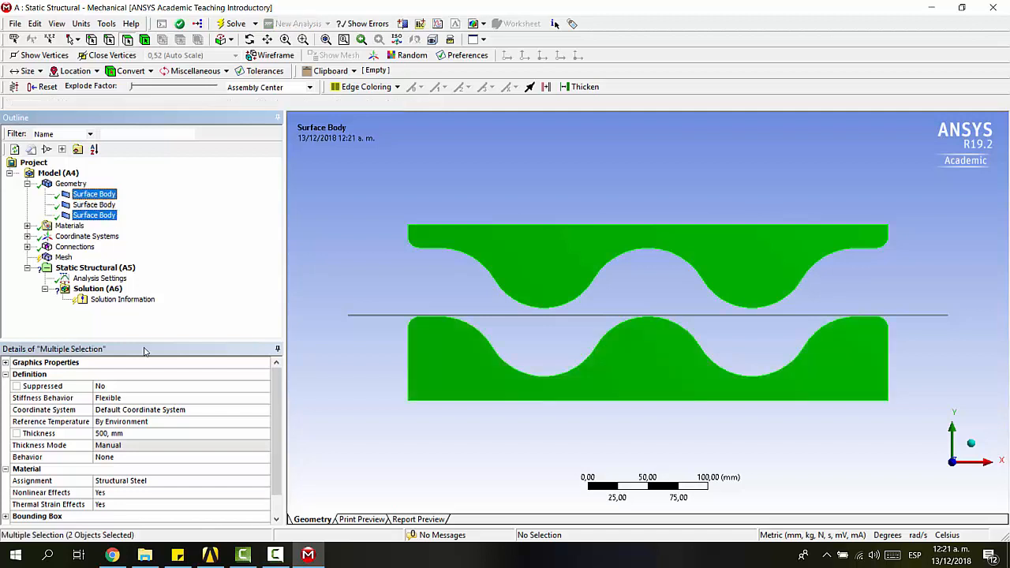
click(117, 398)
click(225, 398)
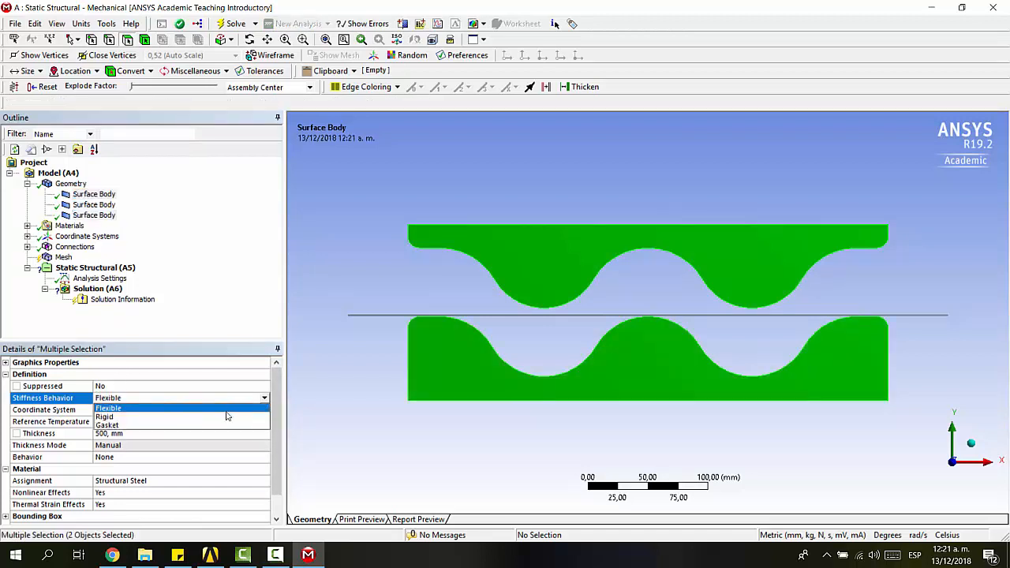
click(227, 416)
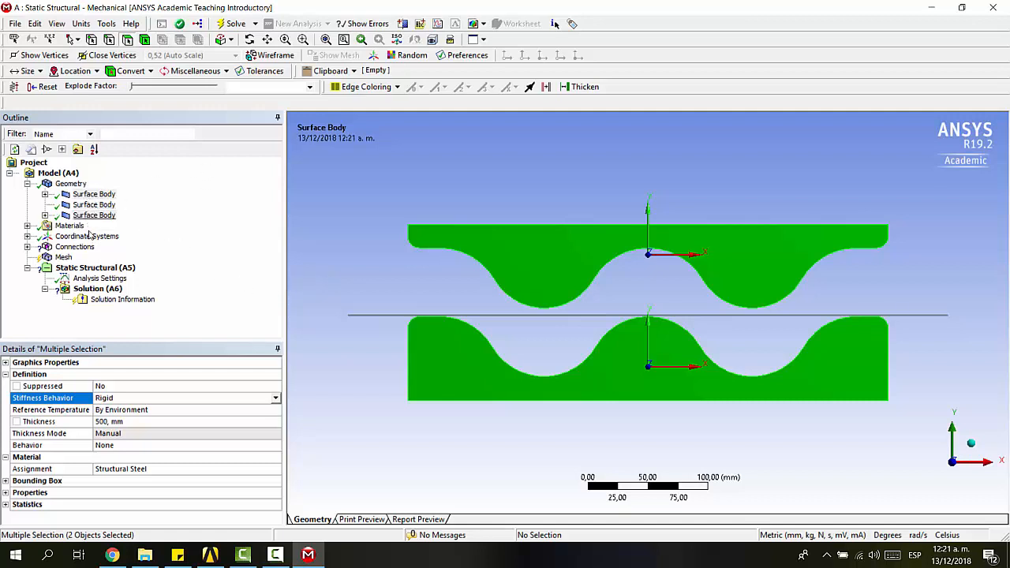
- Delete the automatically generated bonded contact region between the lower die and the sheet
double_click(47, 184)
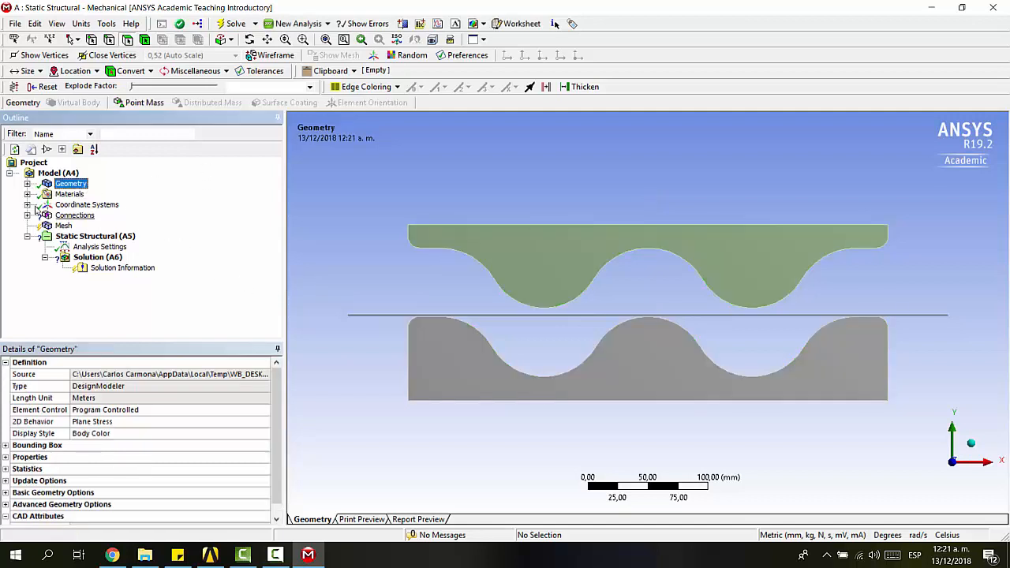
click(27, 216)
double_click(58, 228)
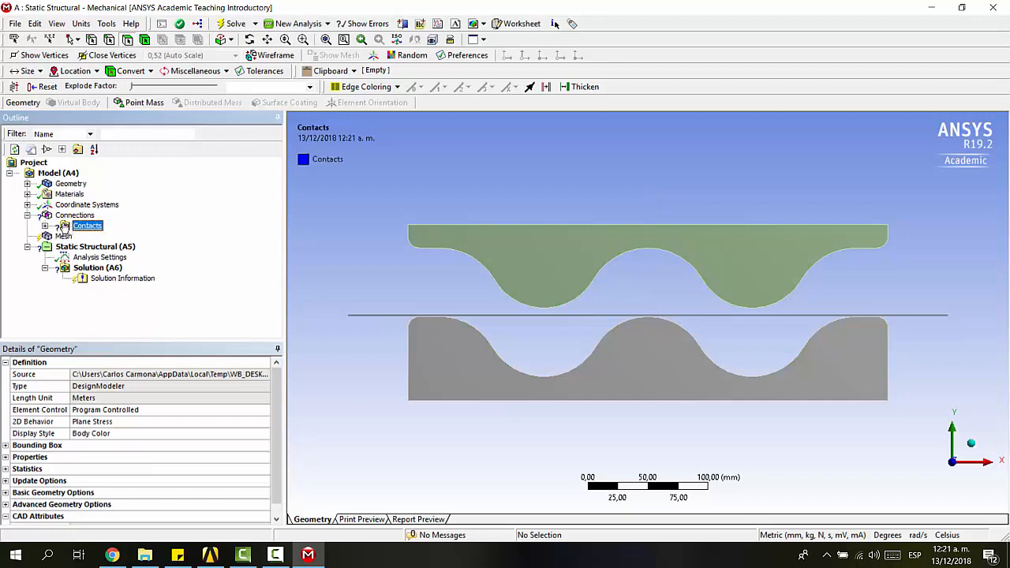
click(95, 238)
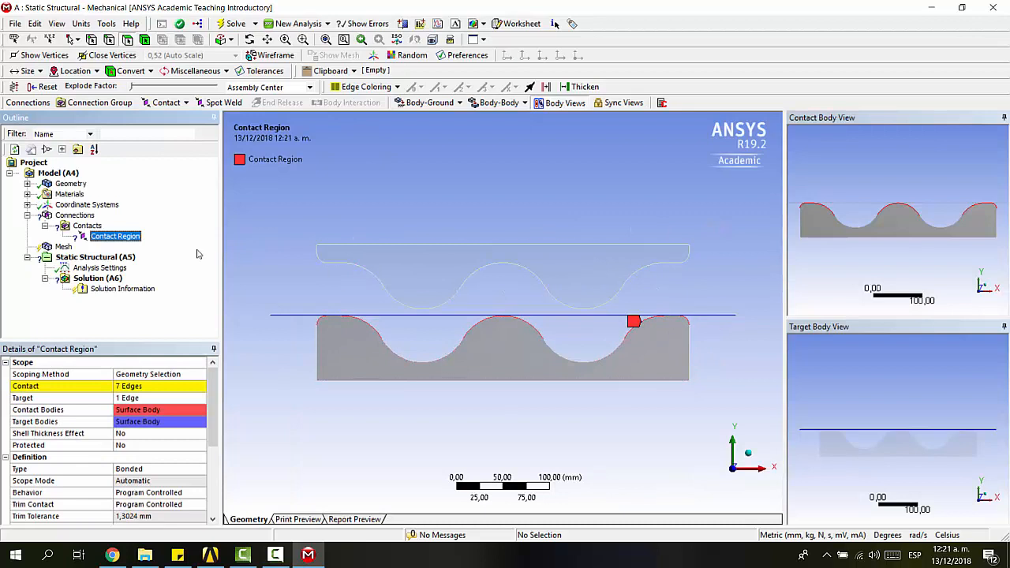
right_click(111, 236)
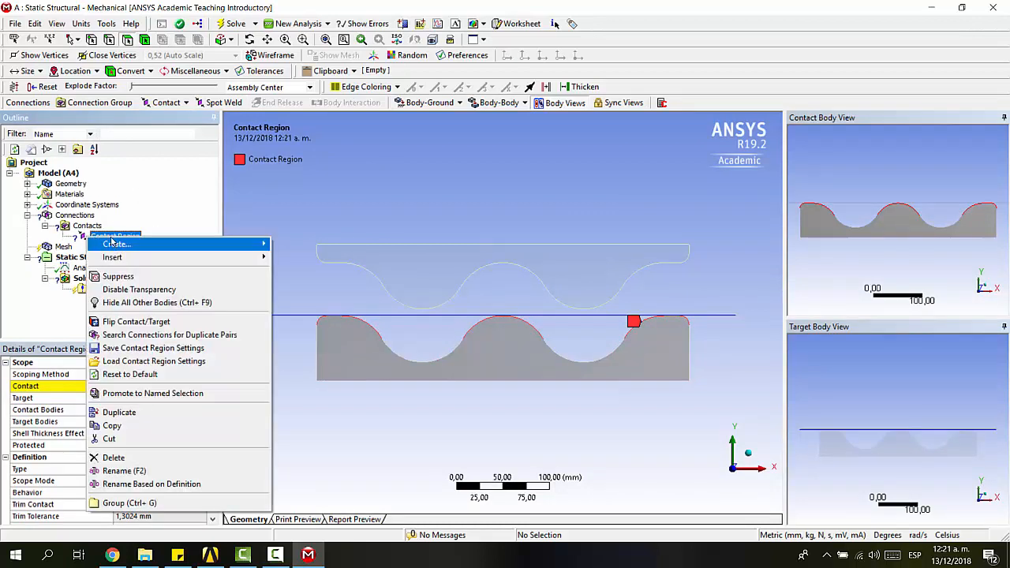
click(140, 457)
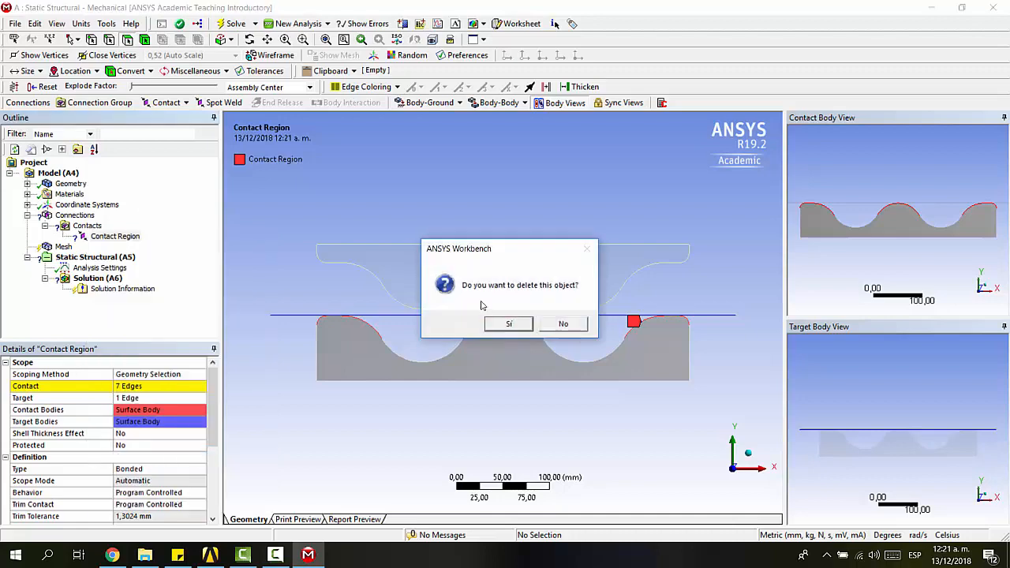
click(498, 321)
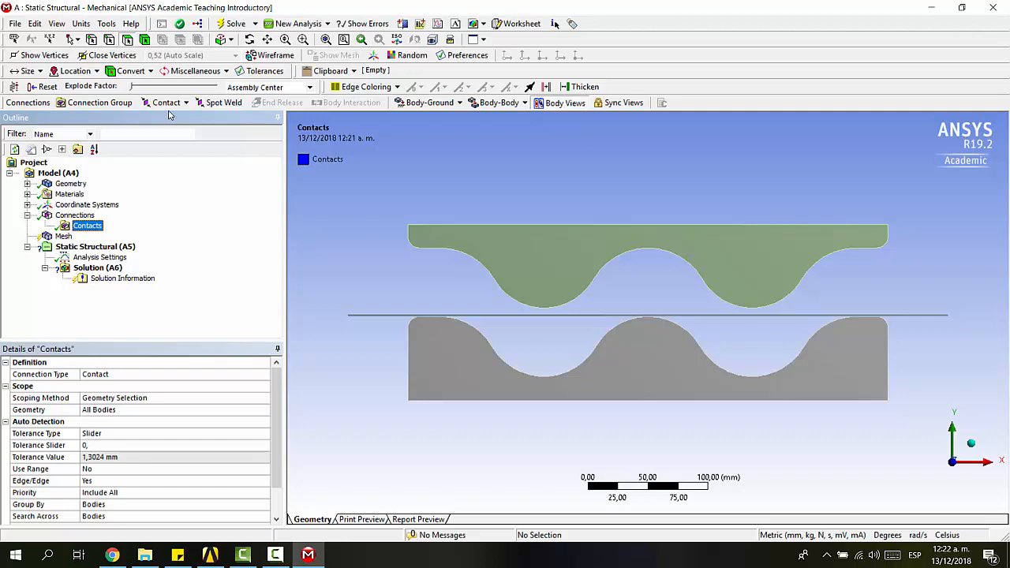
- Insert a manual frictionless contact under the model's Contacts group
click(166, 103)
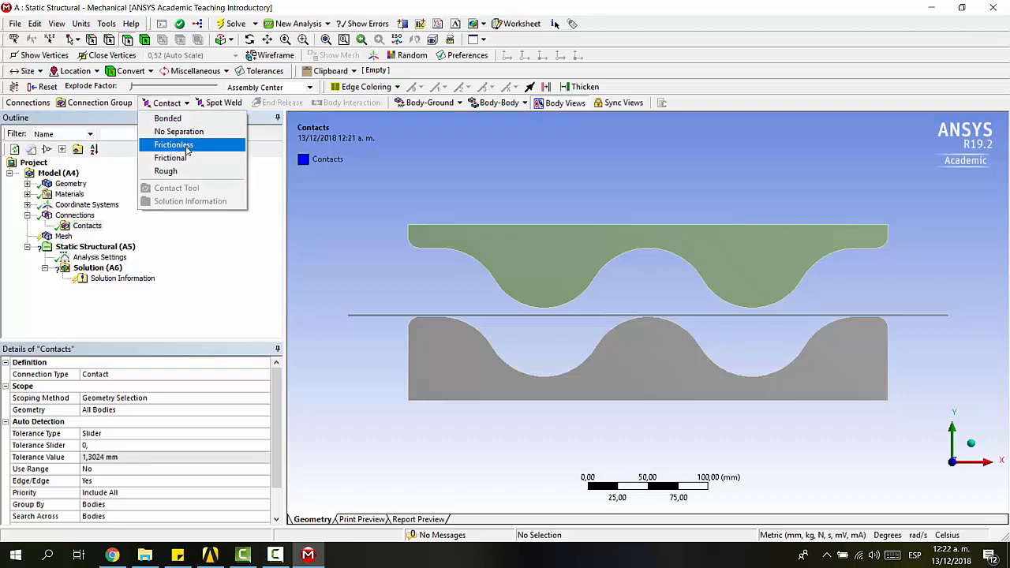
click(187, 147)
click(150, 104)
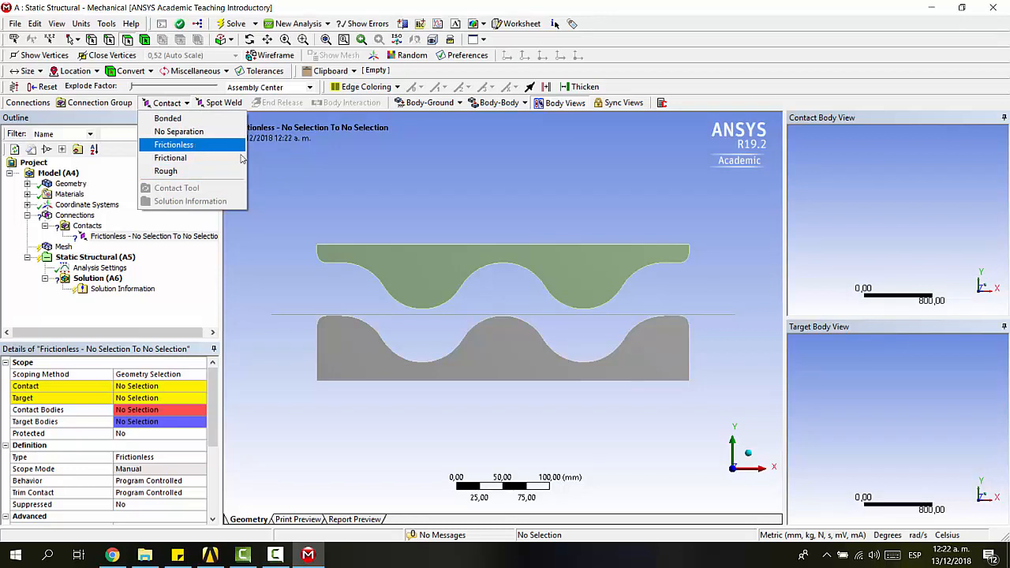
click(310, 177)
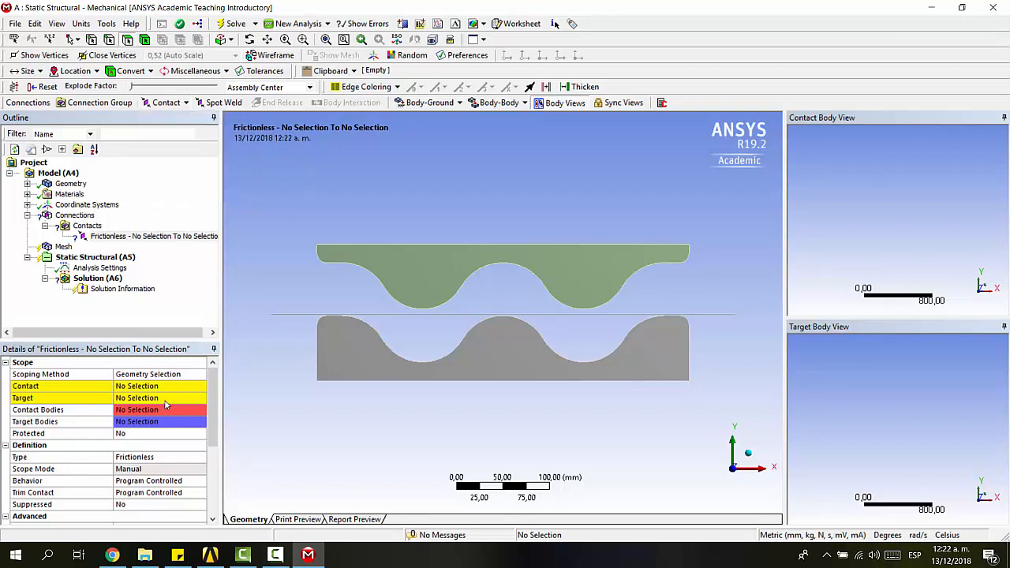
drag(223, 374, 299, 374)
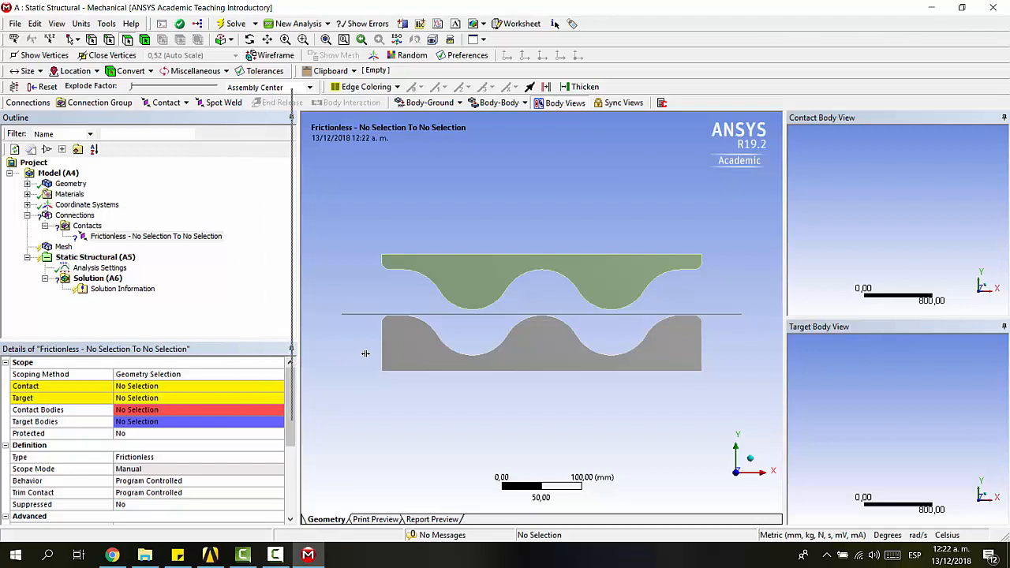
drag(365, 354, 366, 354)
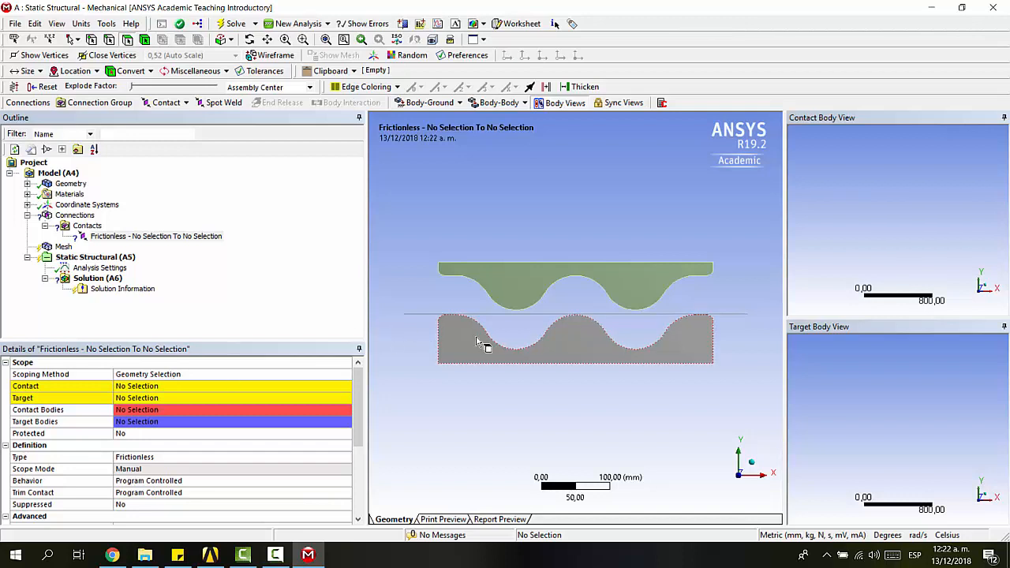
scroll(513, 317, down, 2)
scroll(514, 316, up, 3)
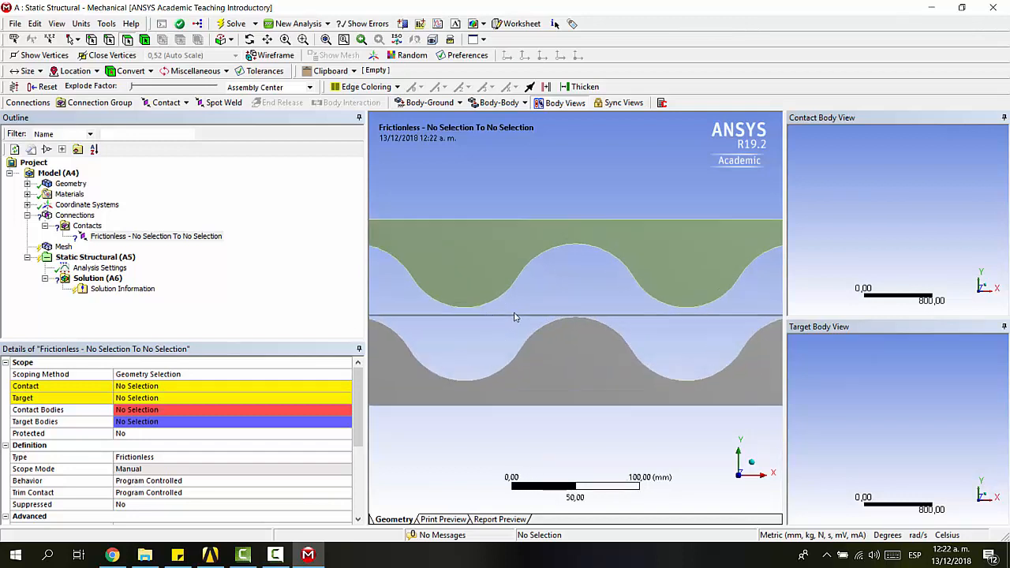
- Assign the sheet's upper edge as the contact side of the frictionless contact
click(208, 387)
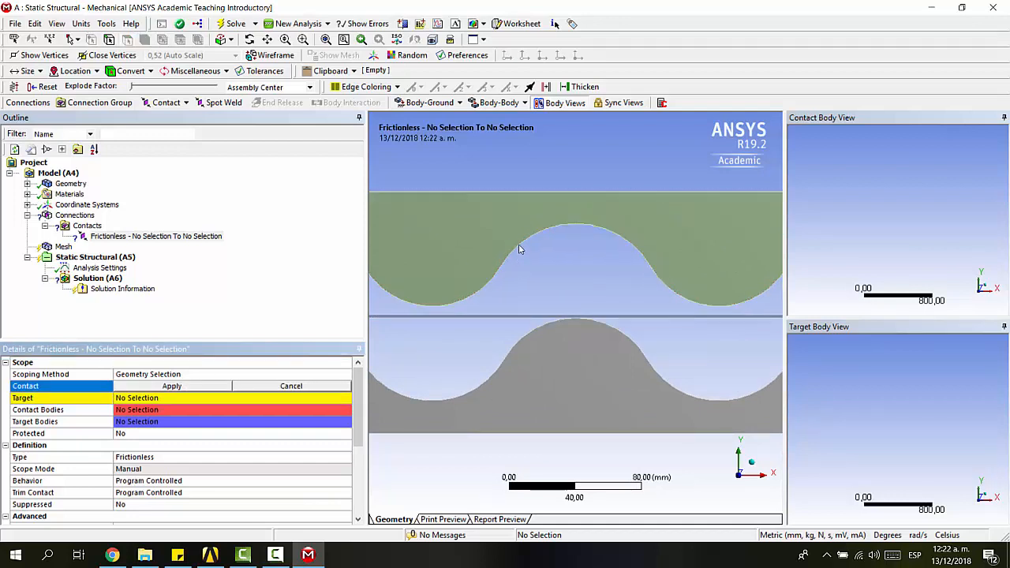
scroll(518, 244, down, 1)
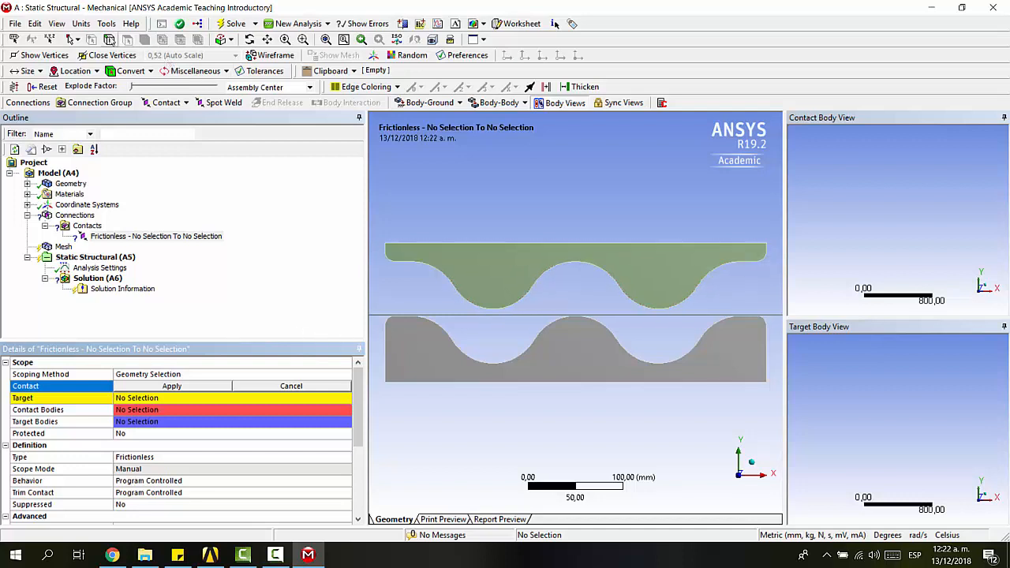
click(558, 314)
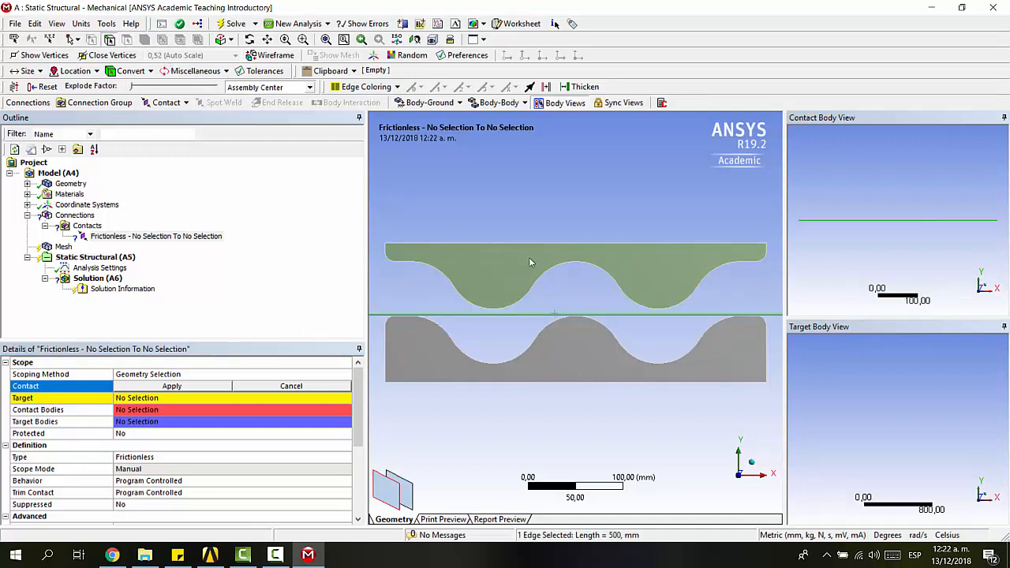
click(172, 386)
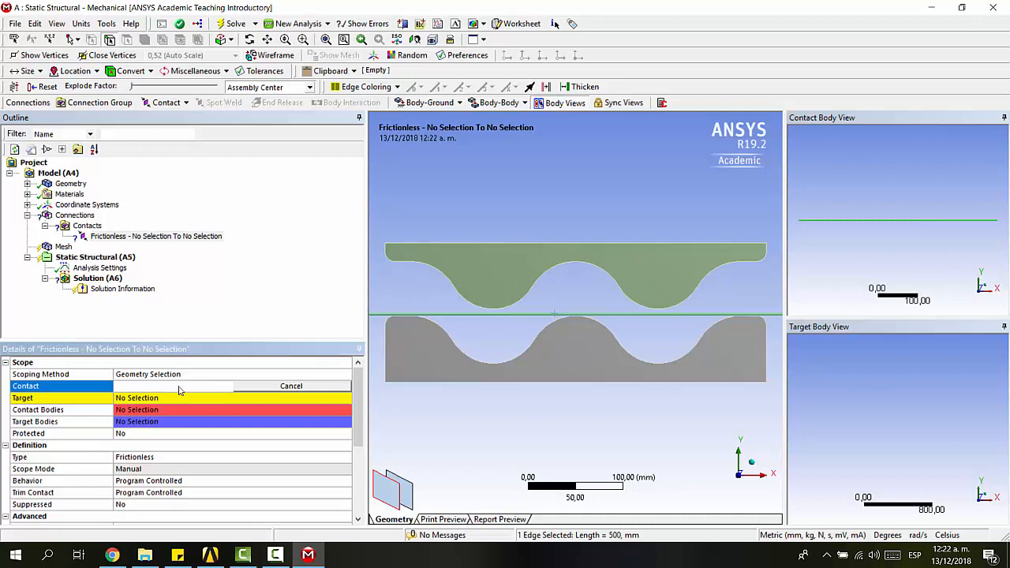
- Assign the nine edges of the upper die's wavy lower profile, including its rounded corners, as the frictionless contact's target
click(138, 400)
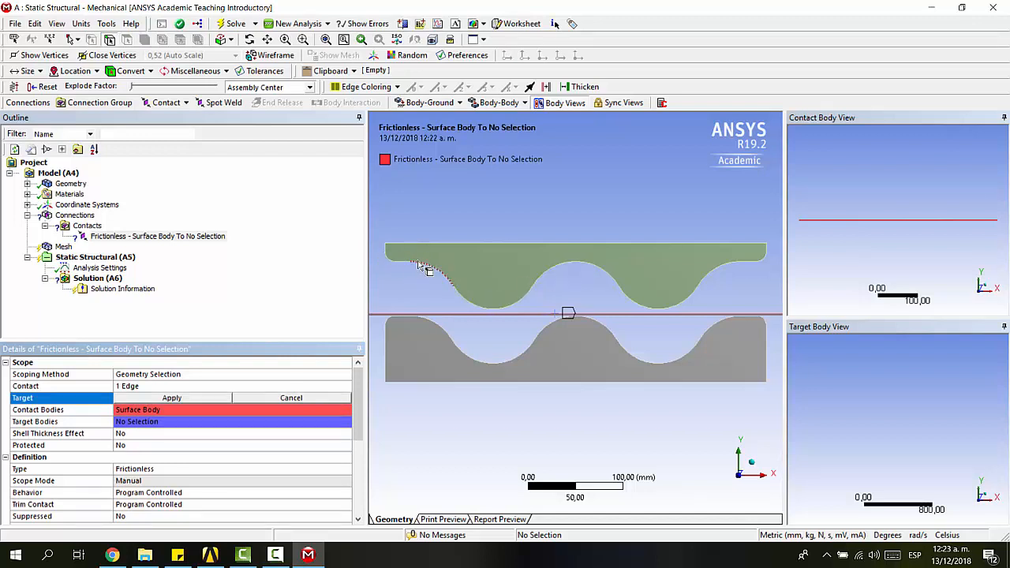
click(72, 40)
click(101, 67)
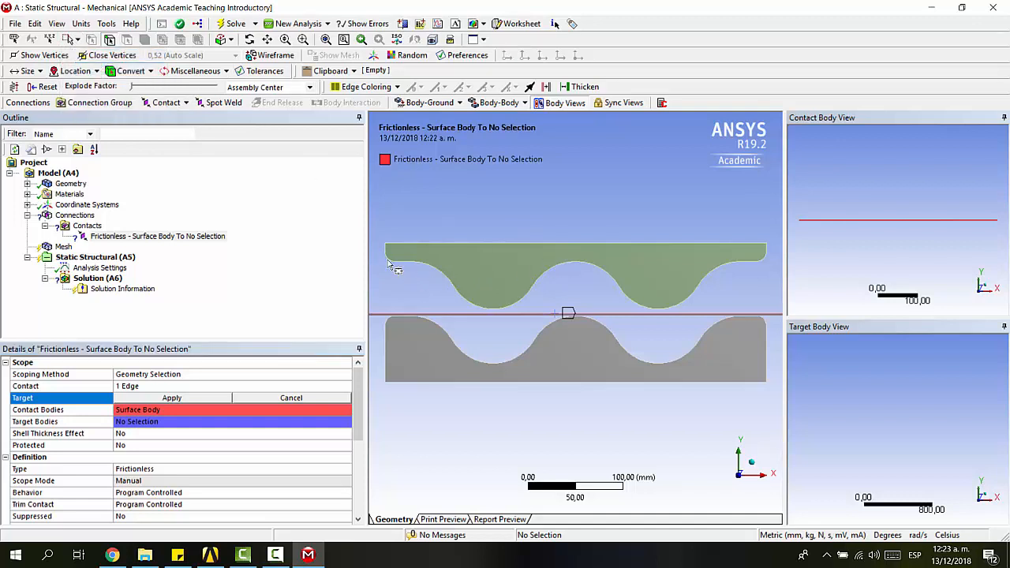
drag(377, 249, 782, 311)
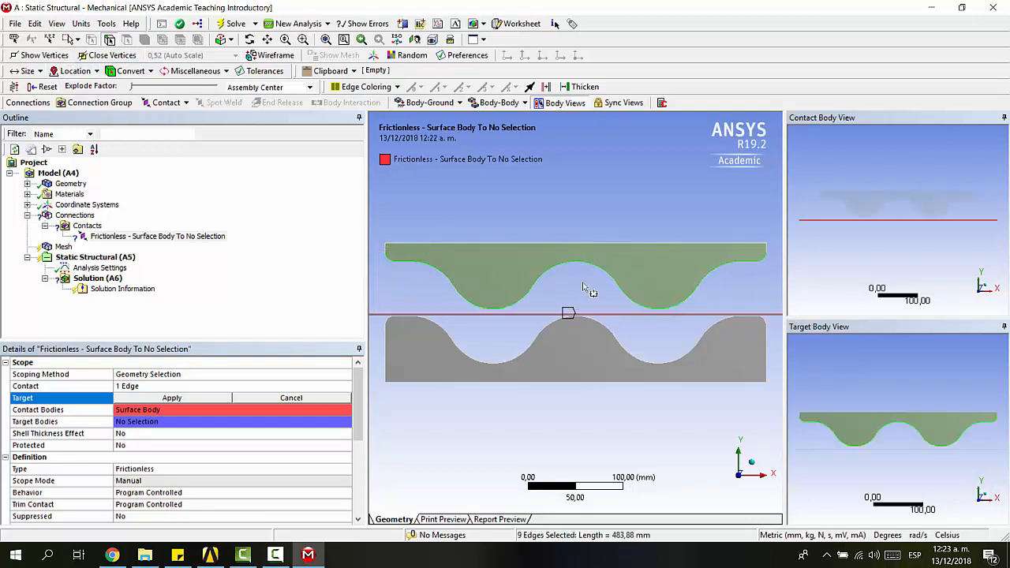
click(171, 398)
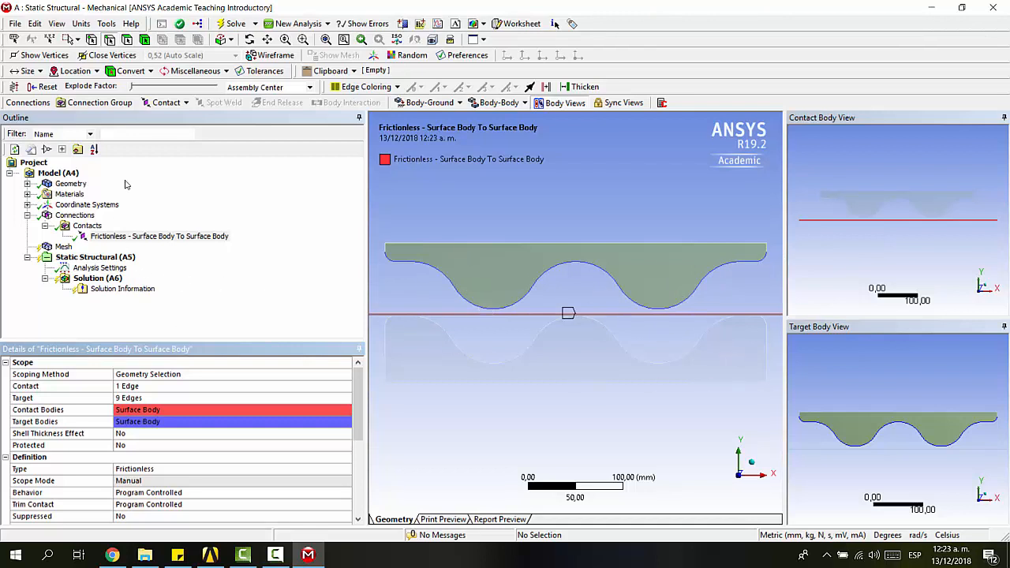
- Insert a second frictionless contact with the sheet's lower edge as its contact side
click(168, 103)
click(178, 145)
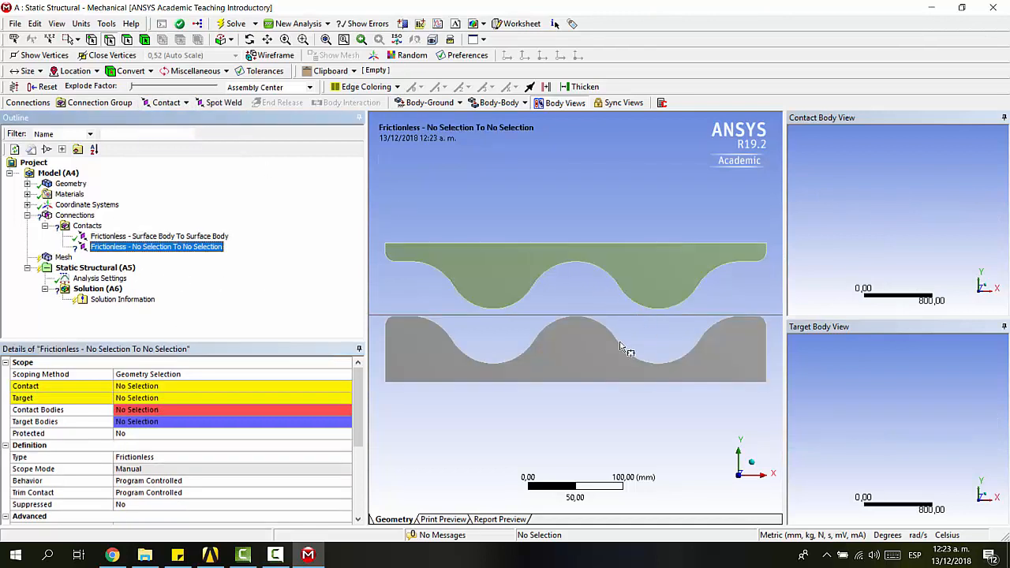
click(177, 386)
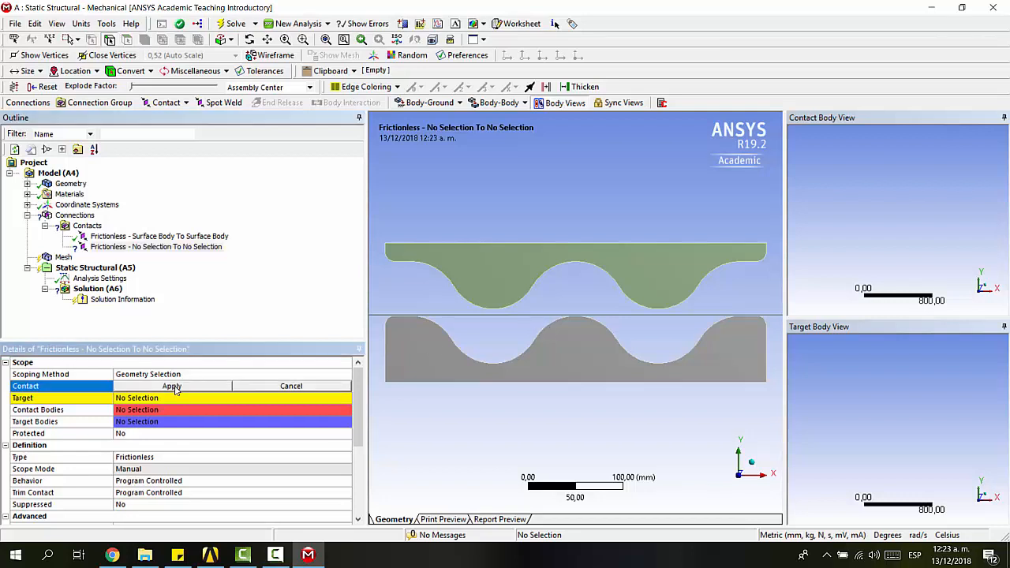
click(77, 39)
click(90, 53)
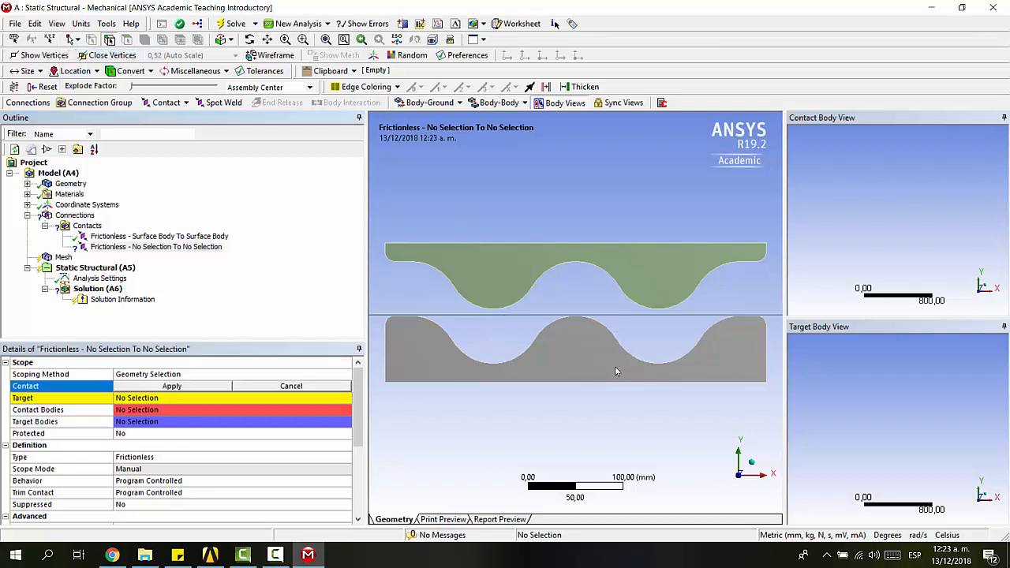
click(519, 315)
click(172, 386)
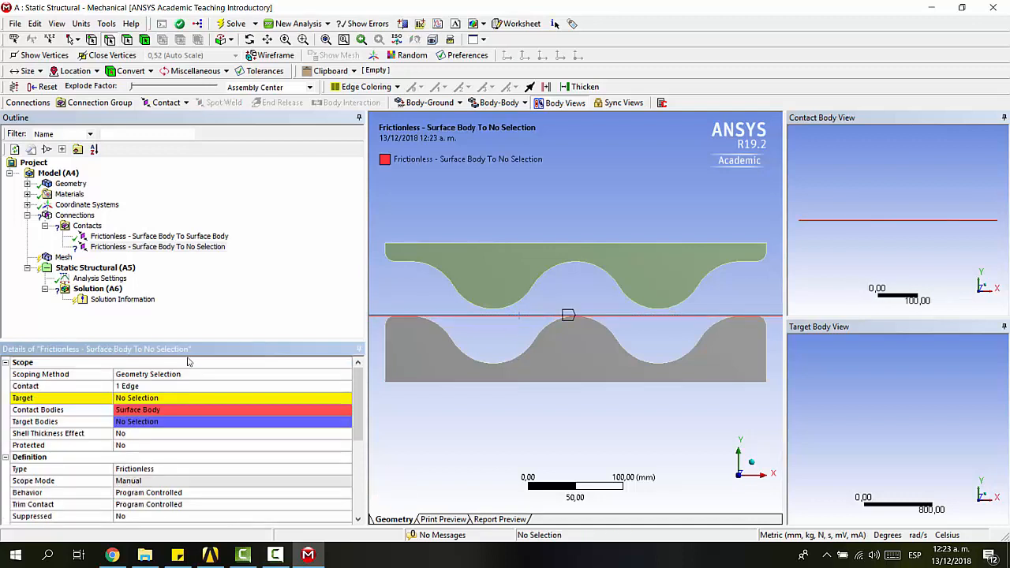
- Assign the nine edges of the lower die's wavy upper profile, including its rounded corners, as the second contact's target
click(156, 397)
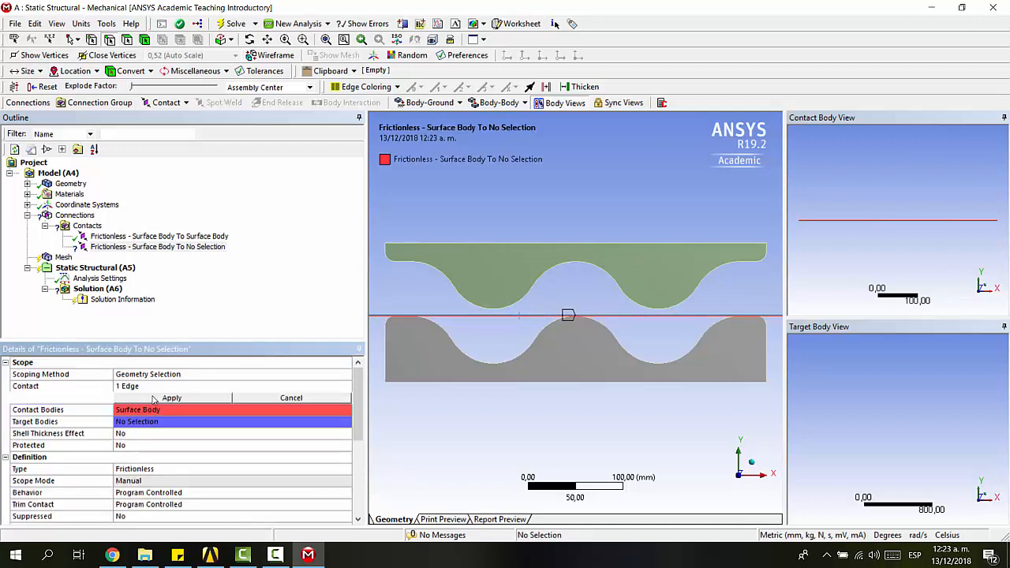
click(77, 40)
click(101, 74)
scroll(506, 307, down, 1)
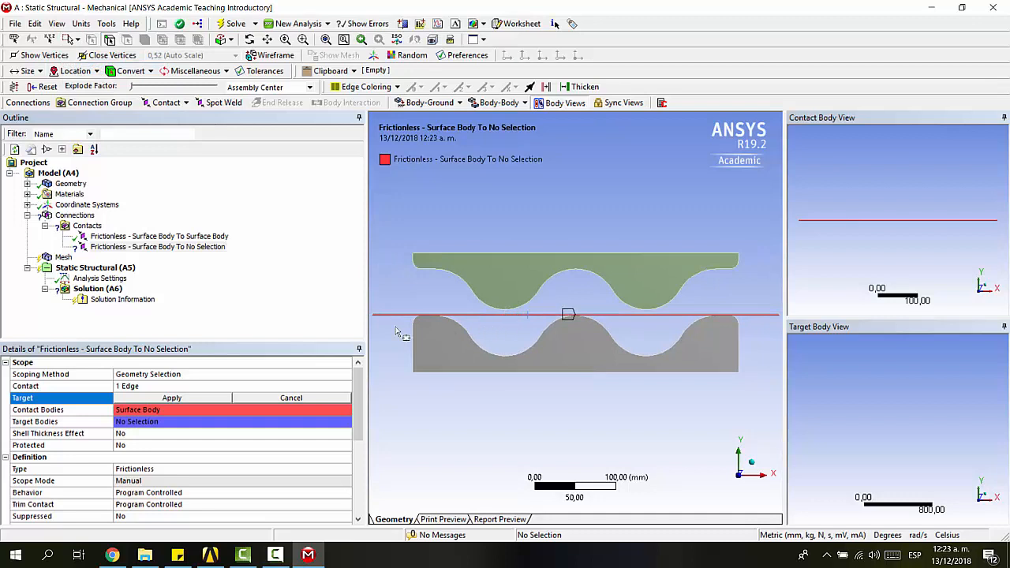
drag(388, 353, 759, 318)
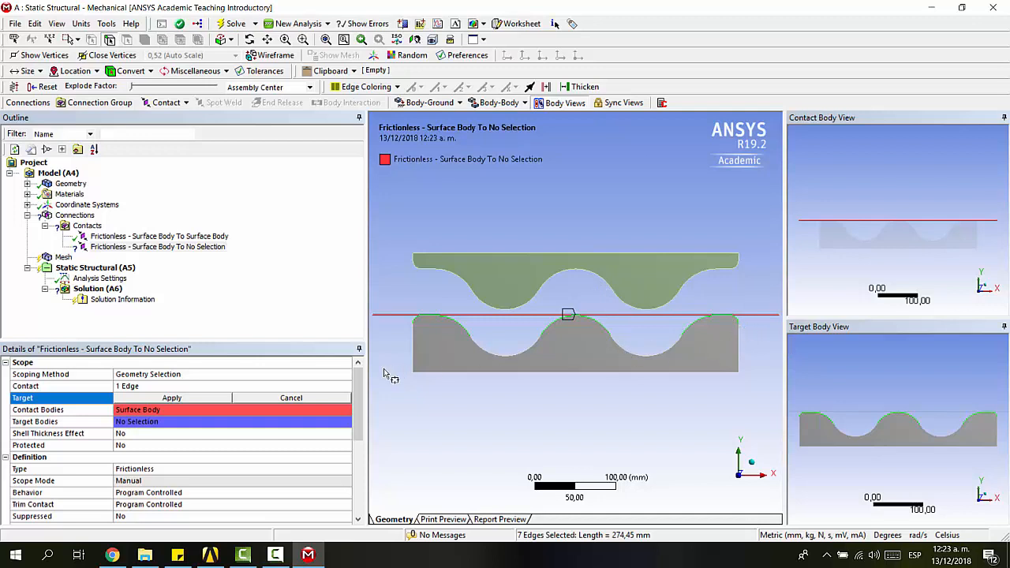
drag(386, 364, 759, 310)
click(222, 398)
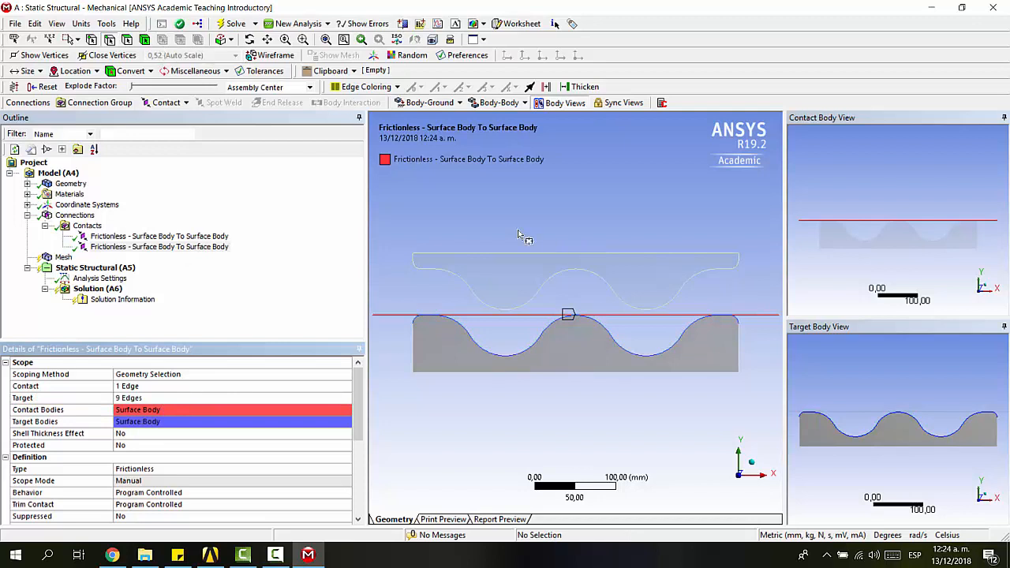
- Compare the contact and target edges of the two frictionless sheet-to-die contacts
click(126, 247)
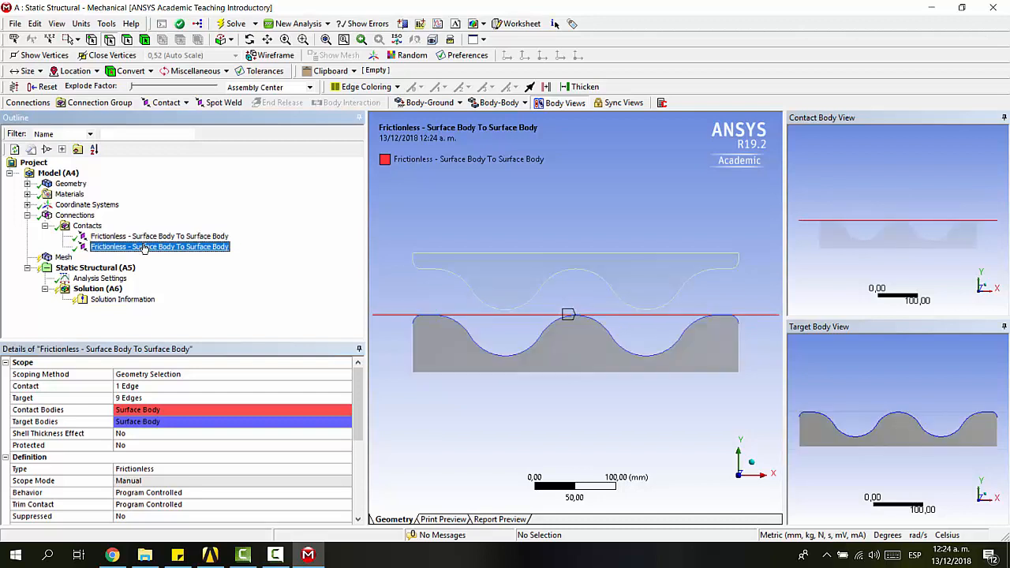
click(149, 236)
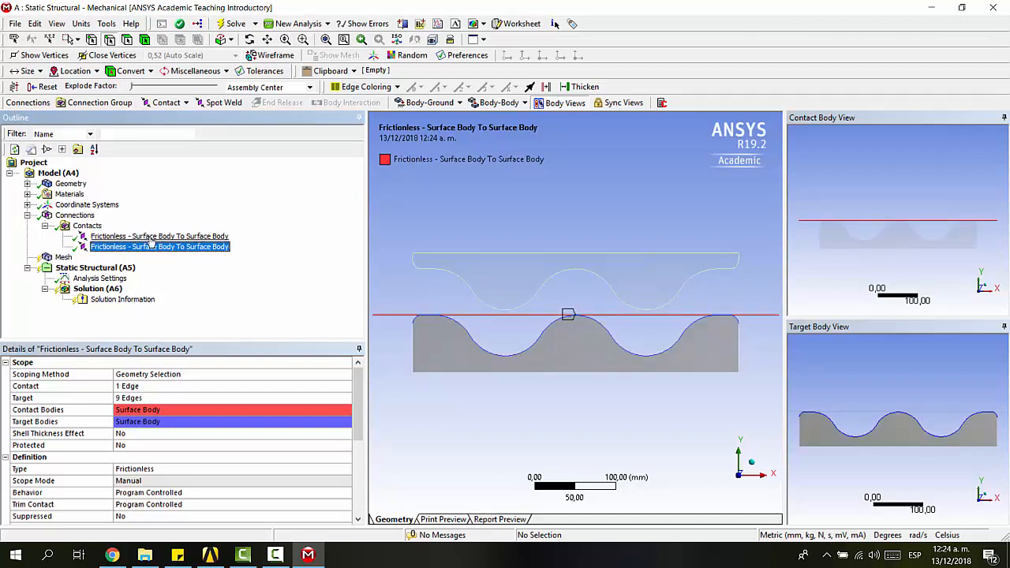
click(157, 248)
click(154, 238)
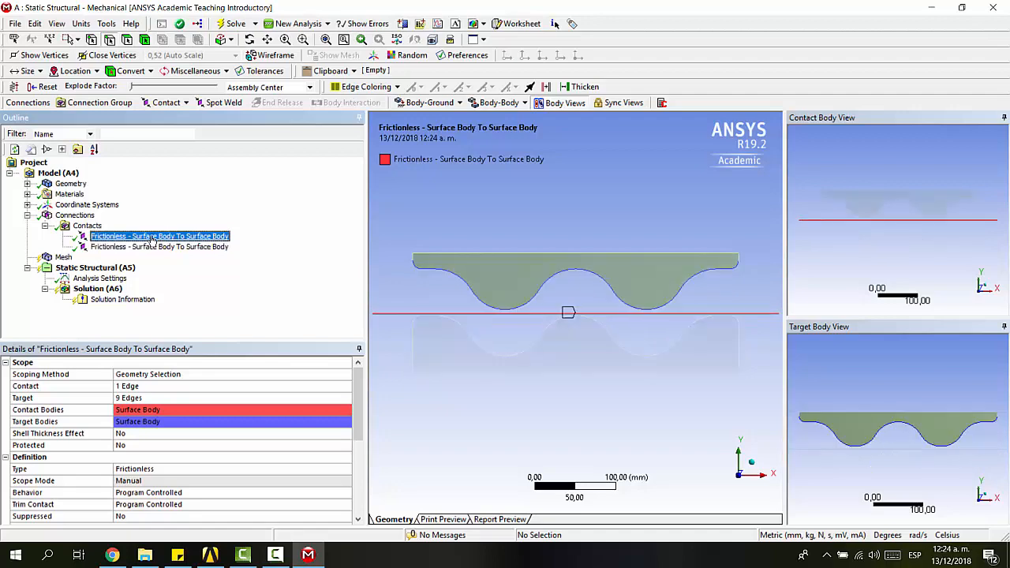
- Set both sheet-to-die contacts together to Frictional type with a friction coefficient of 0,22
ctrl+click(150, 247)
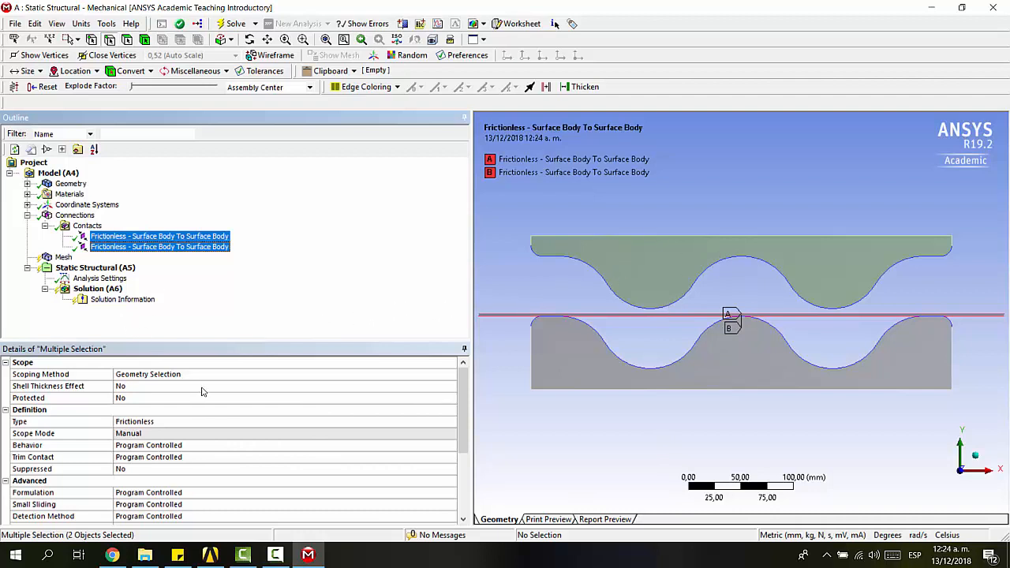
scroll(202, 392, down, 1)
scroll(213, 397, up, 1)
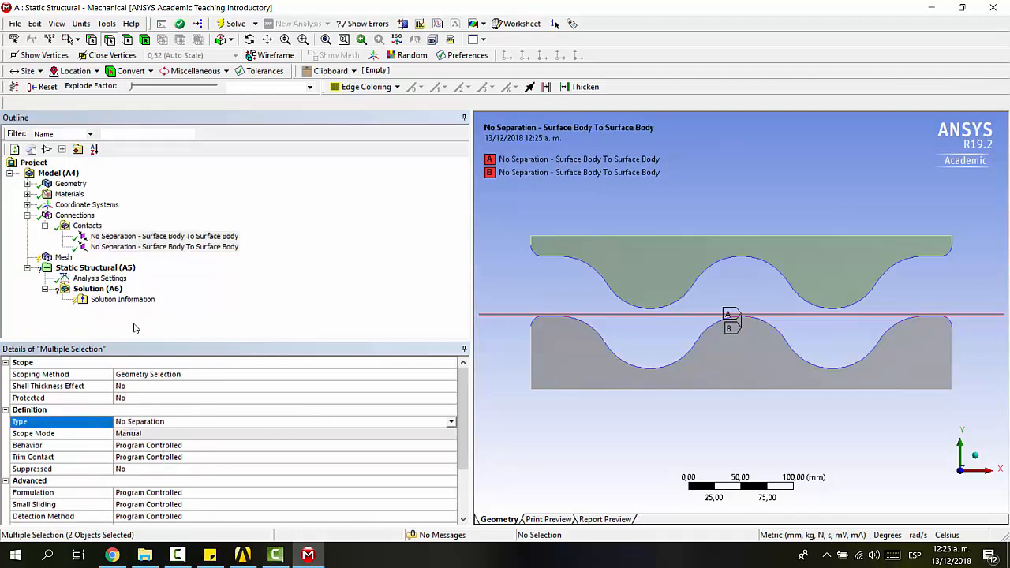
click(142, 236)
ctrl+click(154, 247)
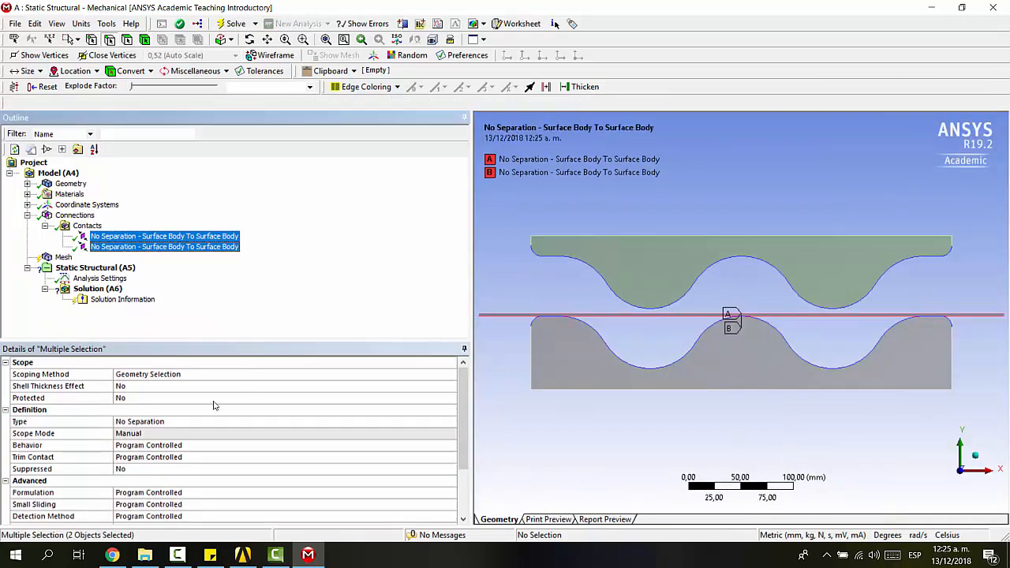
click(182, 426)
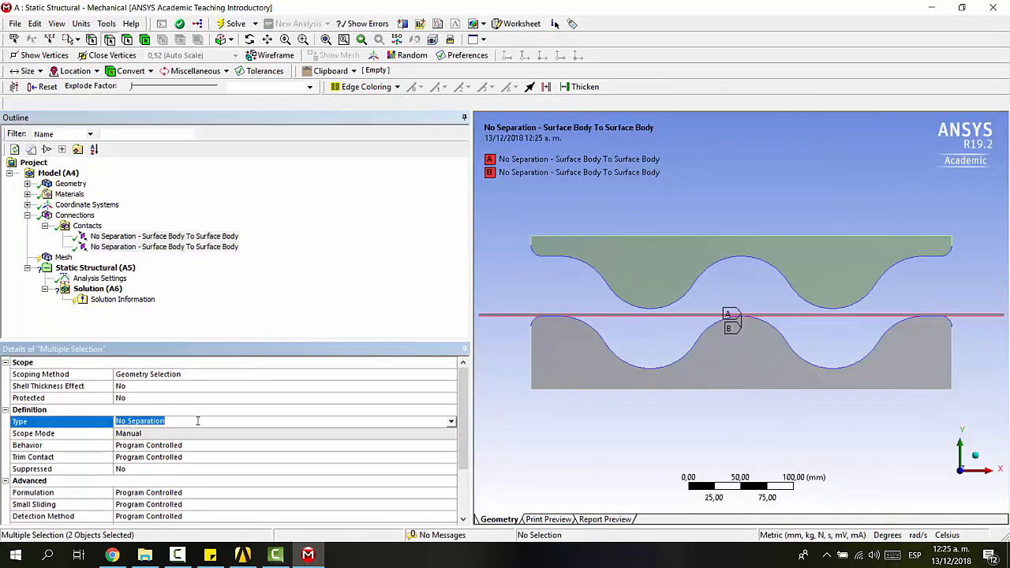
click(450, 422)
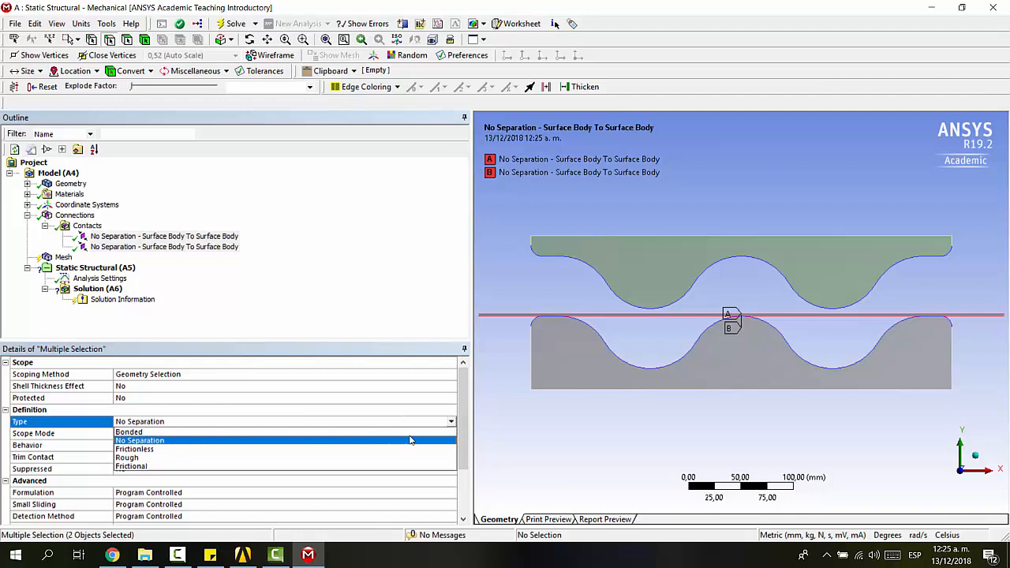
click(360, 466)
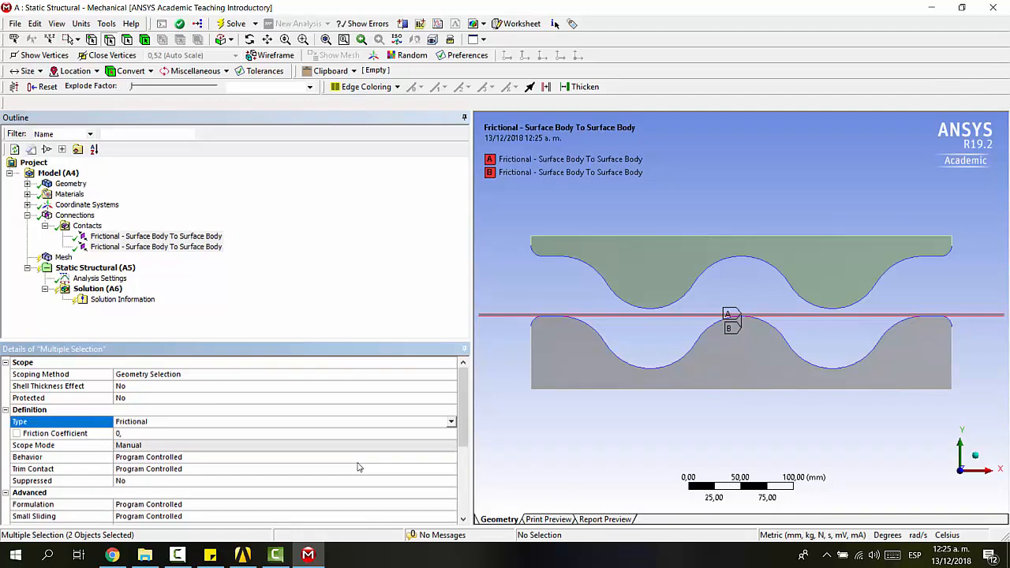
click(142, 435)
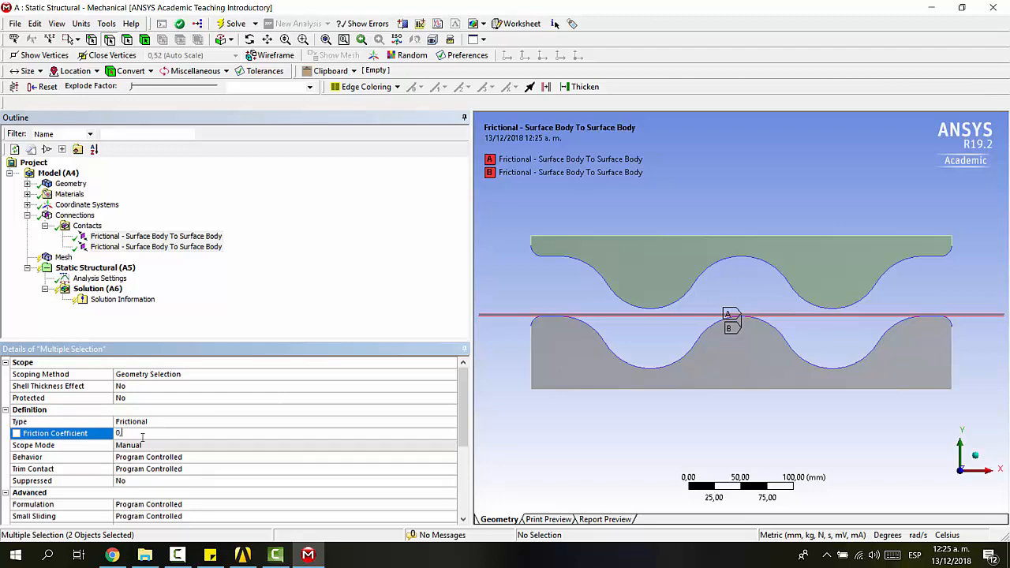
key(Return)
- Set the behavior of both frictional contacts to Asymmetric
mouse_move(210, 555)
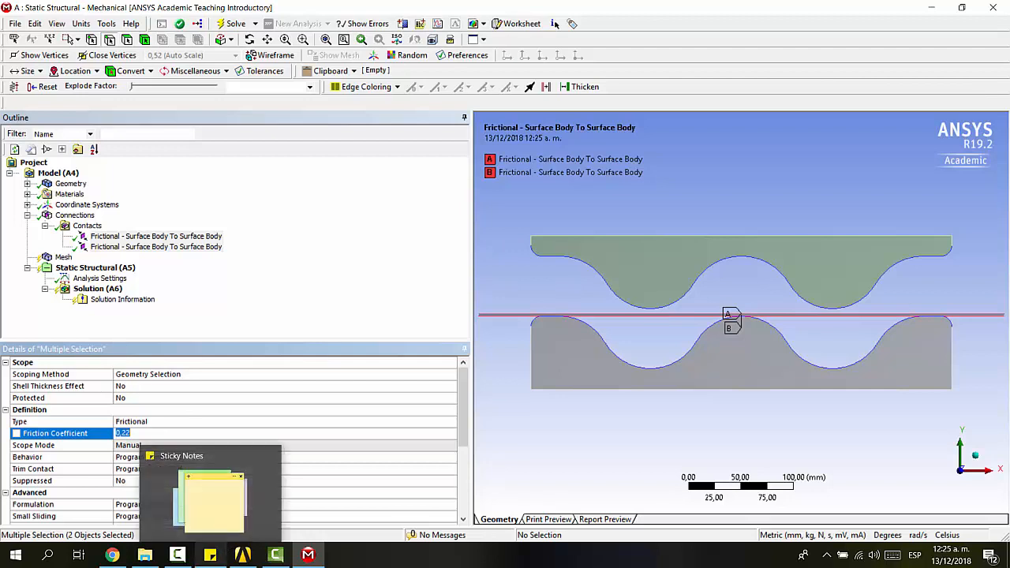
scroll(287, 397, down, 1)
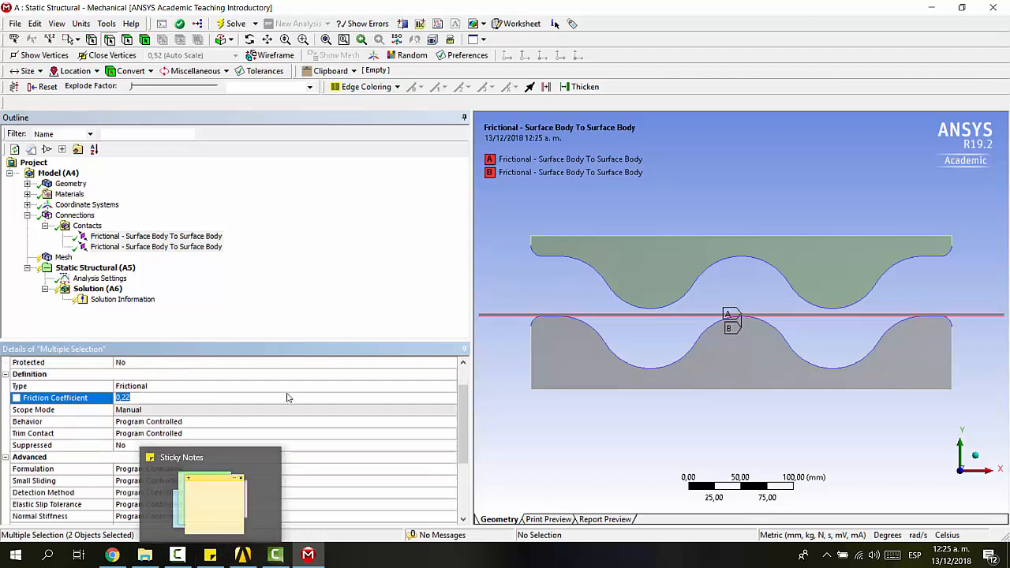
click(137, 422)
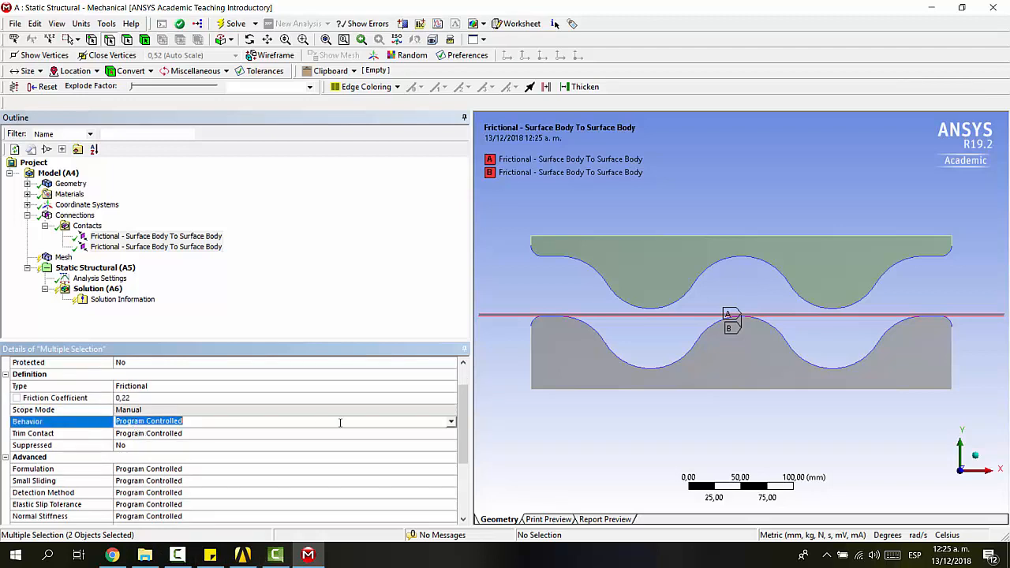
click(450, 421)
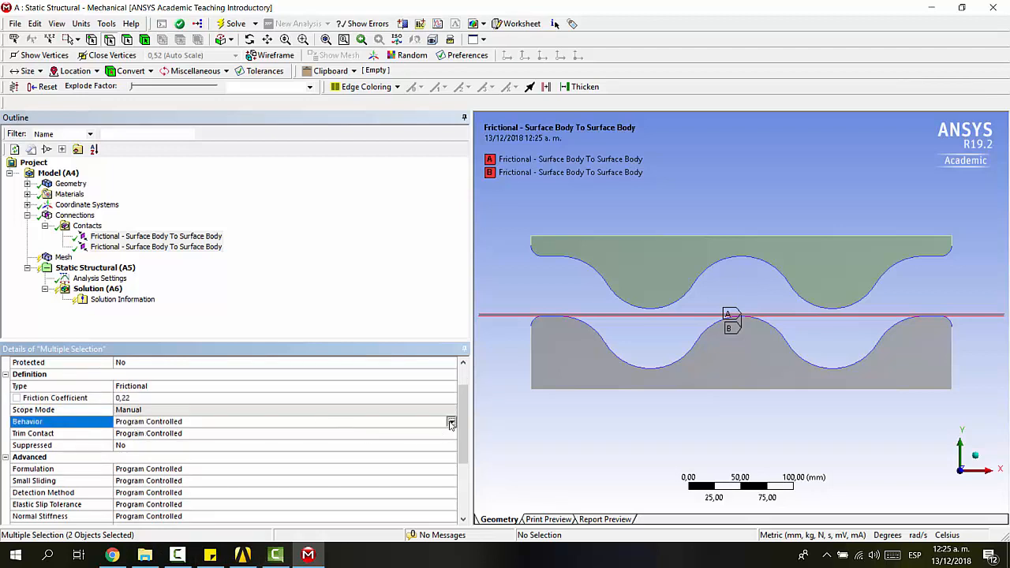
click(316, 443)
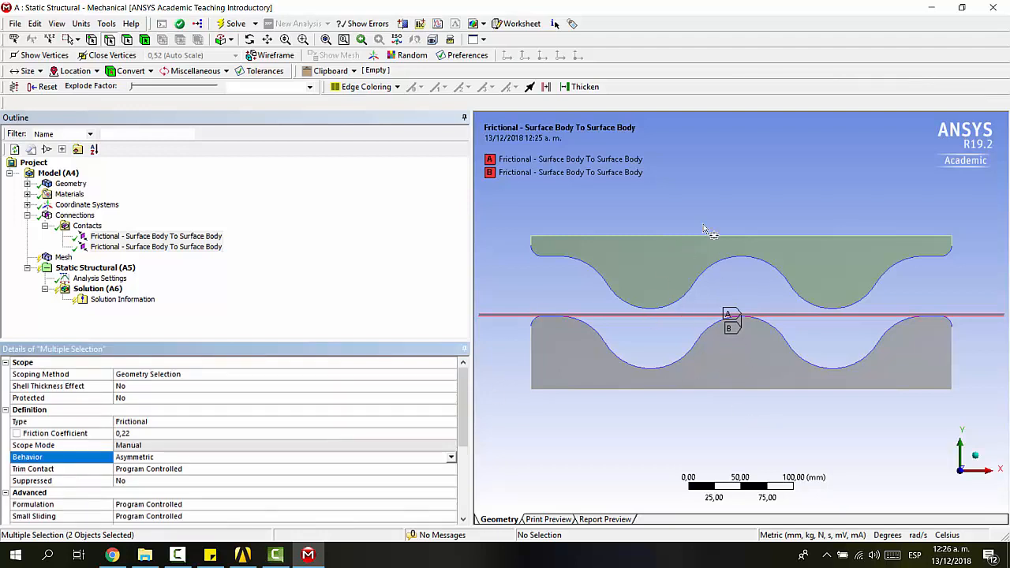
click(451, 457)
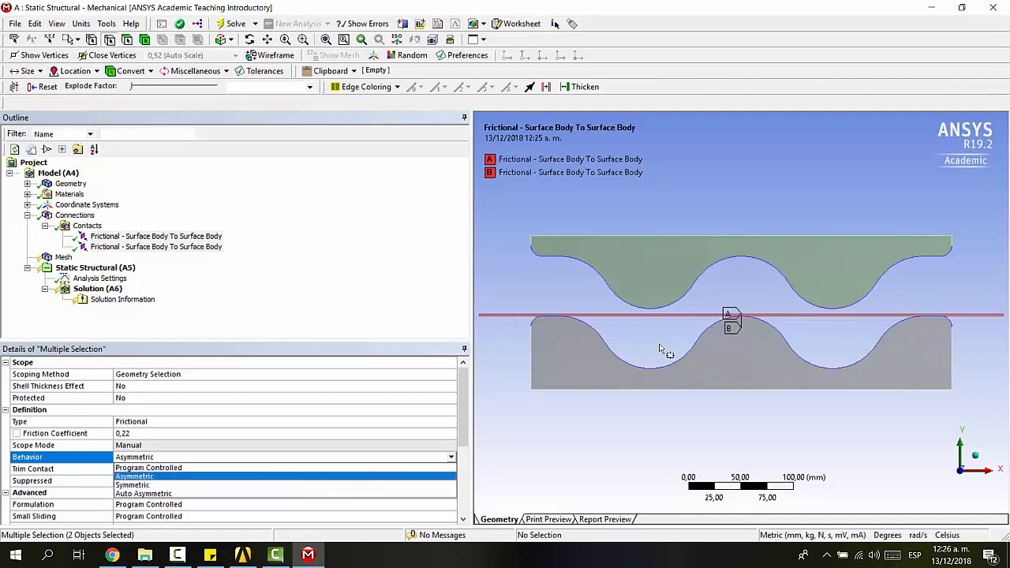
click(292, 477)
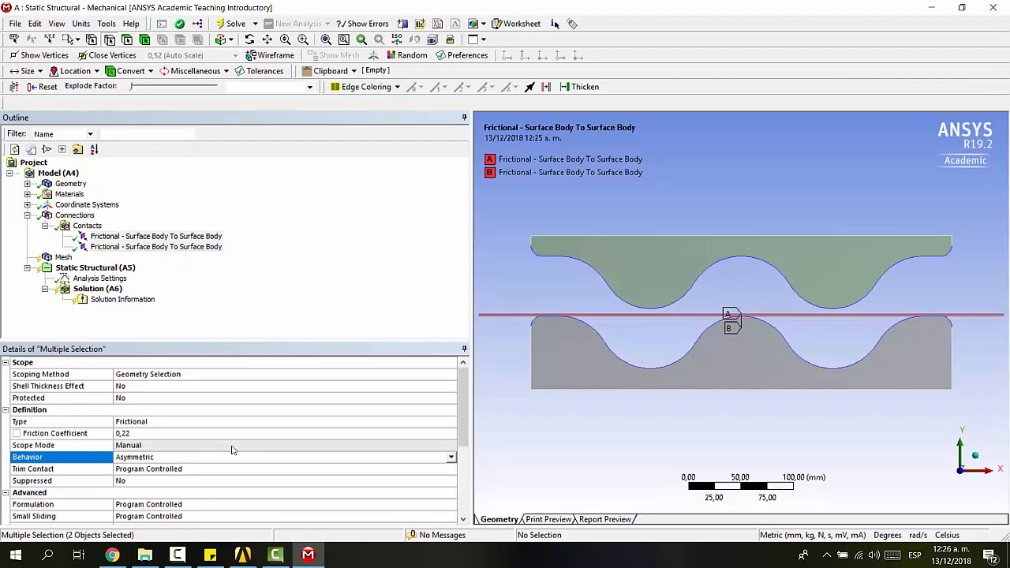
- Set the formulation of both frictional contacts to Augmented Lagrange
scroll(255, 437, down, 4)
scroll(256, 437, up, 4)
scroll(213, 451, down, 1)
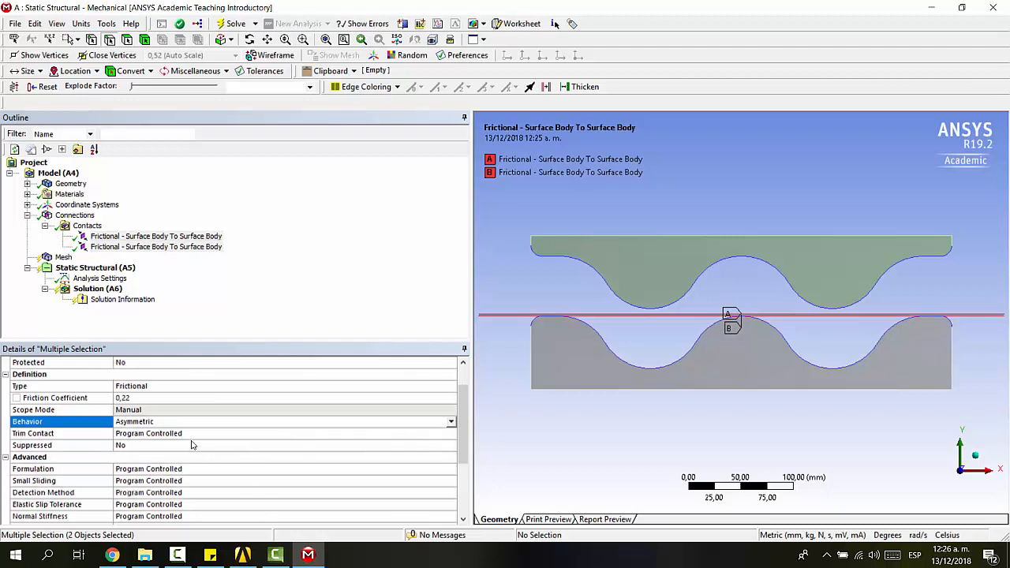
scroll(158, 462, down, 1)
click(149, 434)
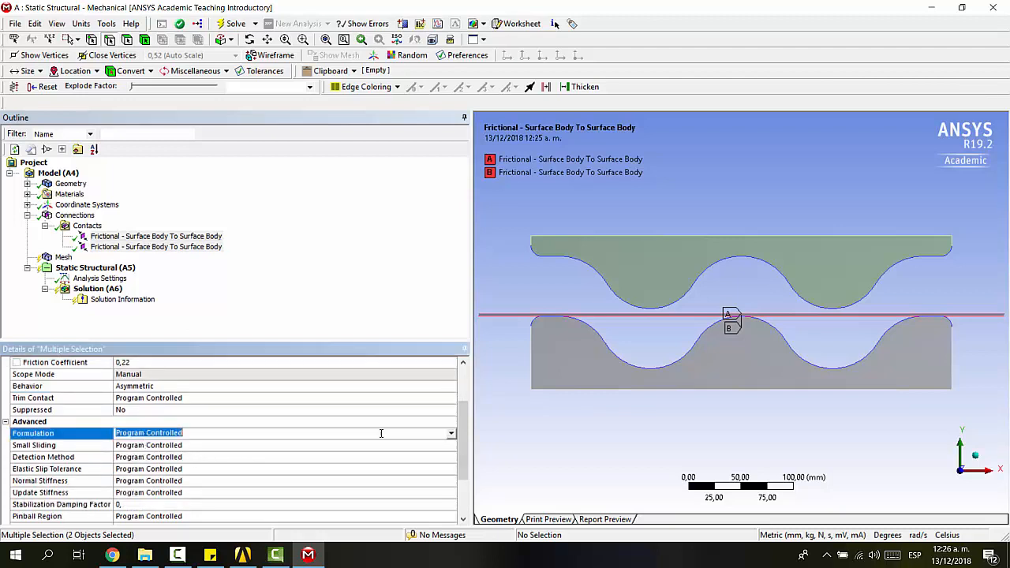
click(451, 434)
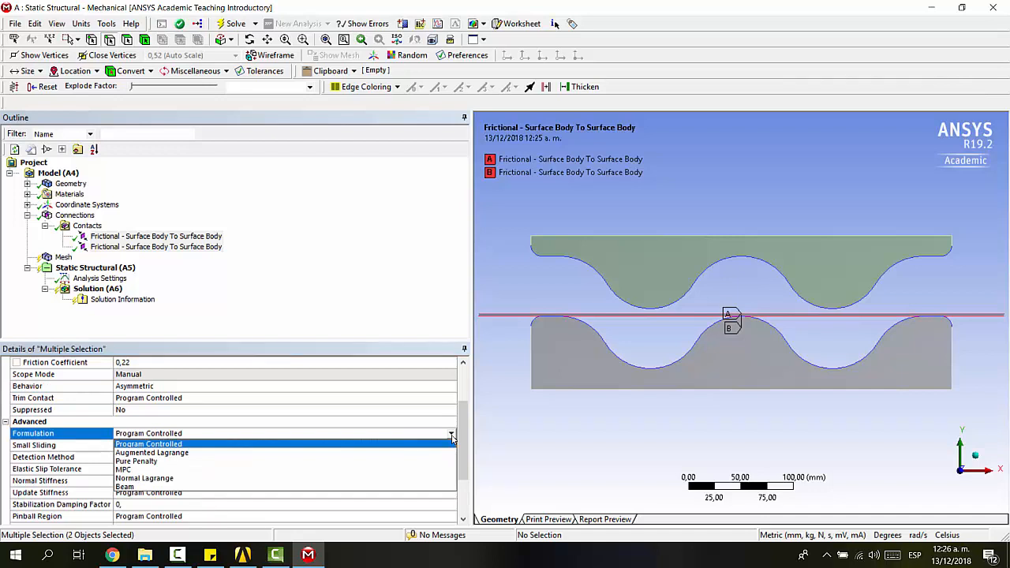
click(387, 452)
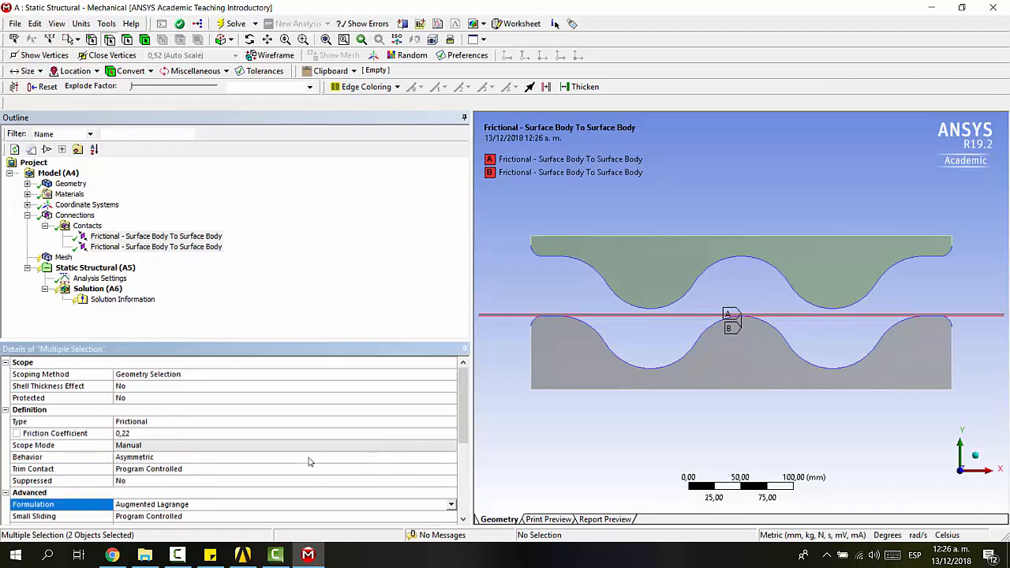
- Set the interface treatment of both frictional contacts to Adjust to Touch
scroll(348, 426, down, 3)
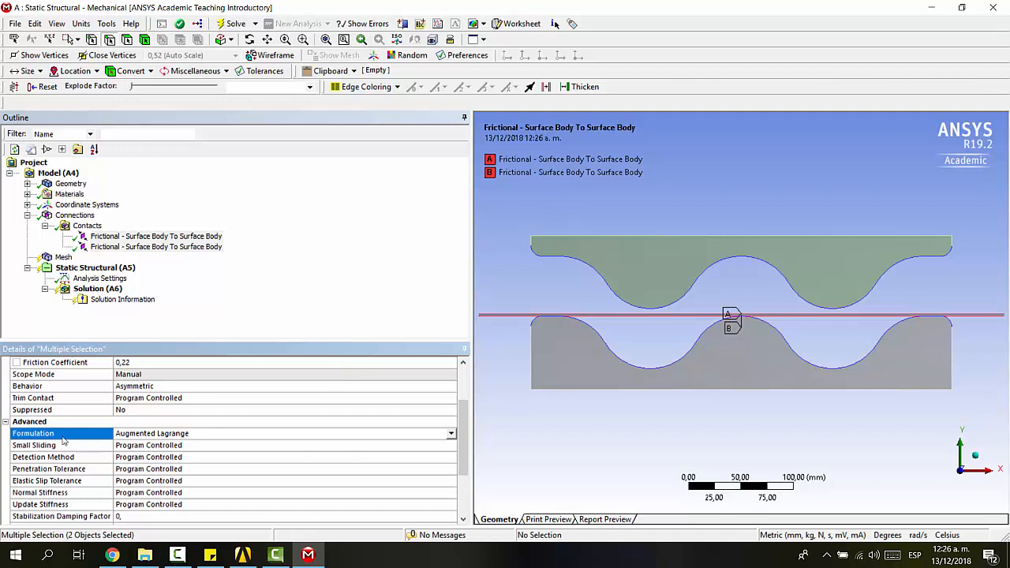
scroll(133, 454, down, 1)
scroll(133, 466, down, 1)
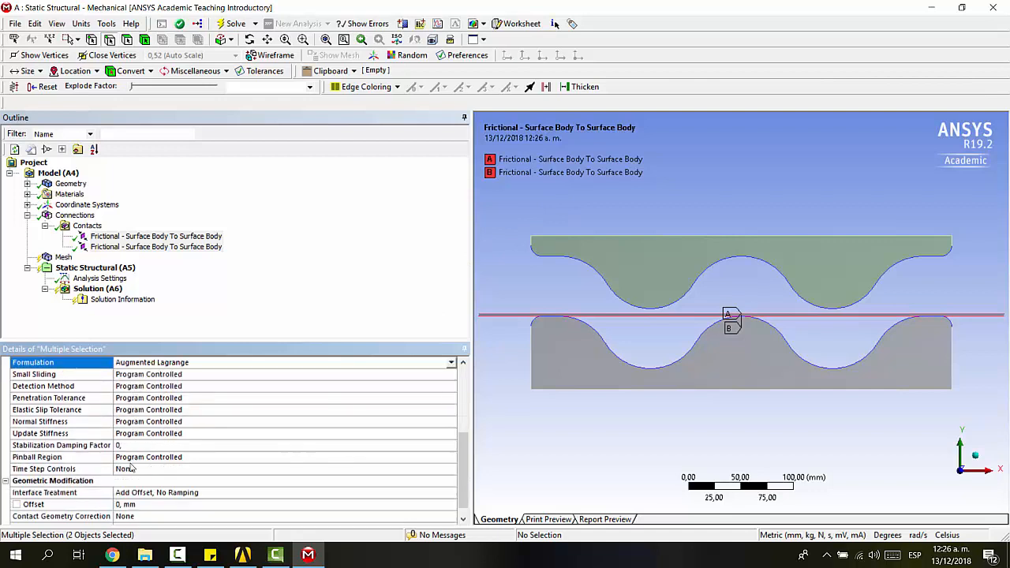
click(184, 496)
scroll(337, 466, down, 1)
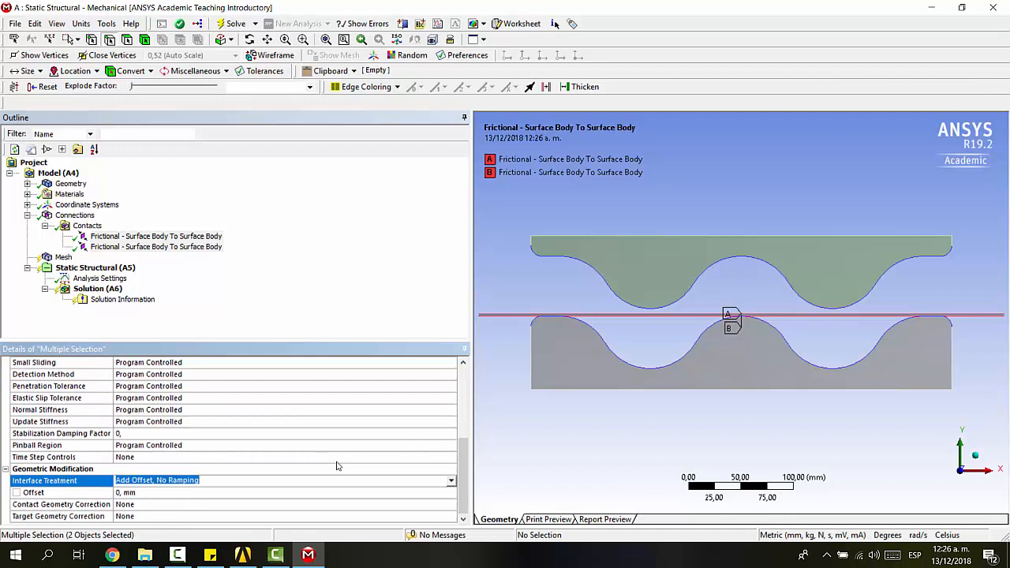
click(451, 482)
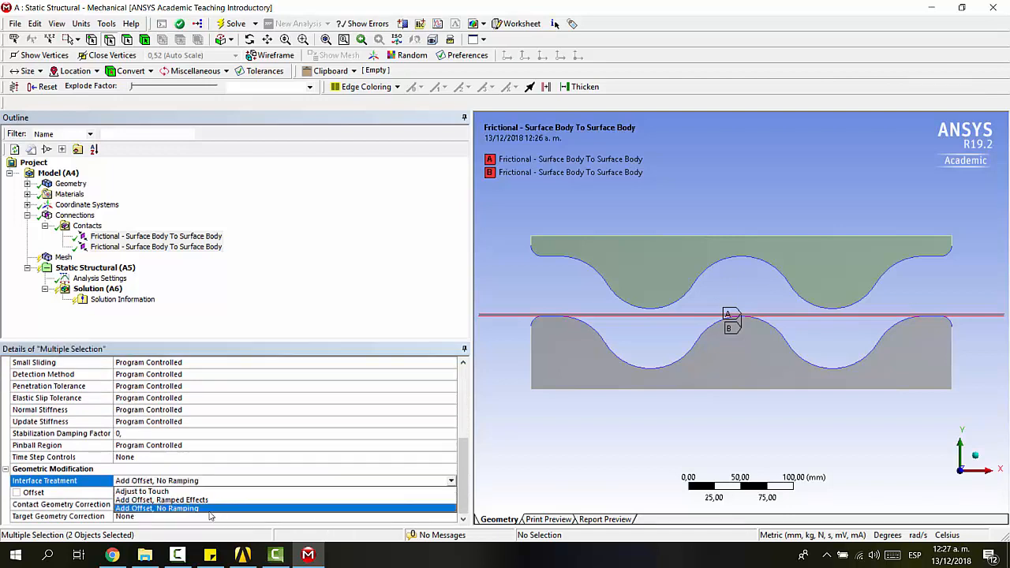
click(157, 492)
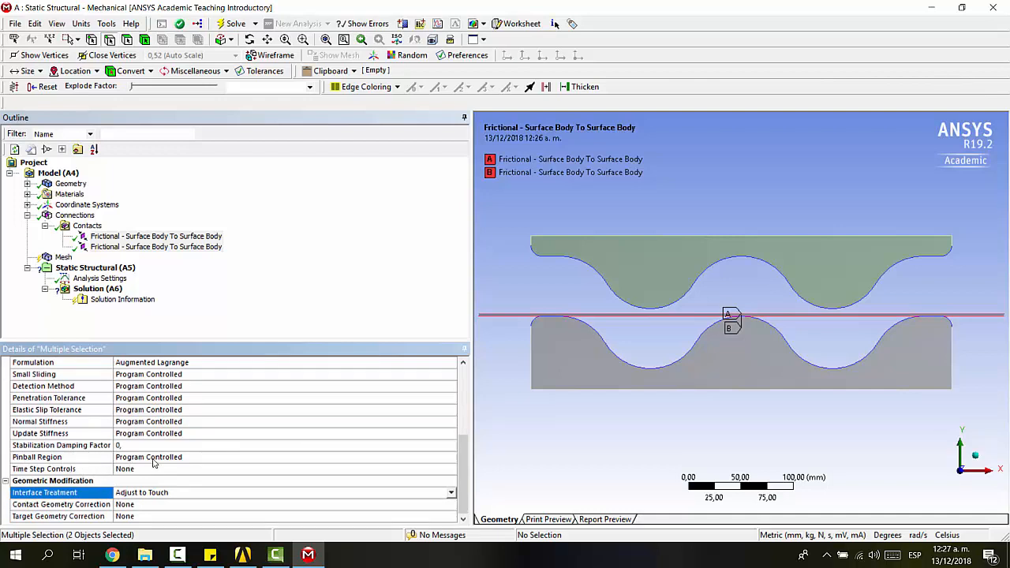
- Define the pinball region of both frictional contacts by radius, with a value of 0,5 mm
click(66, 457)
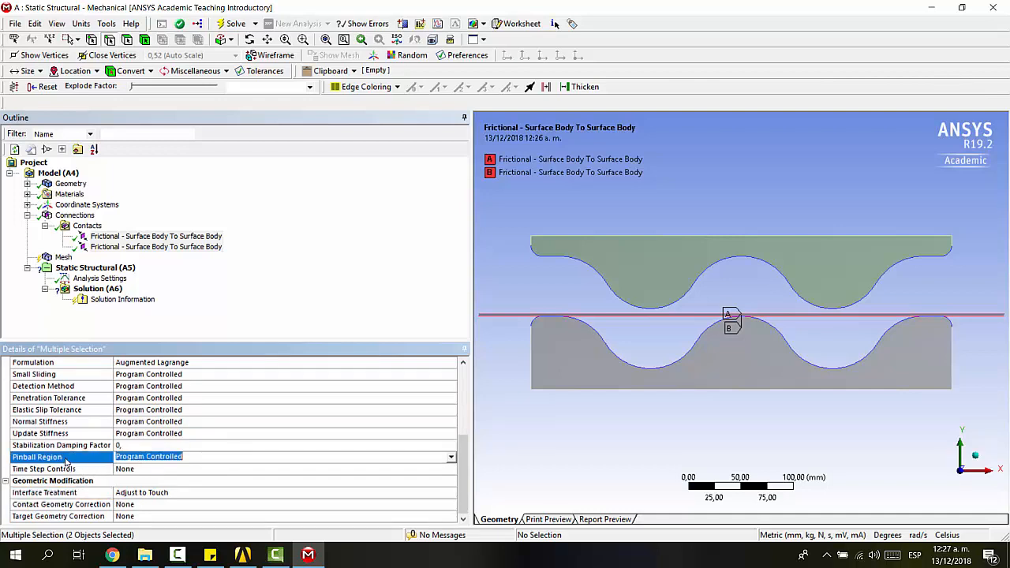
click(451, 457)
click(404, 479)
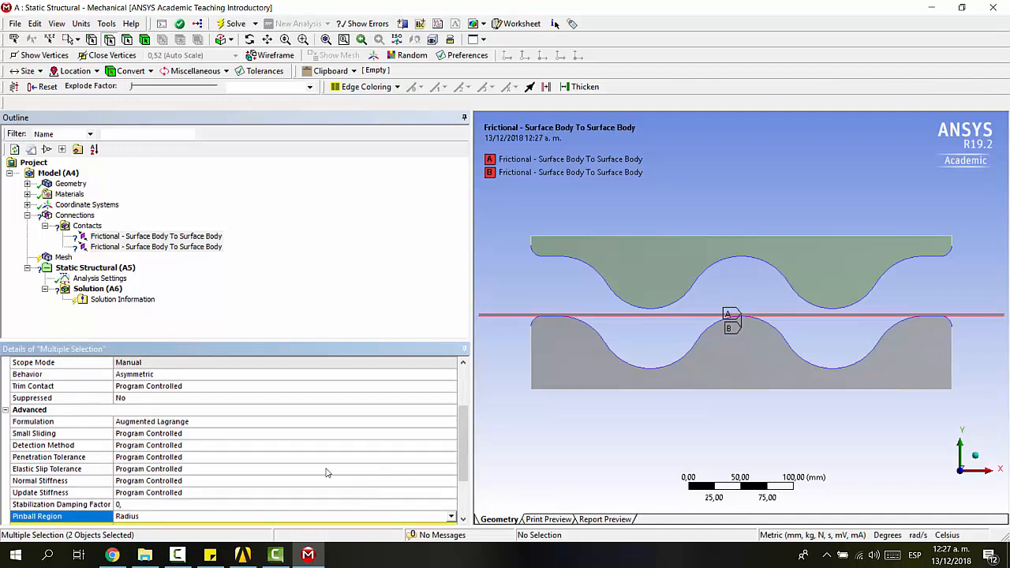
scroll(325, 473, down, 2)
click(244, 455)
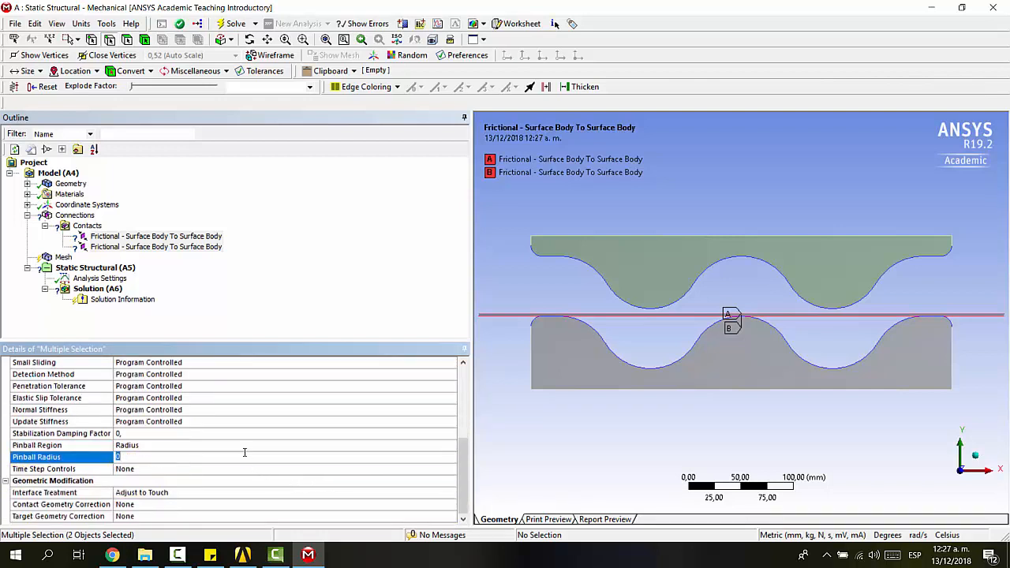
text(0,)
key(Return)
- Examine the size of both contacts' pinball spheres relative to the sheet's thickness and the lower die's central crest
scroll(727, 315, up, 2)
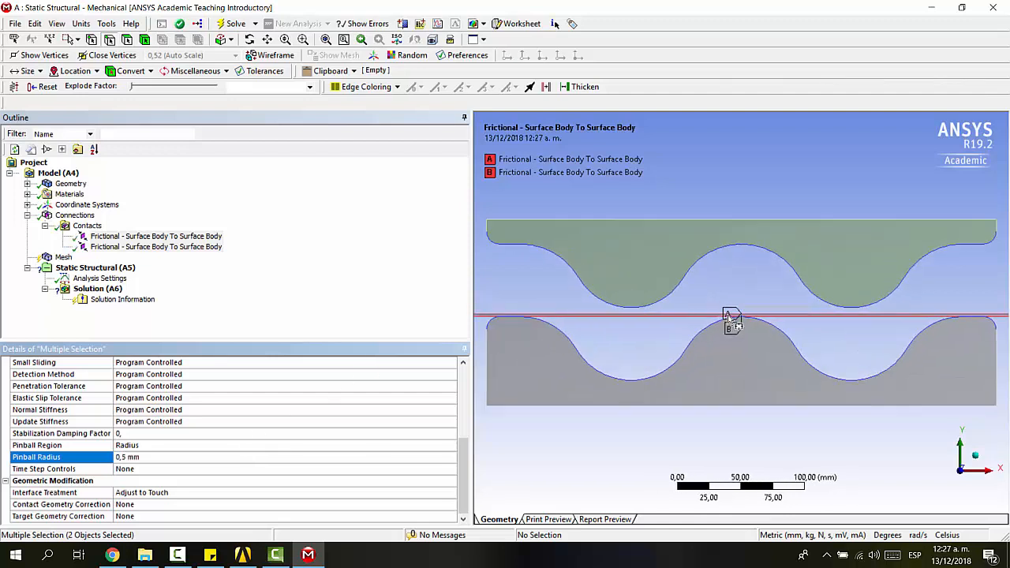
scroll(732, 322, up, 10)
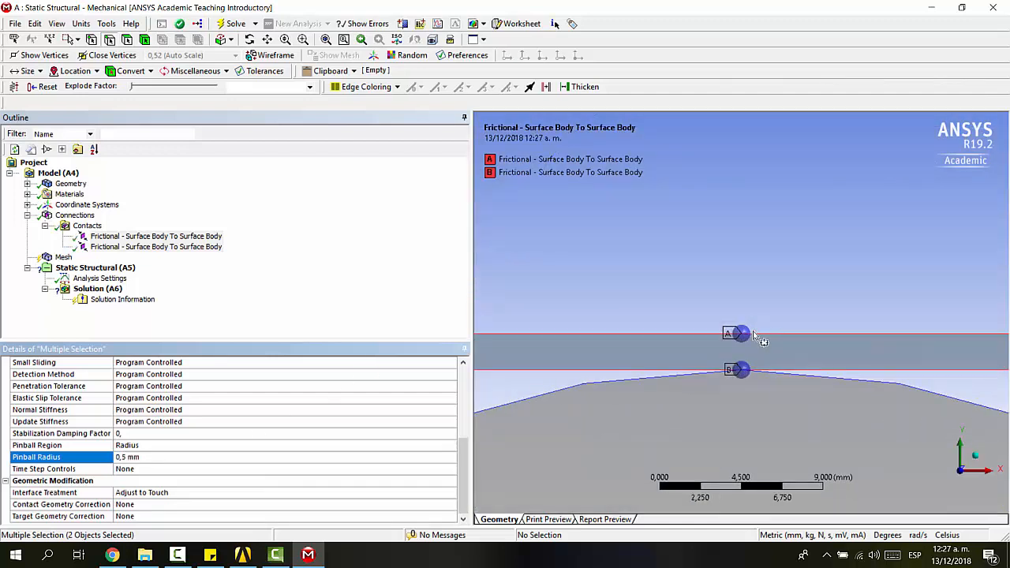
scroll(757, 336, down, 1)
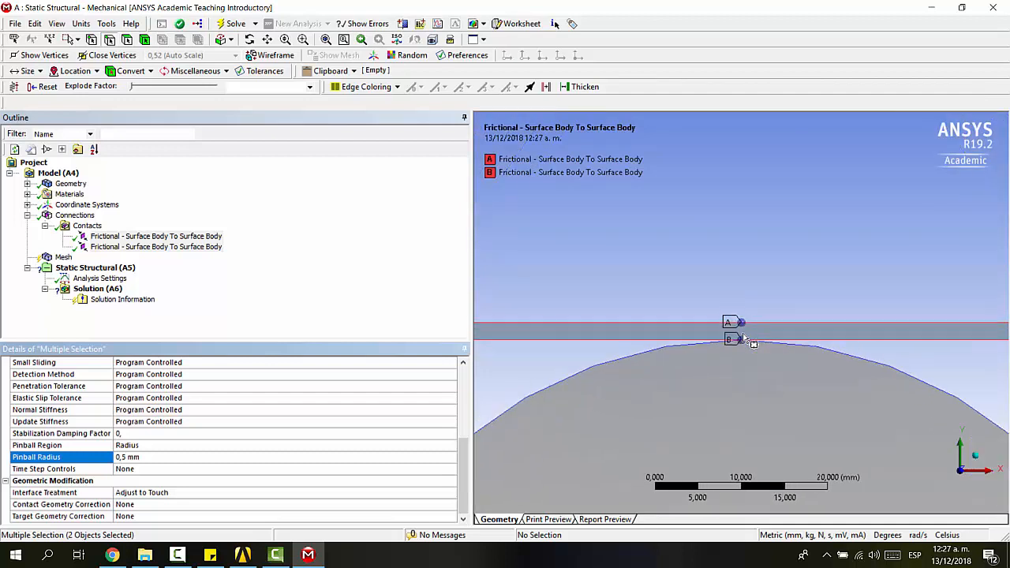
scroll(743, 336, up, 3)
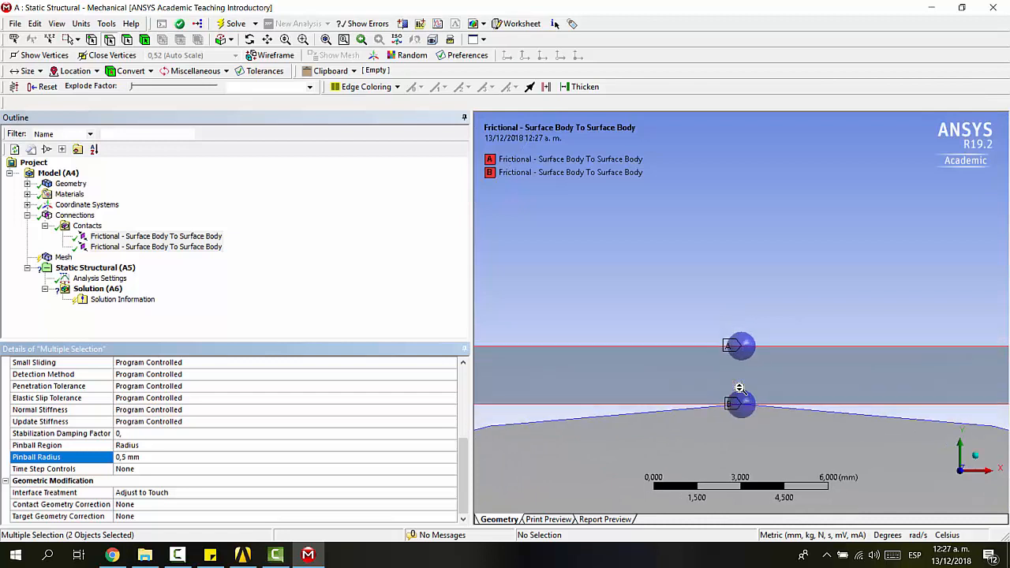
scroll(743, 336, up, 15)
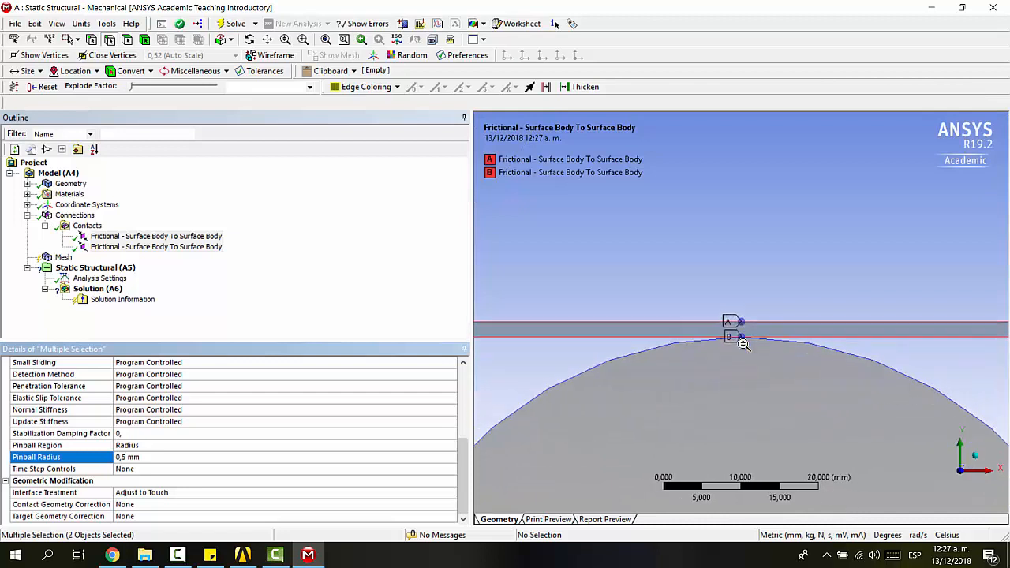
scroll(754, 315, up, 2)
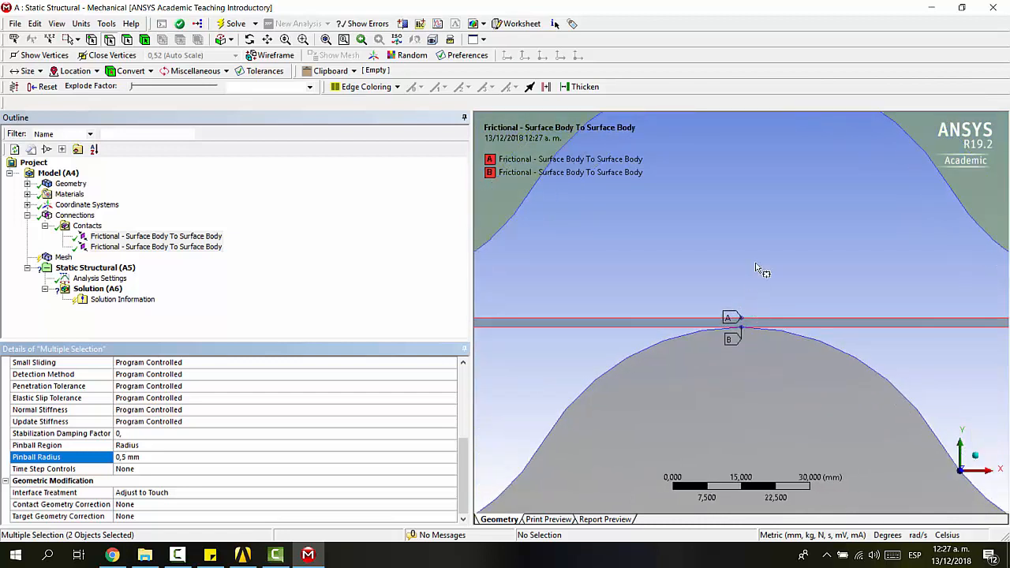
- Inspect the gap beneath the upper die and compare both 0,5 mm pinball spheres with the sheet's thickness up close
ctrl+middle_drag(765, 265, 745, 362)
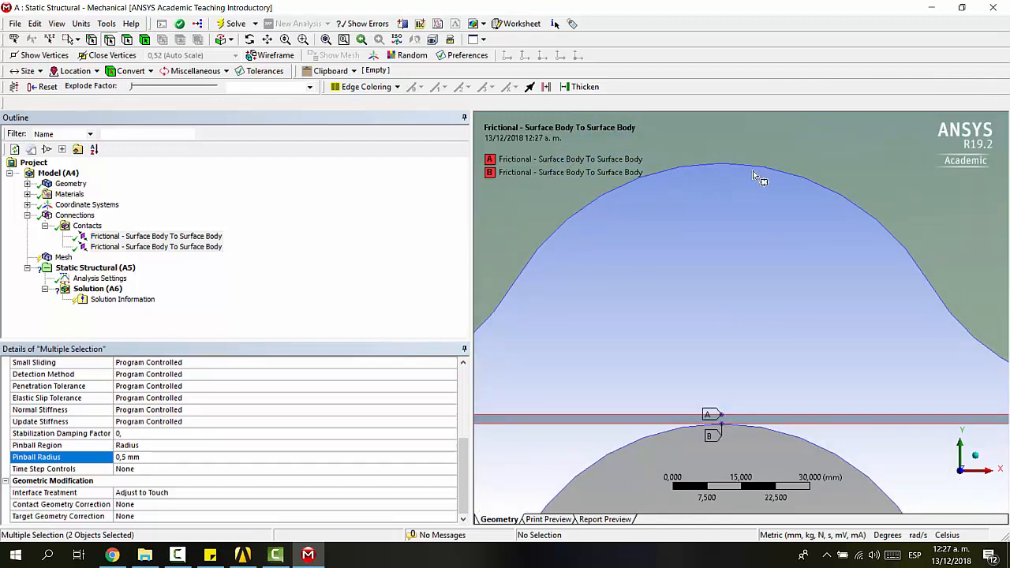
scroll(712, 398, up, 3)
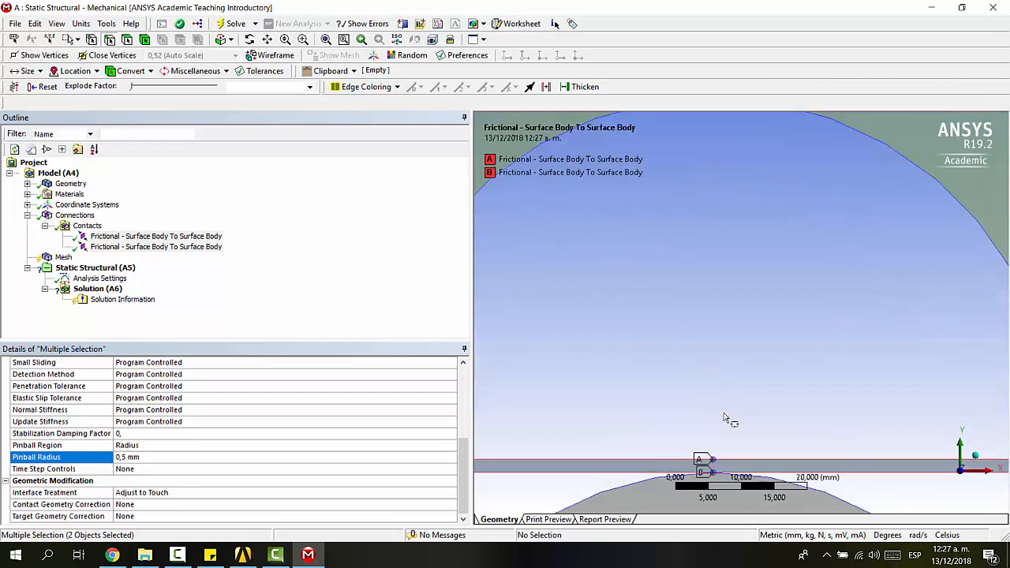
ctrl+middle_drag(733, 420, 743, 252)
scroll(726, 368, up, 2)
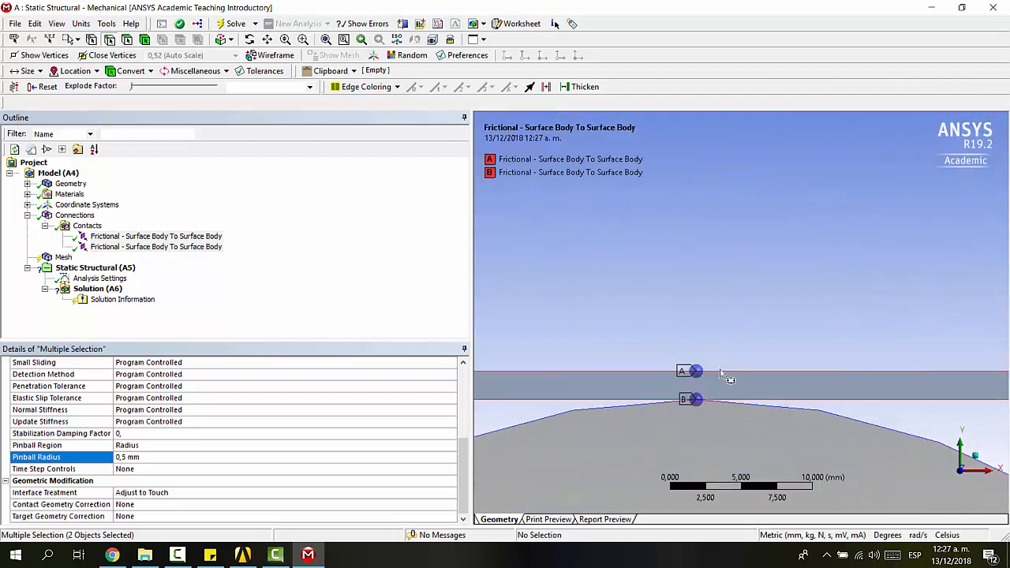
ctrl+middle_drag(724, 349, 728, 292)
scroll(721, 343, up, 2)
ctrl+middle_drag(718, 337, 738, 295)
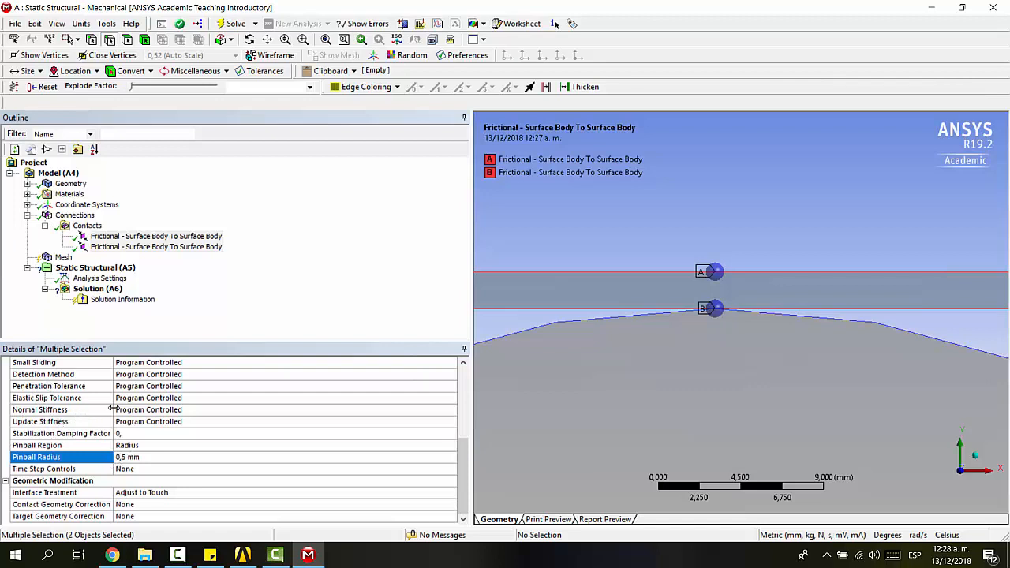
- Define the normal stiffness of both frictional contacts by Factor and lower the normal stiffness factor
click(172, 411)
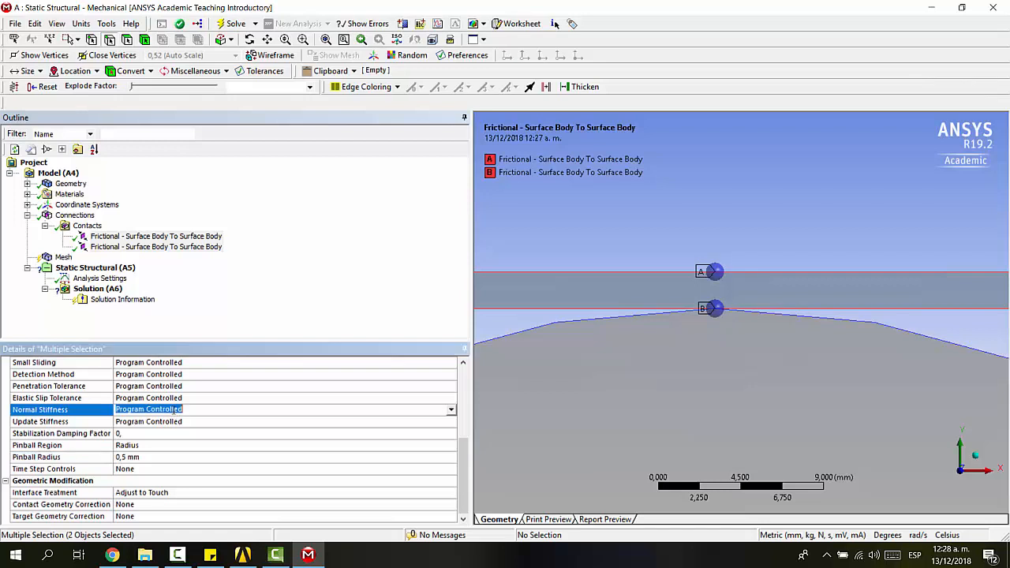
click(451, 410)
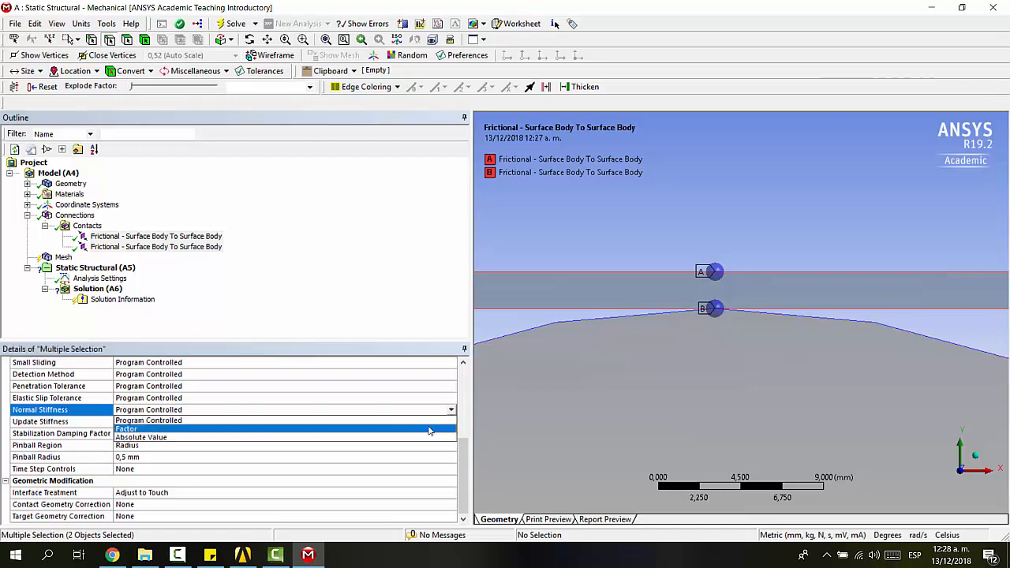
click(429, 431)
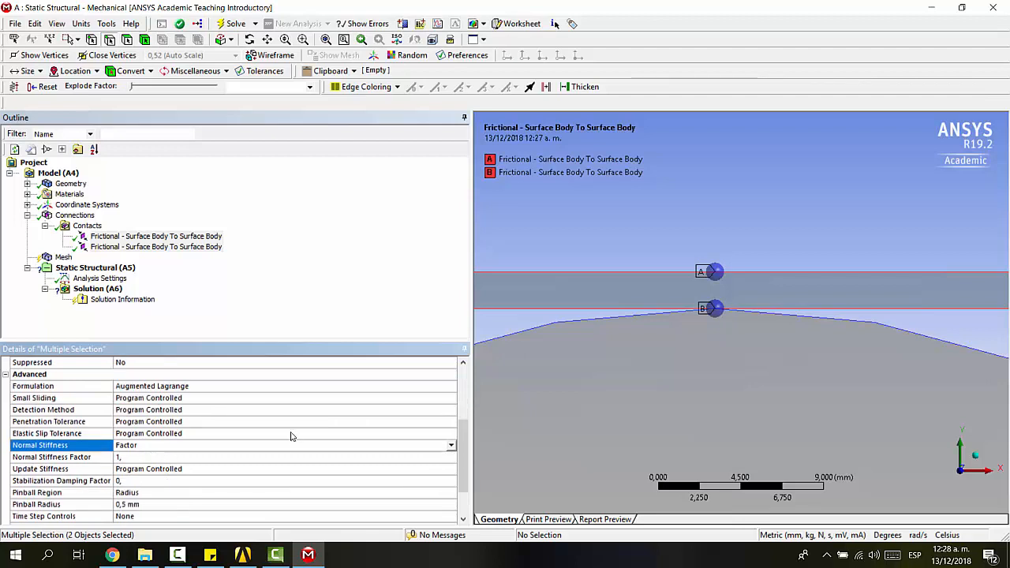
click(176, 456)
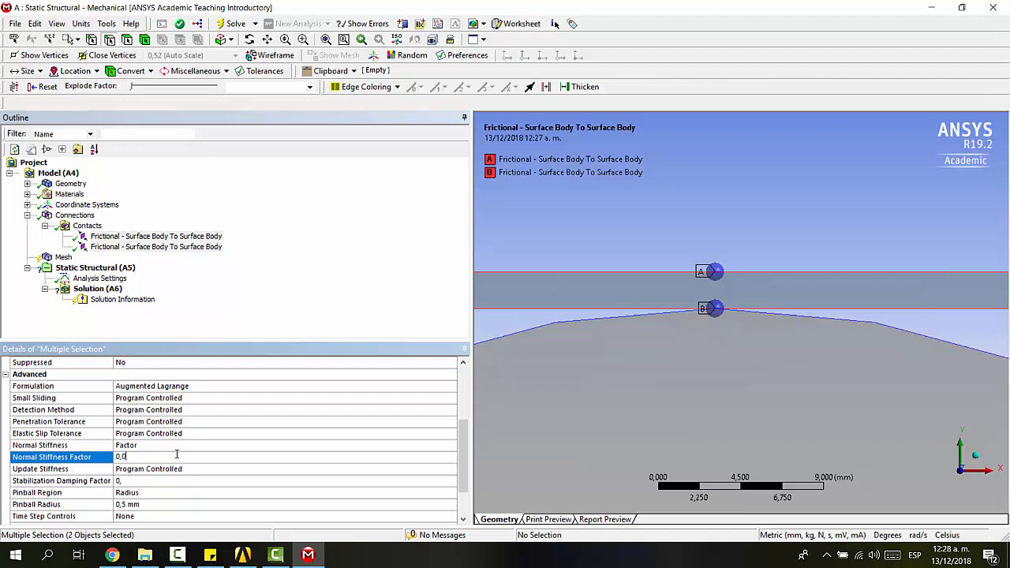
key(Return)
- Review each frictional contact individually and the settings of the contact group
click(127, 237)
click(127, 246)
click(118, 236)
click(87, 226)
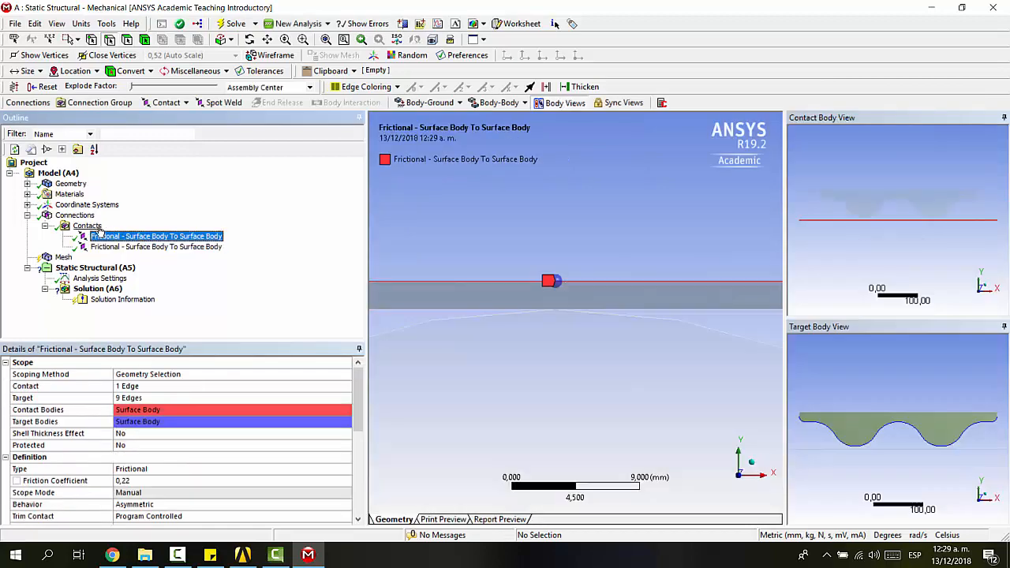
scroll(232, 399, down, 1)
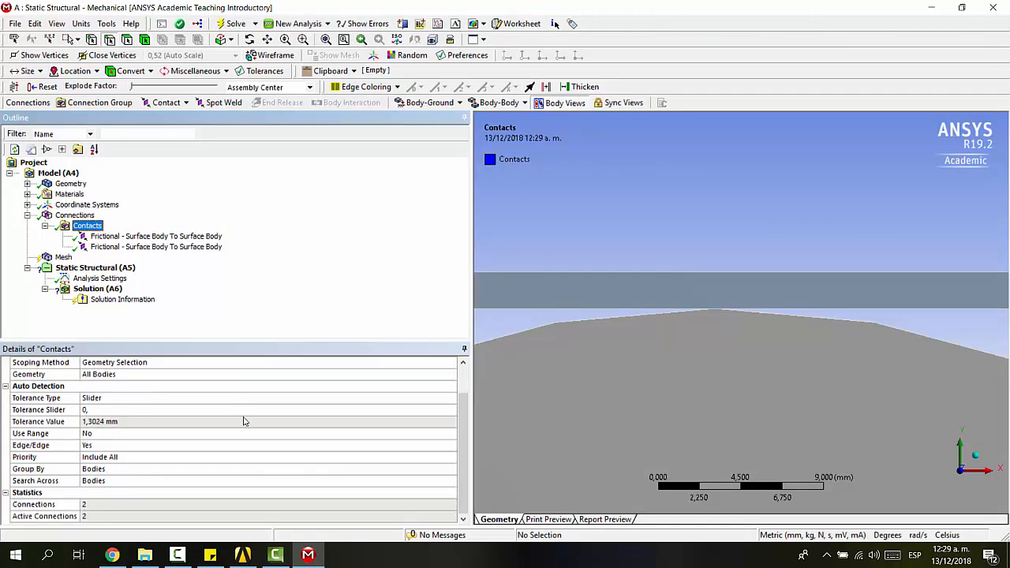
scroll(239, 418, up, 1)
scroll(708, 243, down, 5)
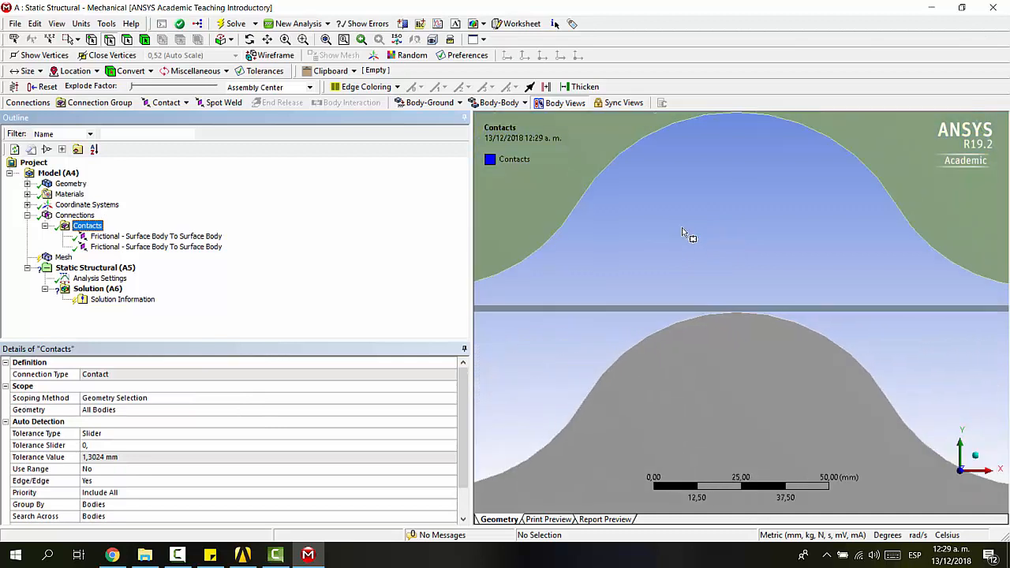
- Add a mesh sizing control scoped to the thin sheet body between the two dies
click(63, 258)
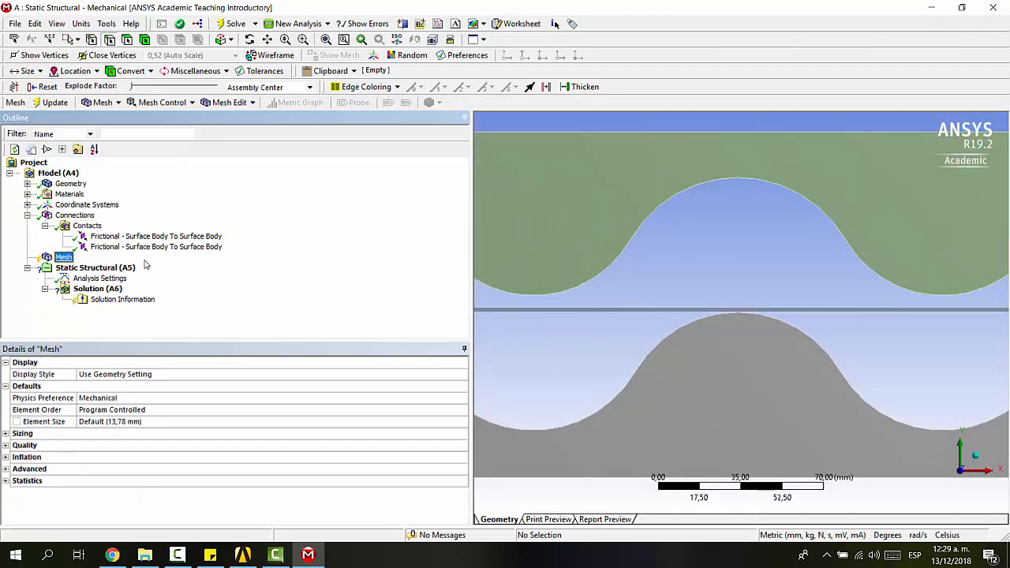
scroll(638, 265, down, 3)
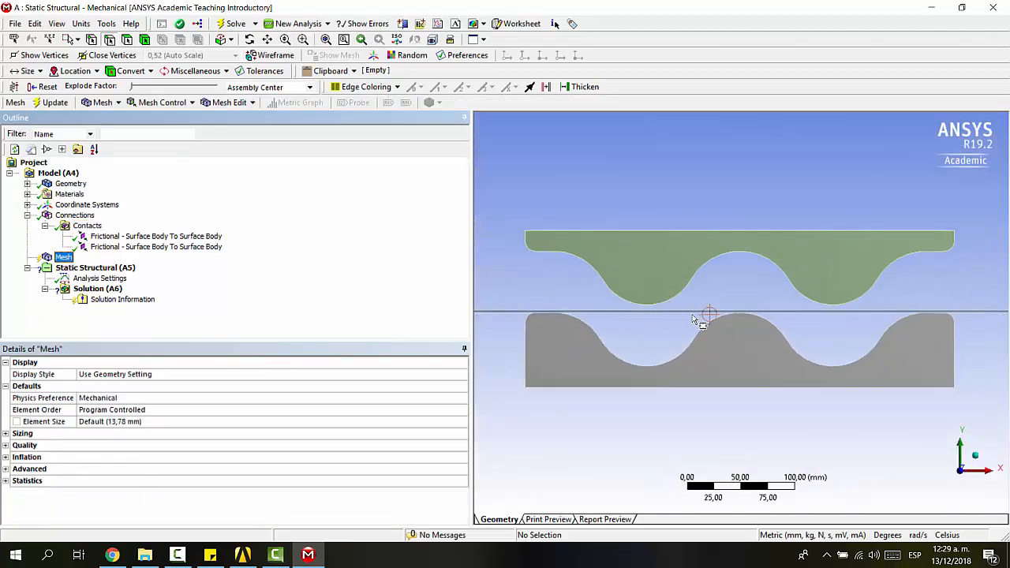
scroll(722, 324, down, 1)
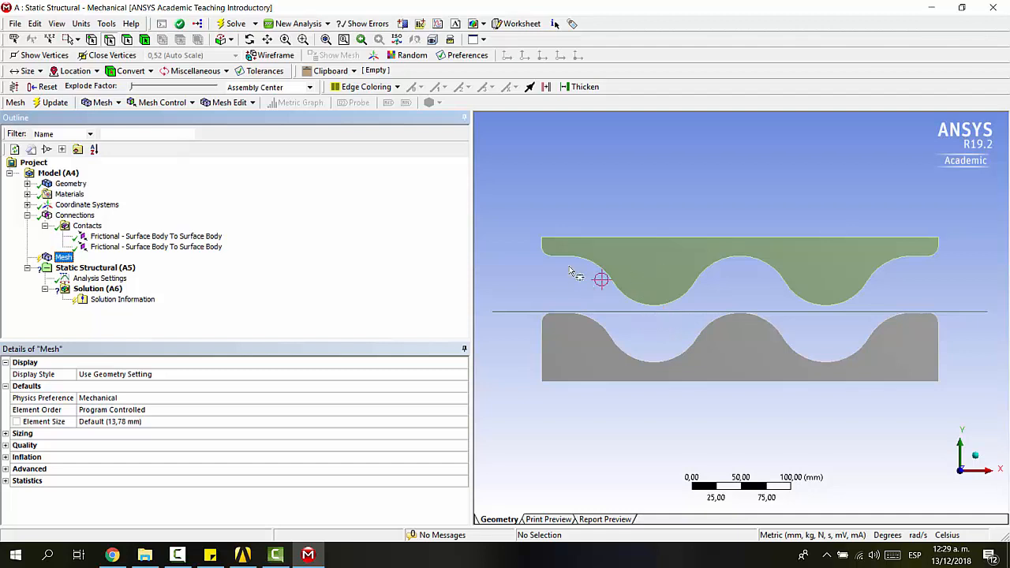
click(160, 104)
click(150, 148)
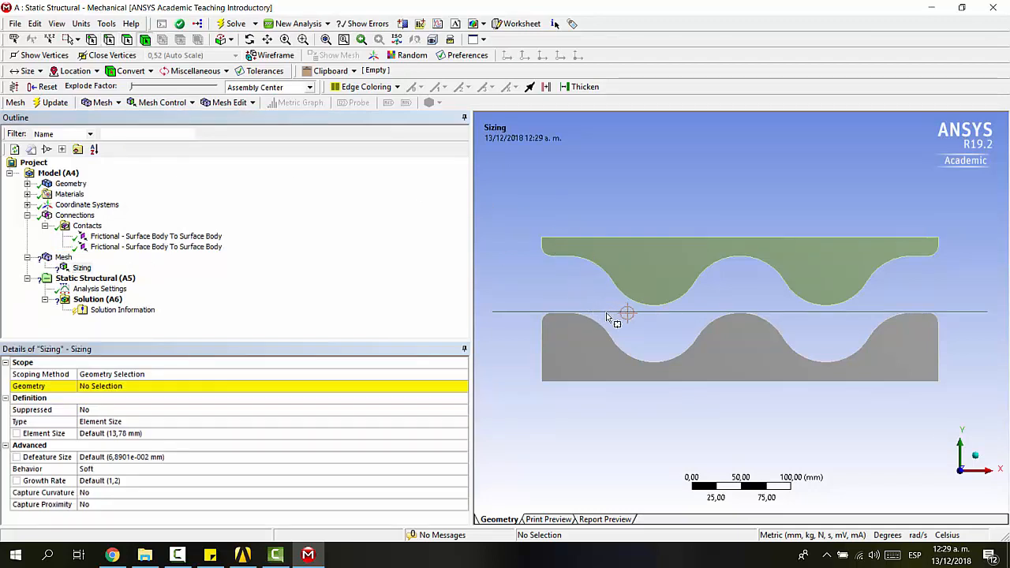
scroll(607, 316, down, 1)
scroll(607, 316, up, 3)
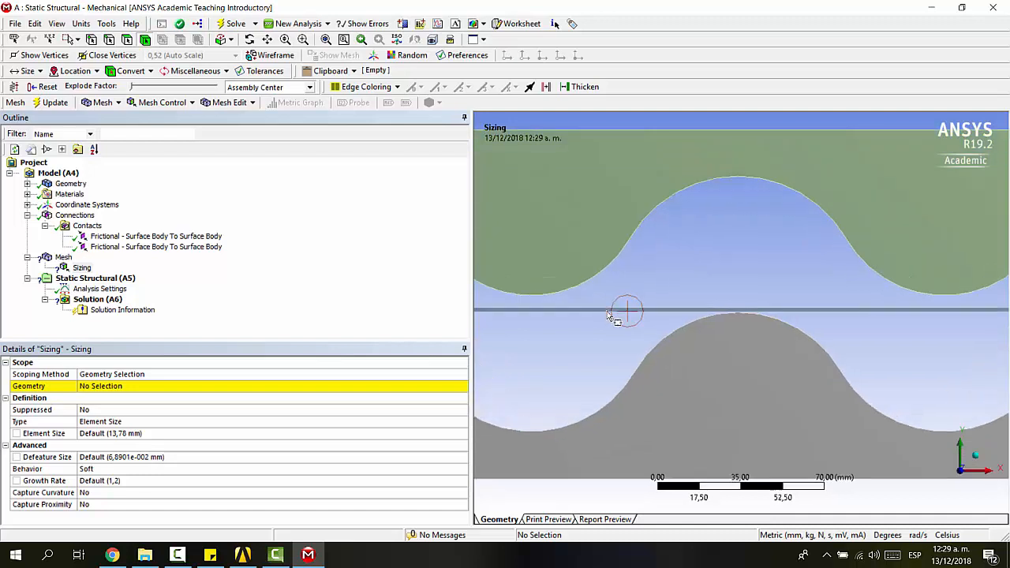
scroll(608, 315, down, 2)
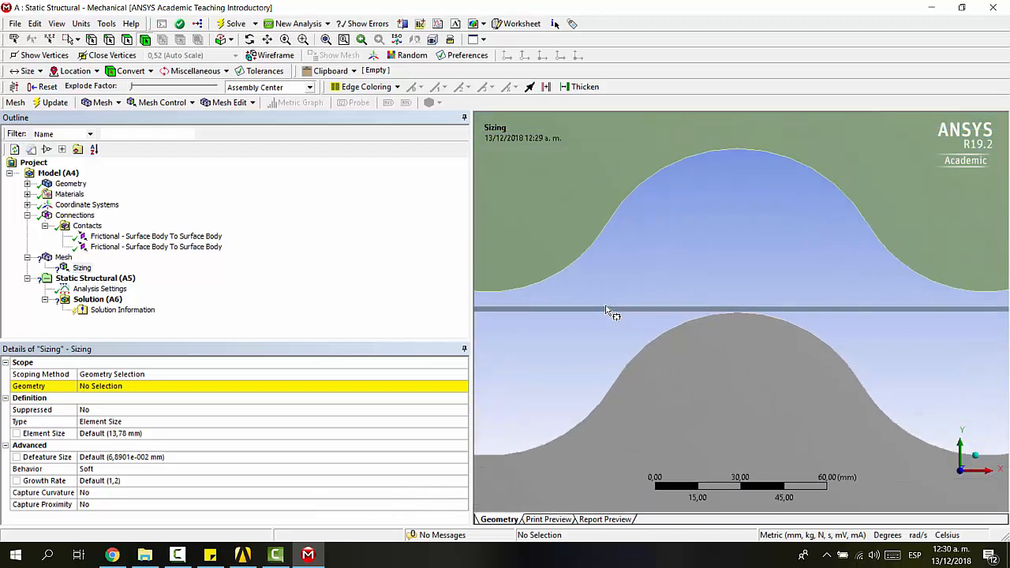
click(77, 39)
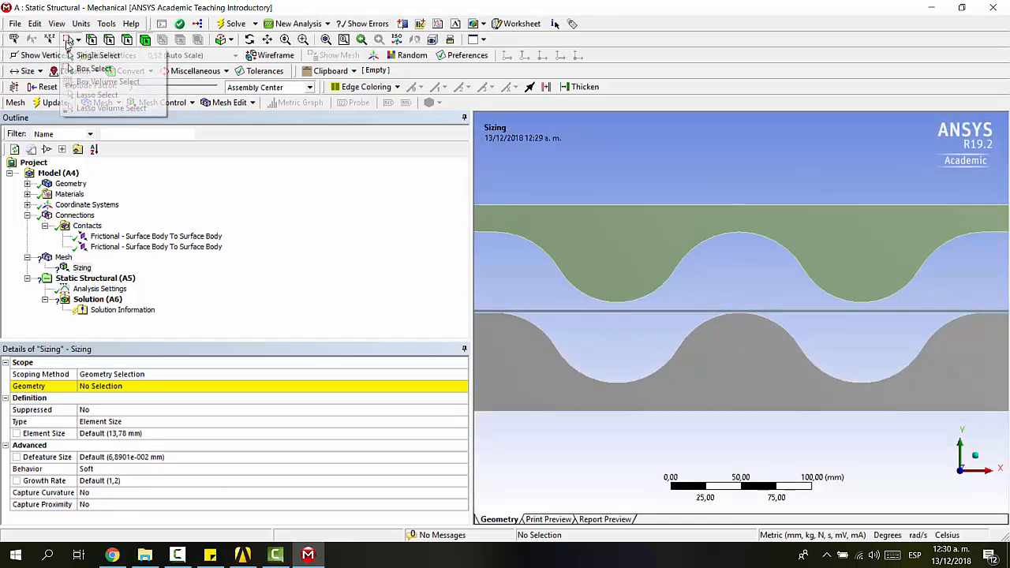
click(93, 55)
click(669, 315)
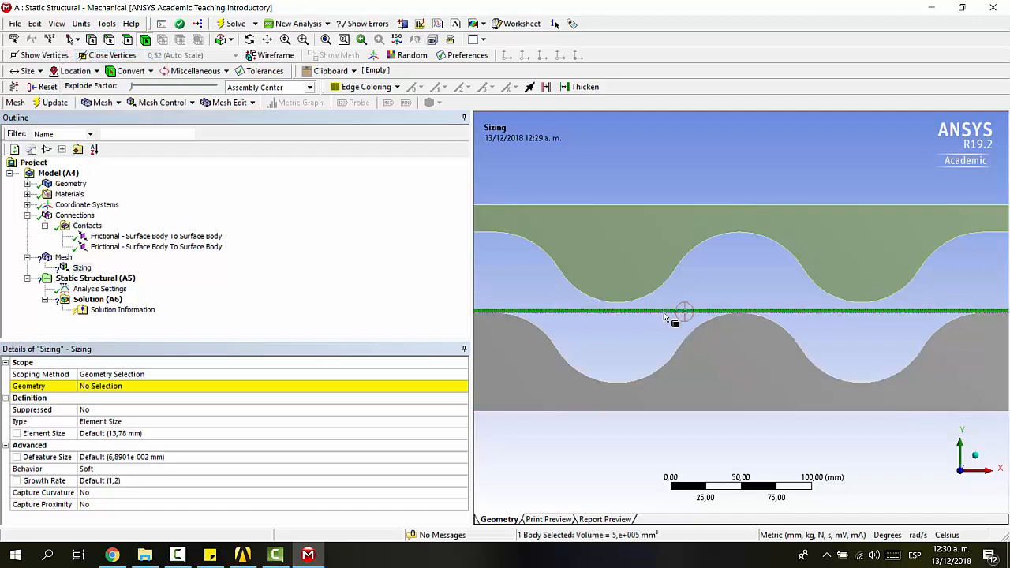
click(118, 382)
click(137, 390)
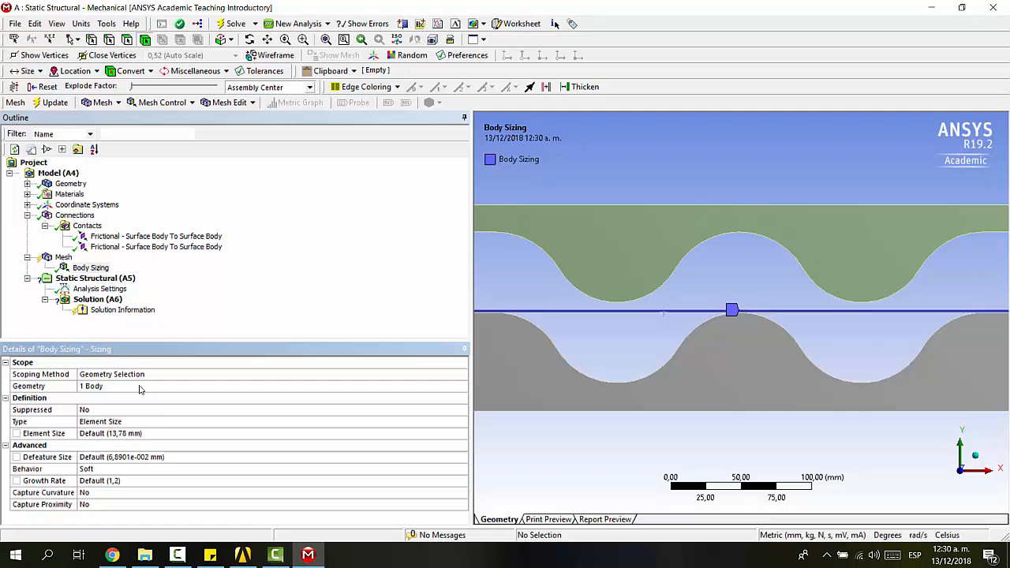
- Set the sheet's body sizing to an element size of 1 mm with Hard behavior
click(102, 433)
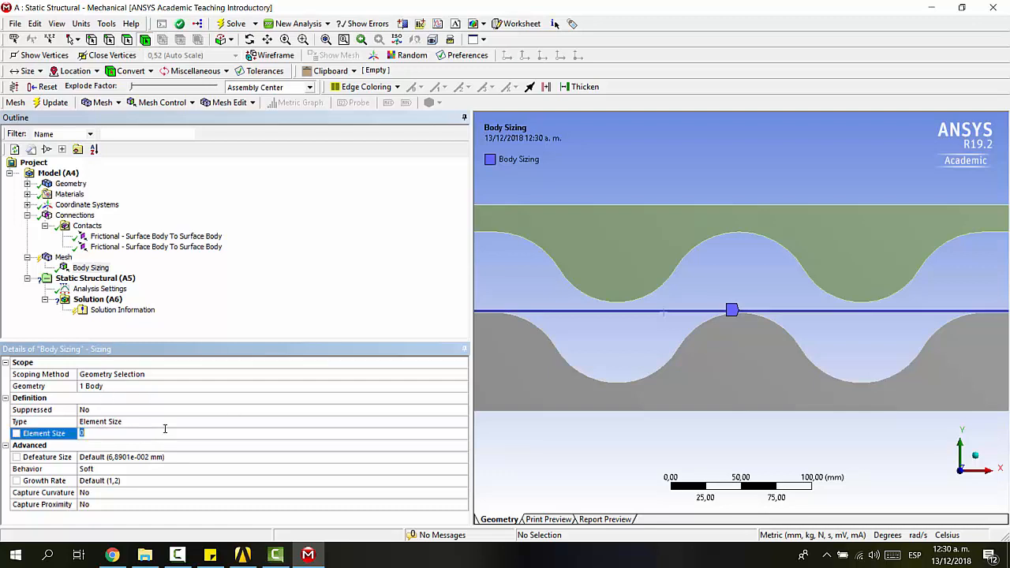
text(1)
key(Return)
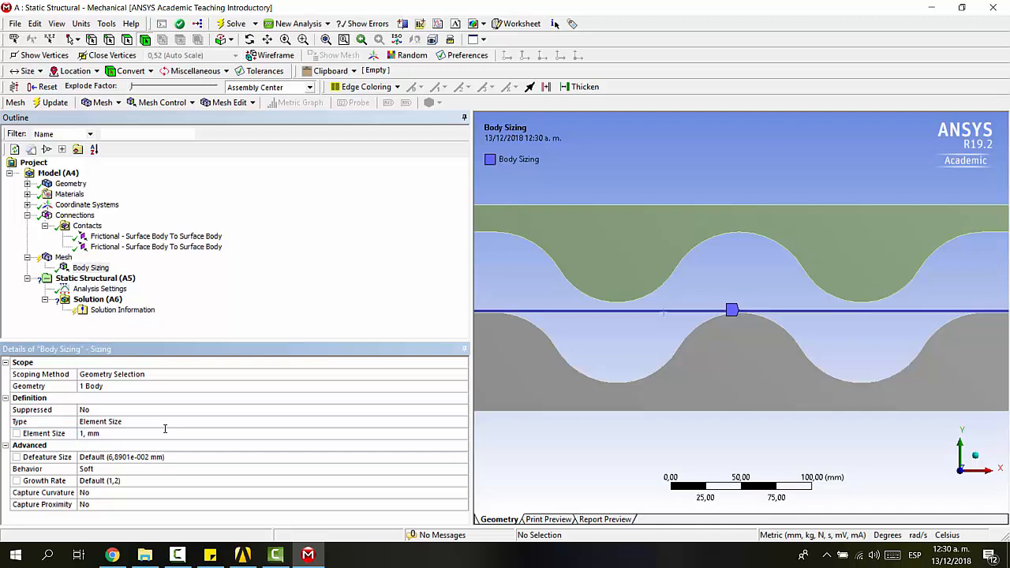
click(305, 470)
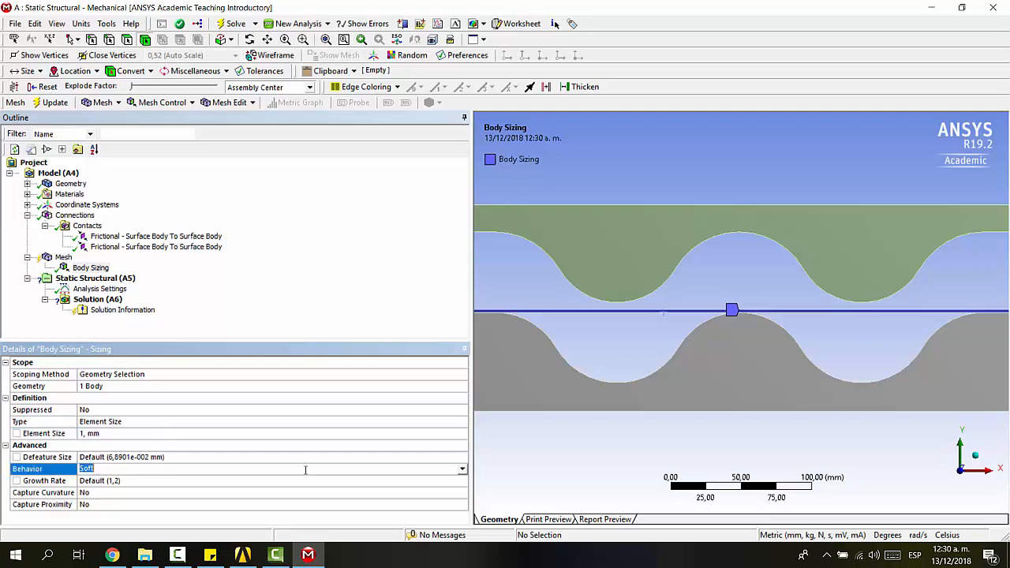
click(461, 469)
click(353, 487)
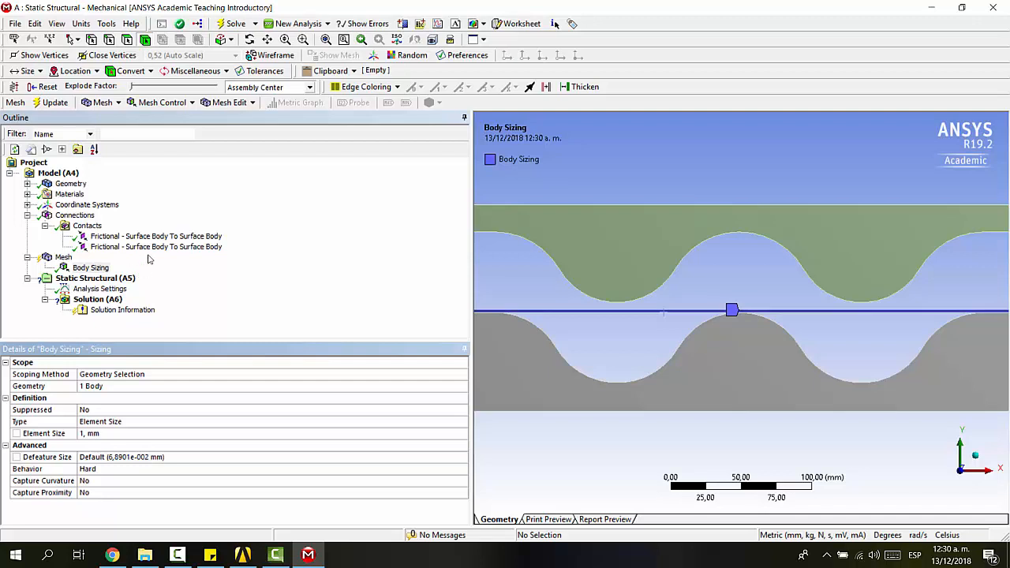
- Add a Face Meshing control on the sheet's face
scroll(663, 329, down, 1)
click(159, 102)
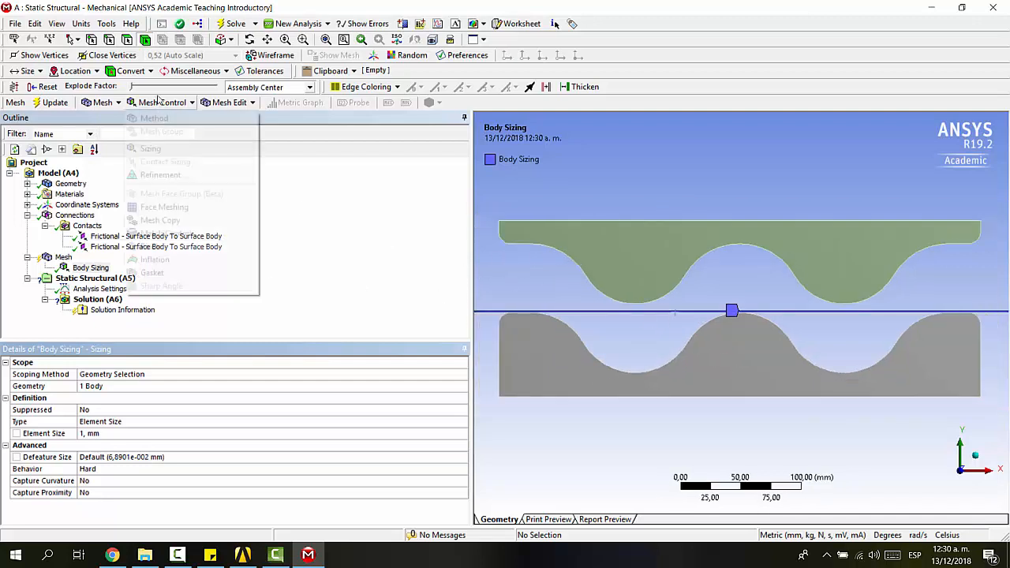
click(165, 207)
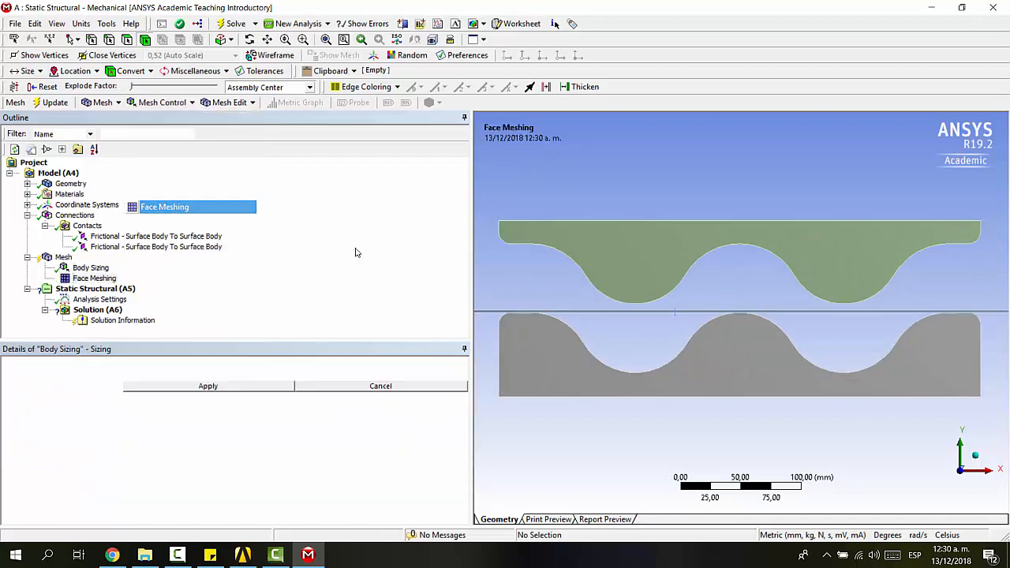
click(654, 316)
click(177, 387)
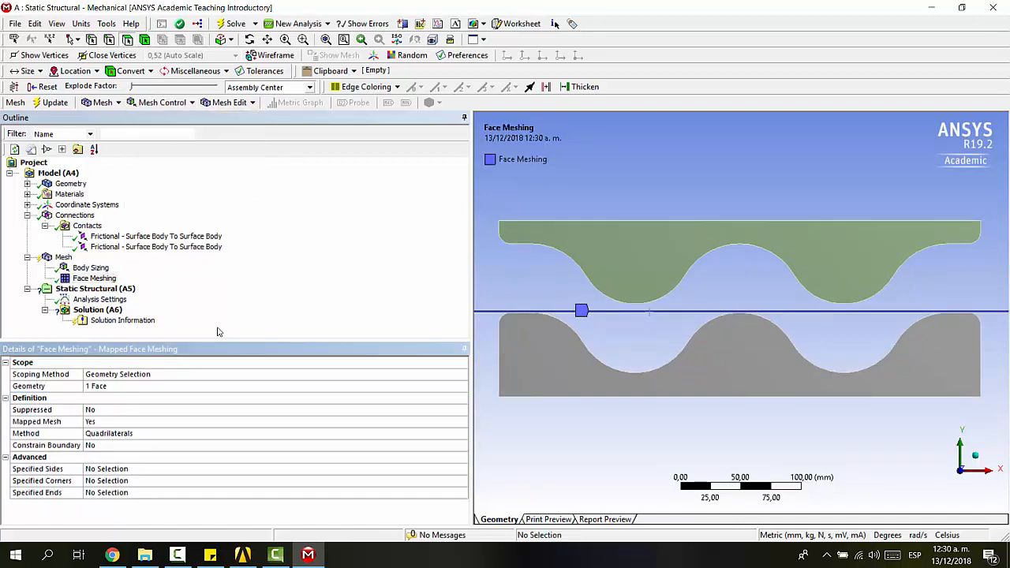
- Generate the mesh and inspect the elements in the sheet and along the contact edges of both dies
click(54, 103)
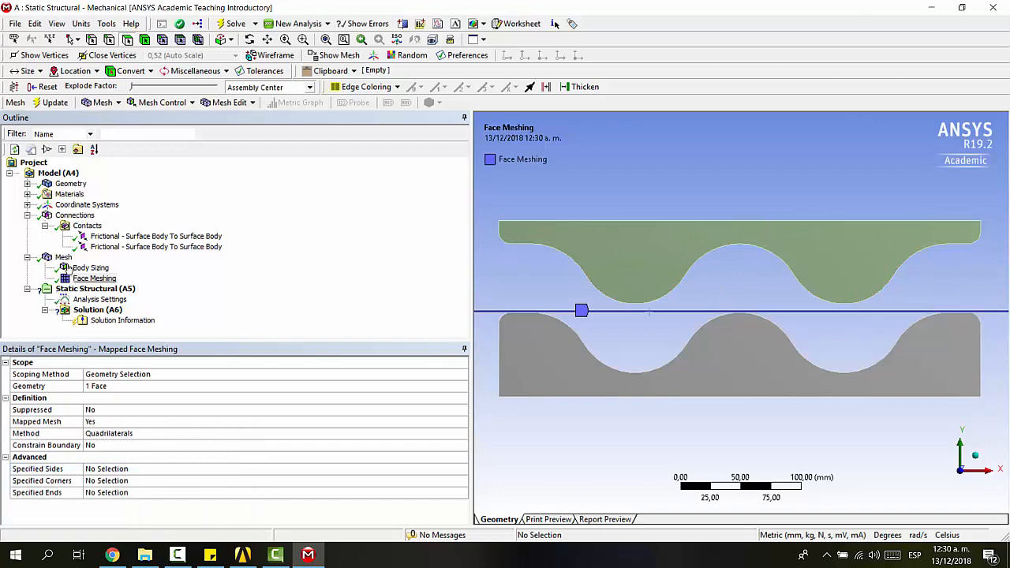
scroll(670, 310, up, 4)
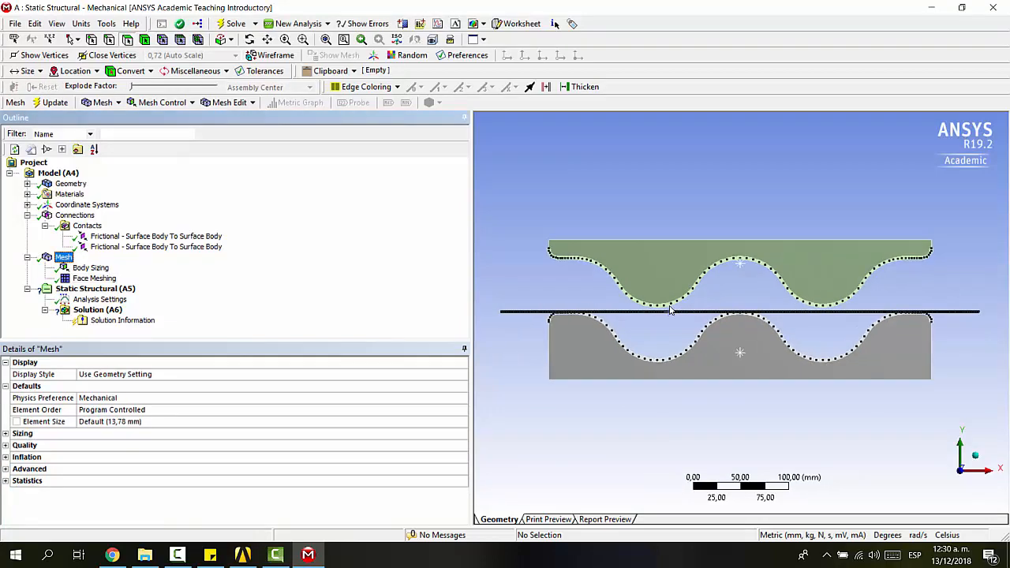
scroll(670, 310, up, 5)
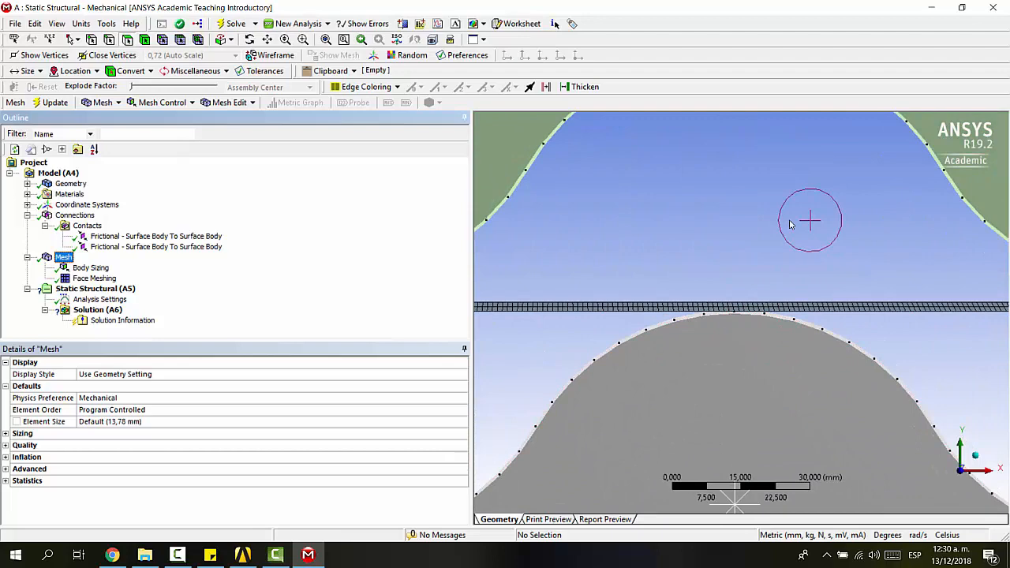
scroll(789, 225, down, 9)
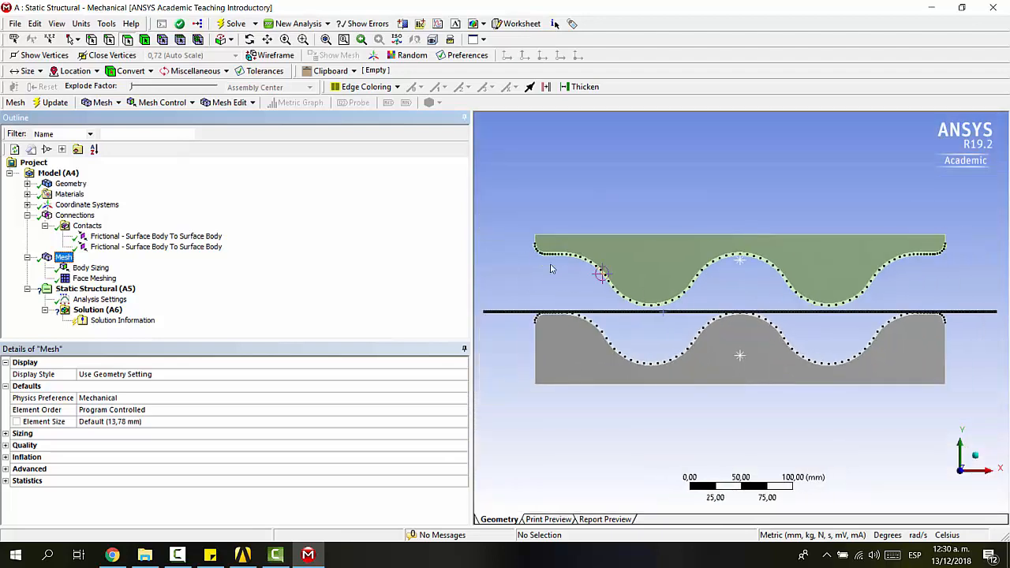
scroll(552, 272, up, 3)
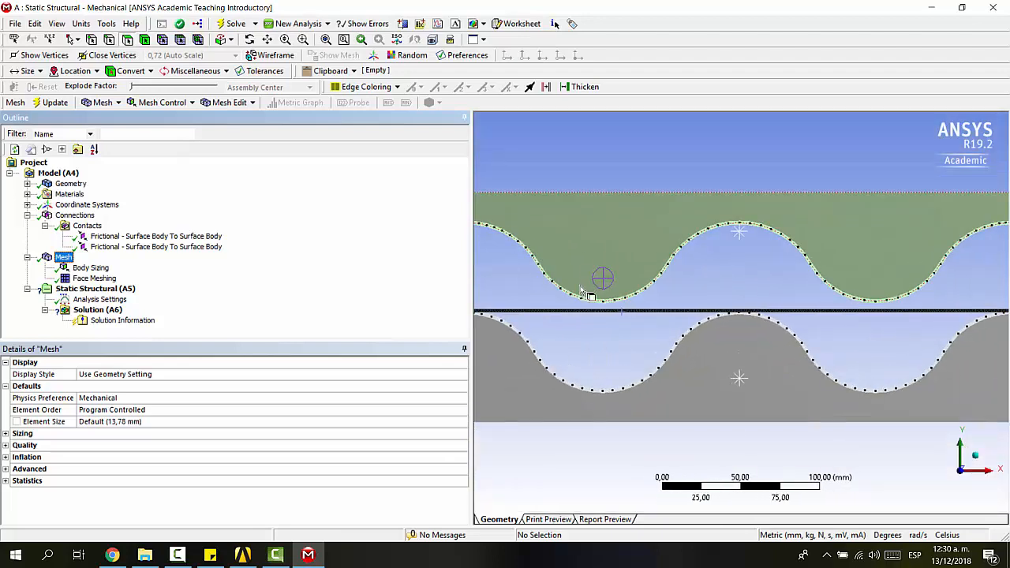
ctrl+middle_drag(518, 278, 671, 304)
ctrl+middle_drag(924, 291, 710, 283)
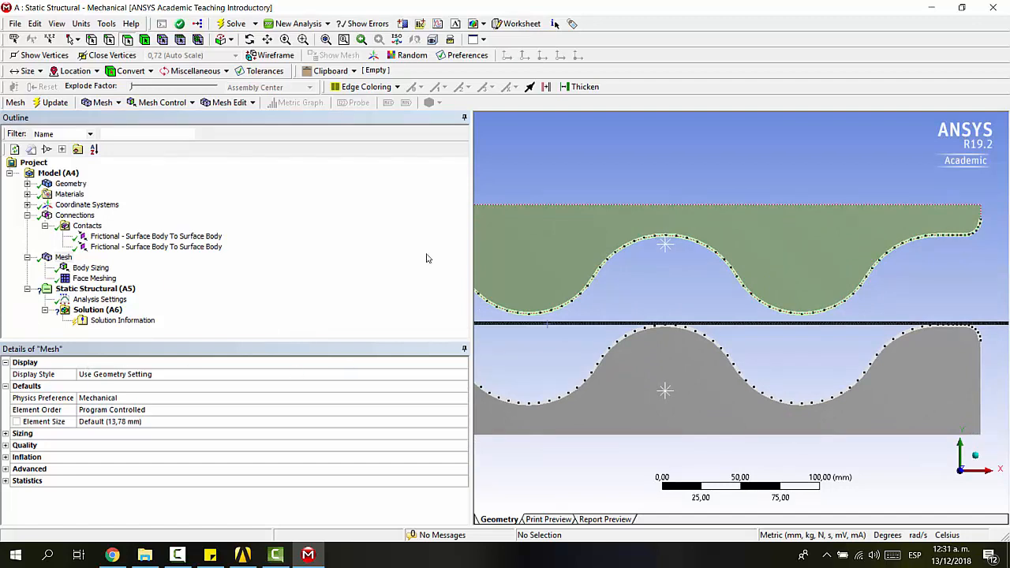
- Review the scope and definition of the first frictional contact and view the whole die assembly under the Static Structural environment
click(89, 227)
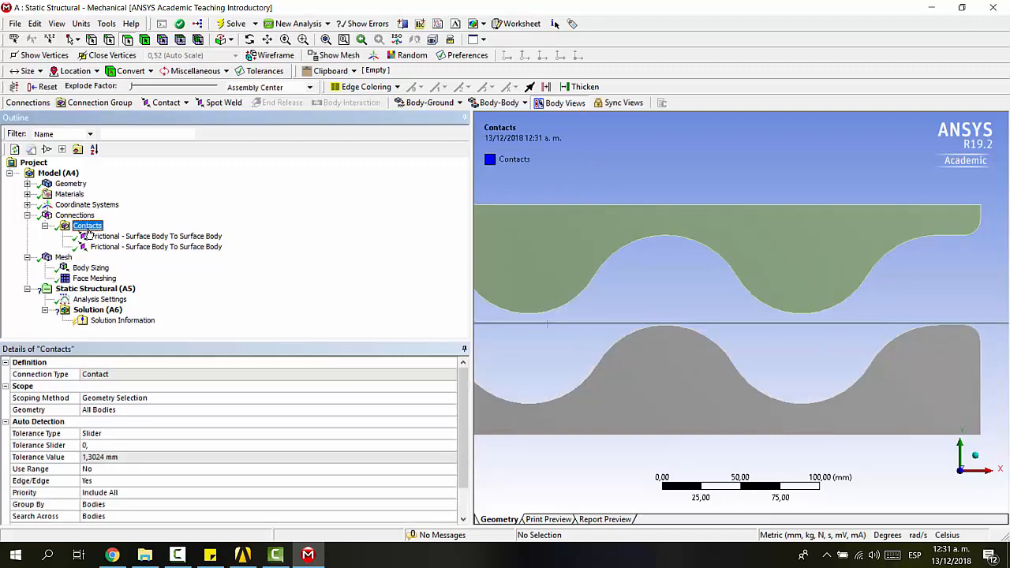
click(175, 236)
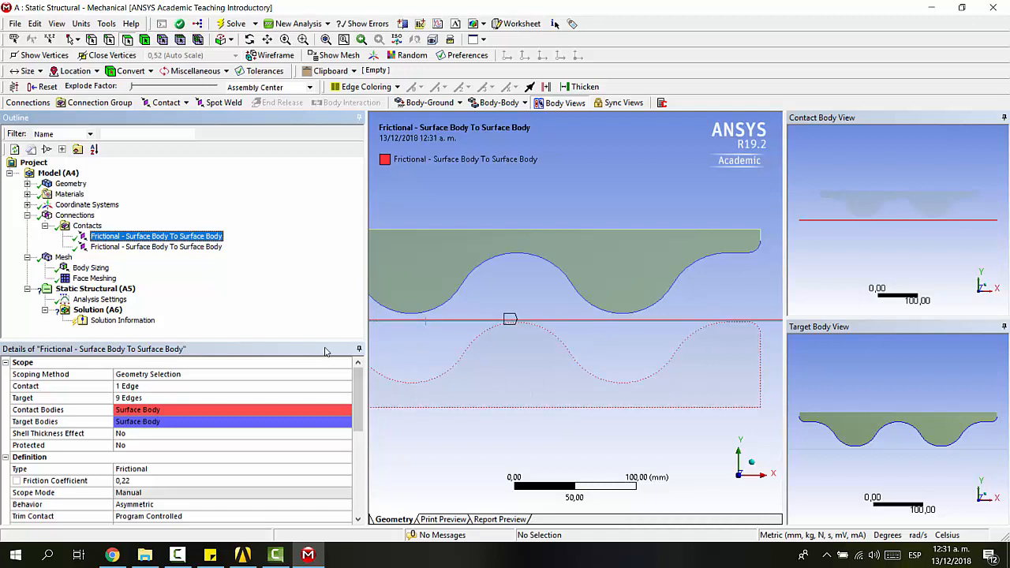
click(95, 289)
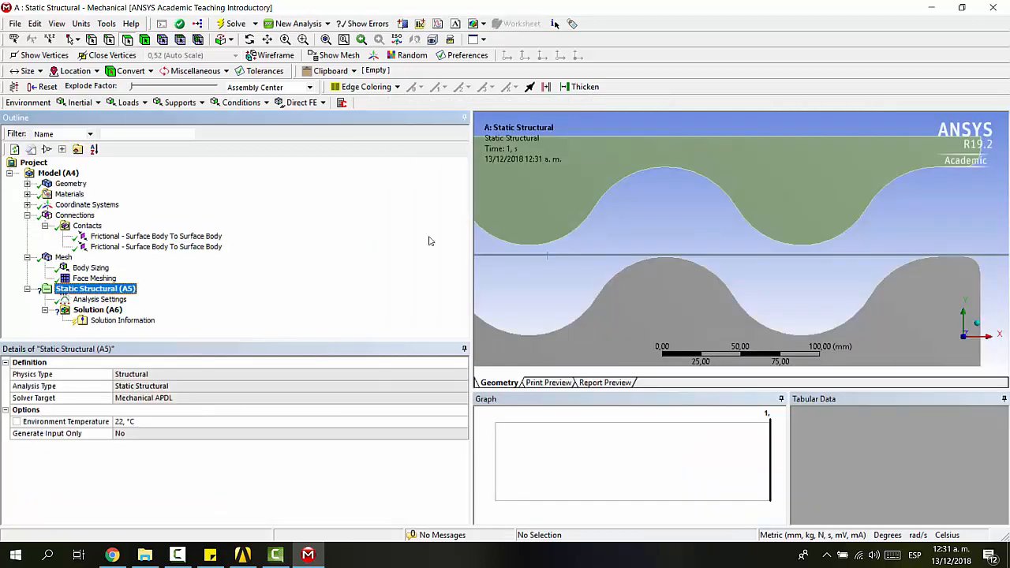
scroll(604, 246, down, 4)
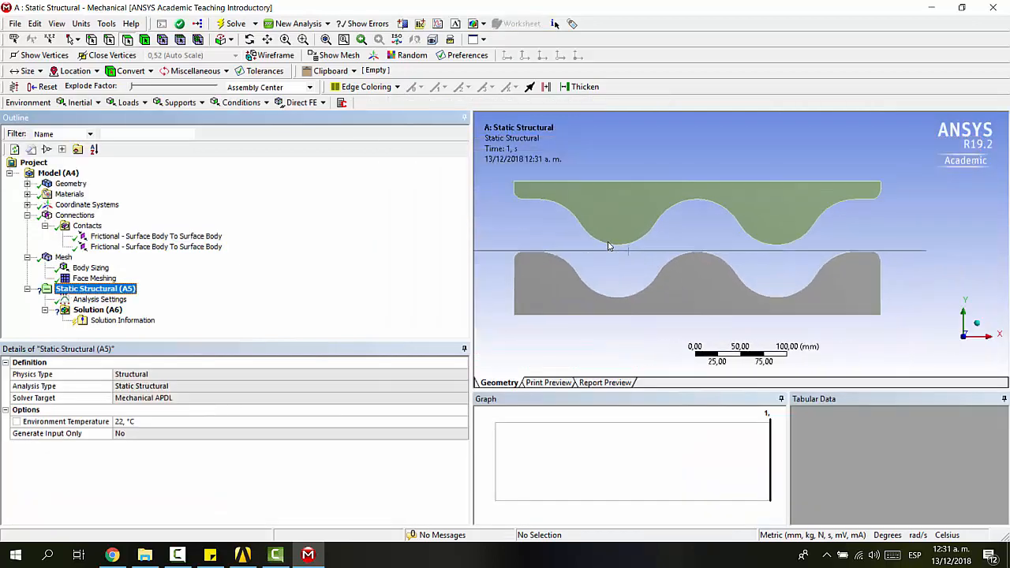
- Set the number of steps to 12 in the Analysis Settings
click(99, 300)
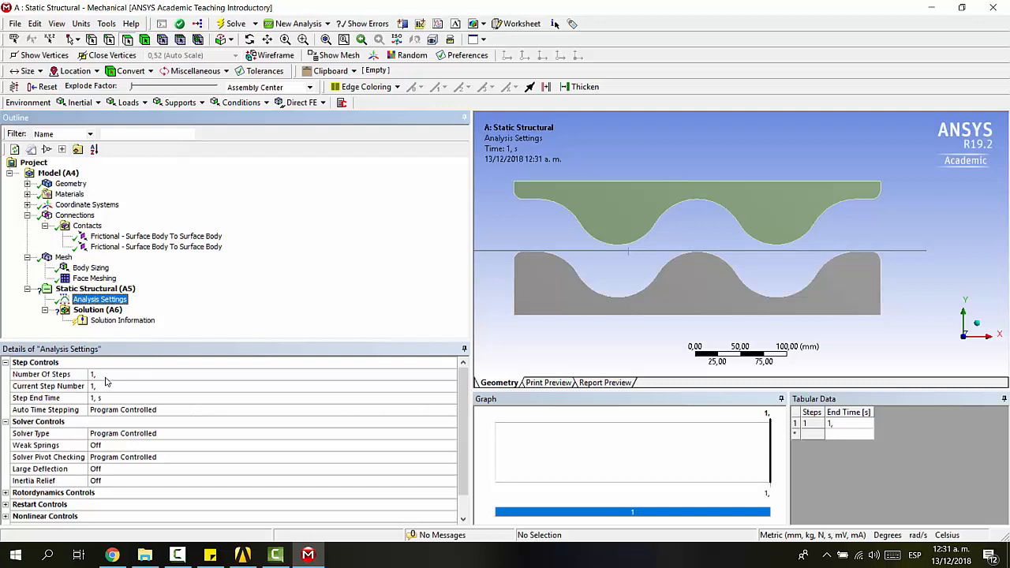
click(117, 375)
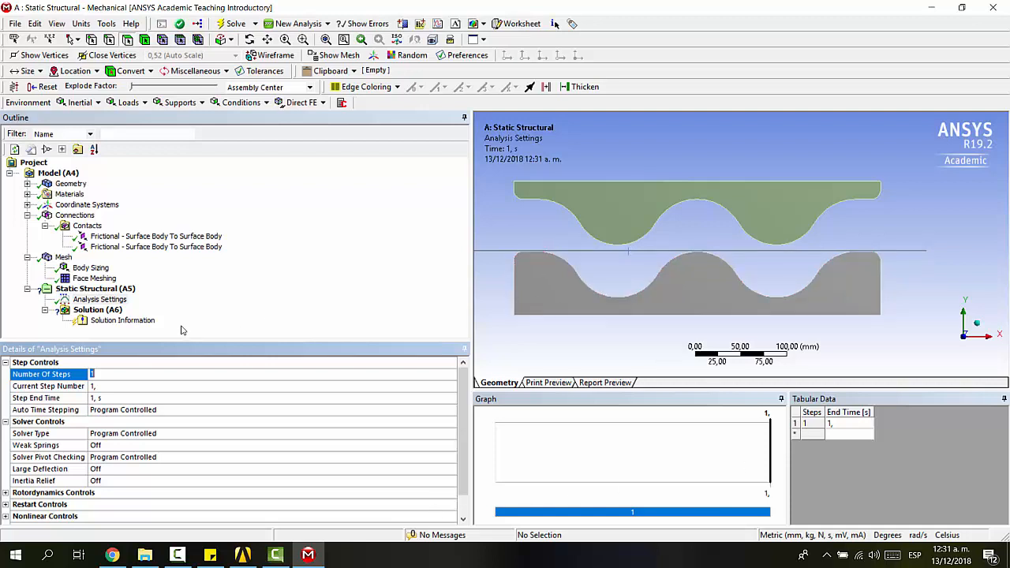
key(Return)
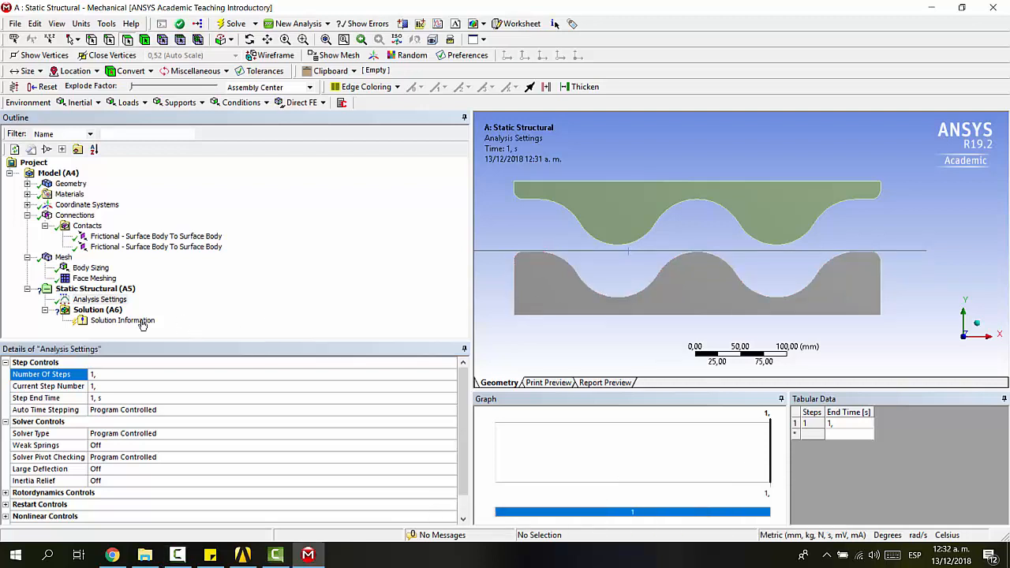
click(122, 376)
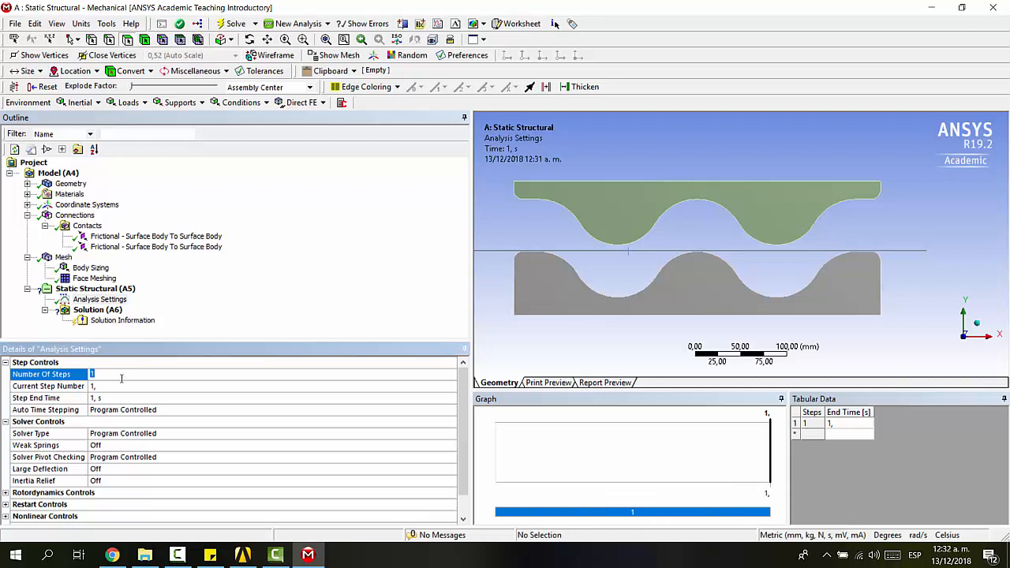
text(12)
key(Return)
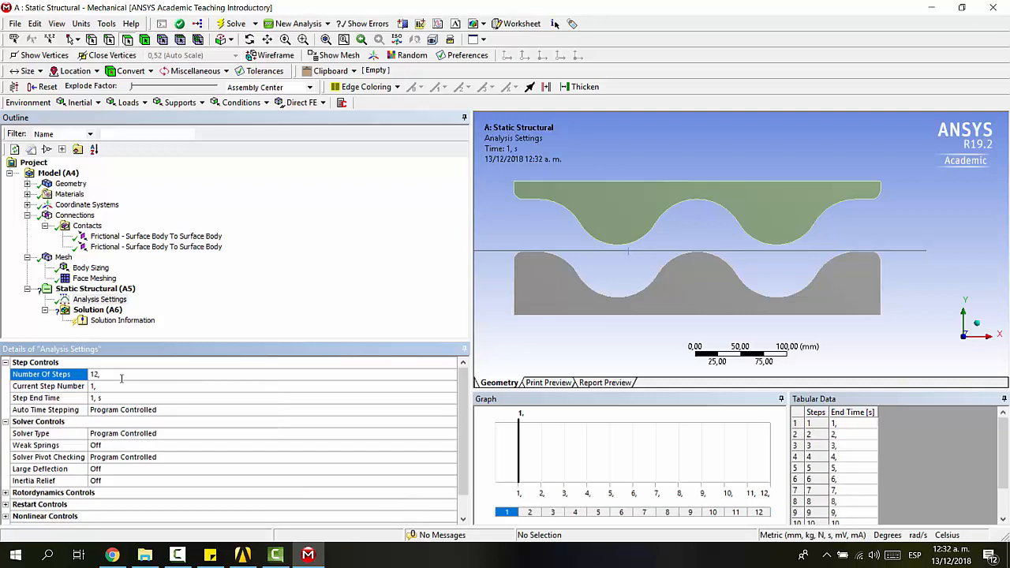
- Enter end times of 0,2; 0,4; 0,6 and 0,8 s for analysis steps 1 to 4
click(120, 389)
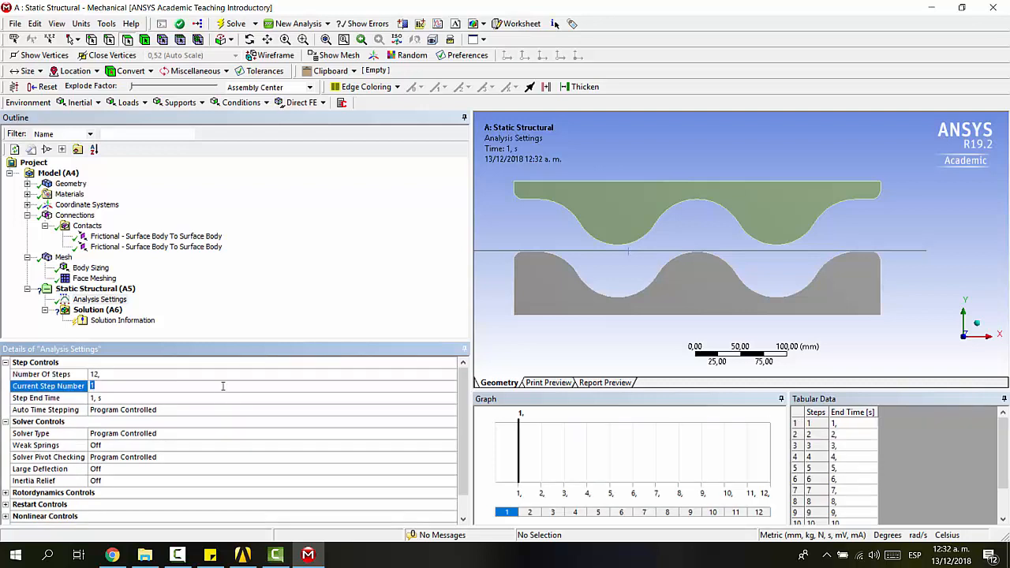
click(883, 428)
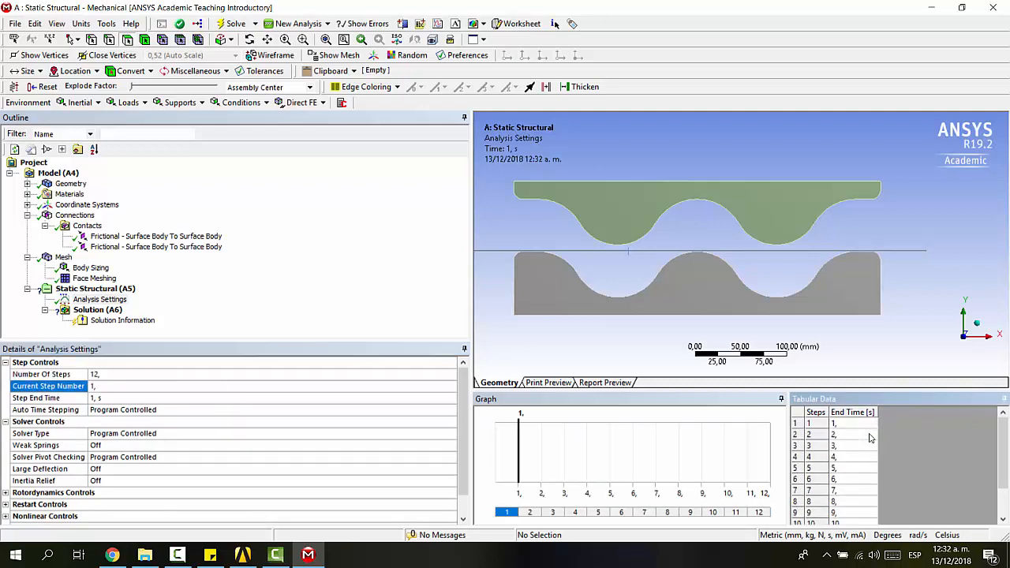
scroll(860, 439, down, 2)
click(846, 434)
click(833, 424)
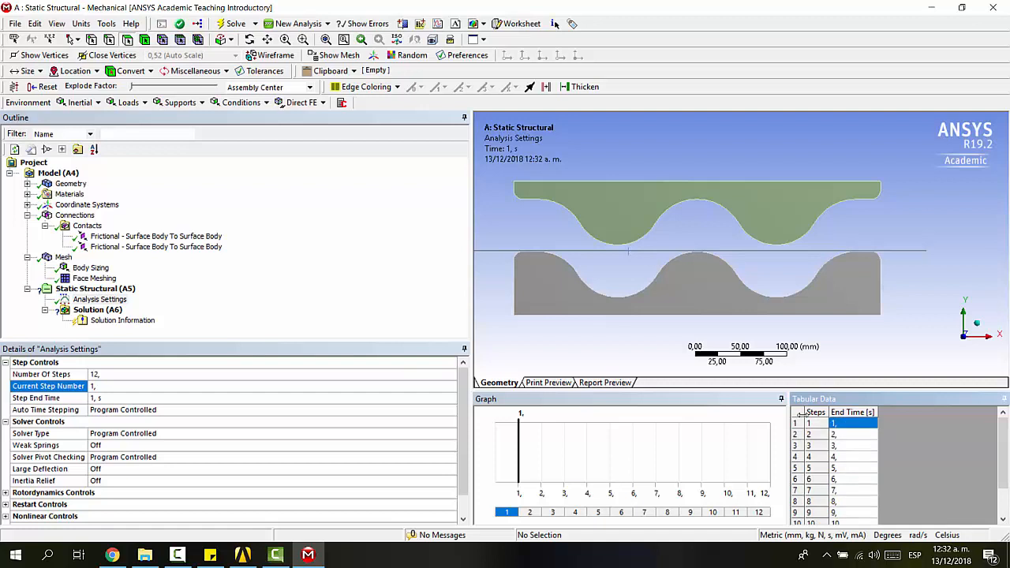
text(0,2)
key(Return)
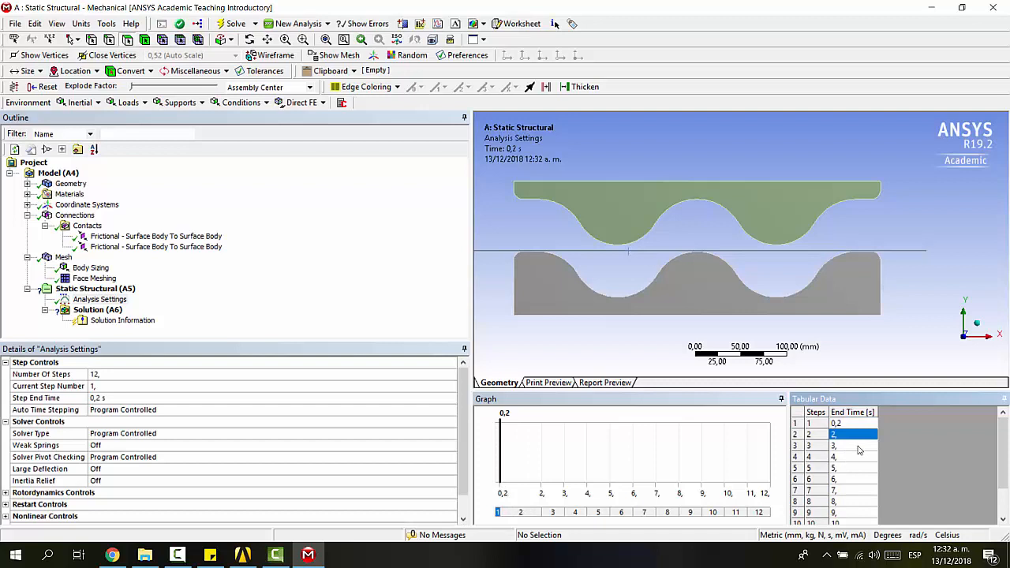
text(0,4)
key(Return)
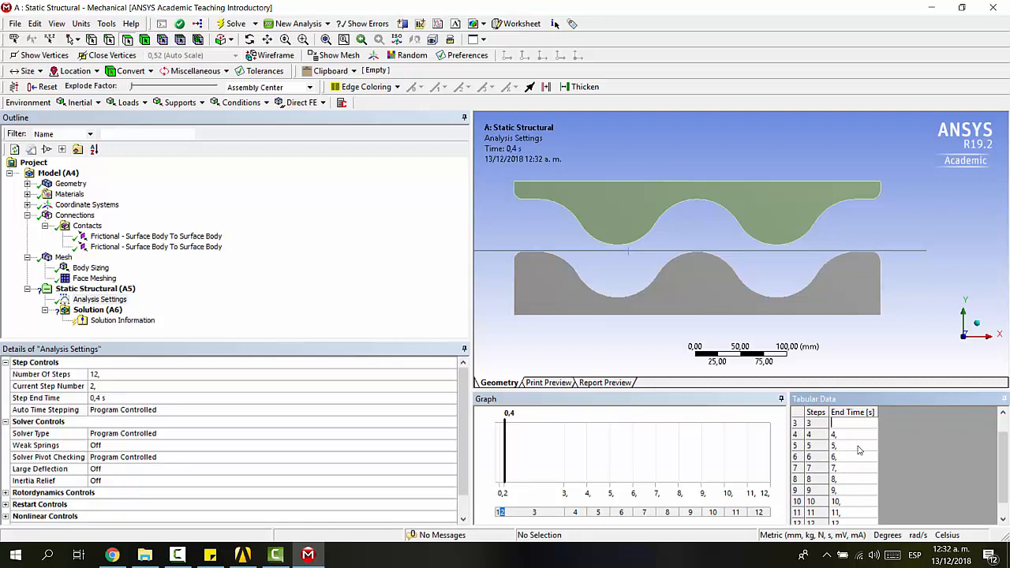
text(0,6)
key(Return)
text(0,8)
key(Return)
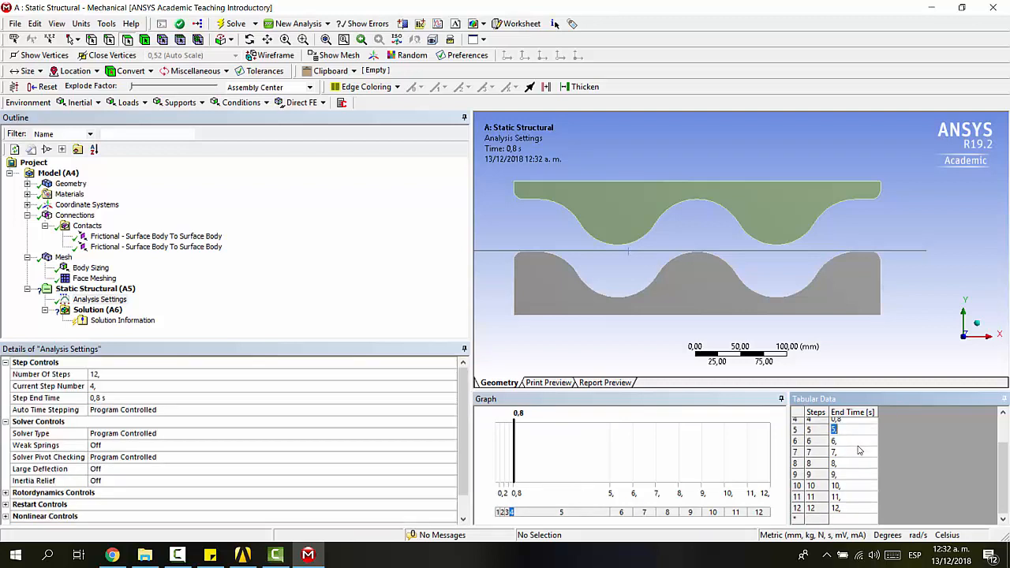
- Enter end times of 1; 1,2; 1,4; 1,6; 1,8 and 2 s for analysis steps 5 to 10
text(0)
key(Return)
text(1,2)
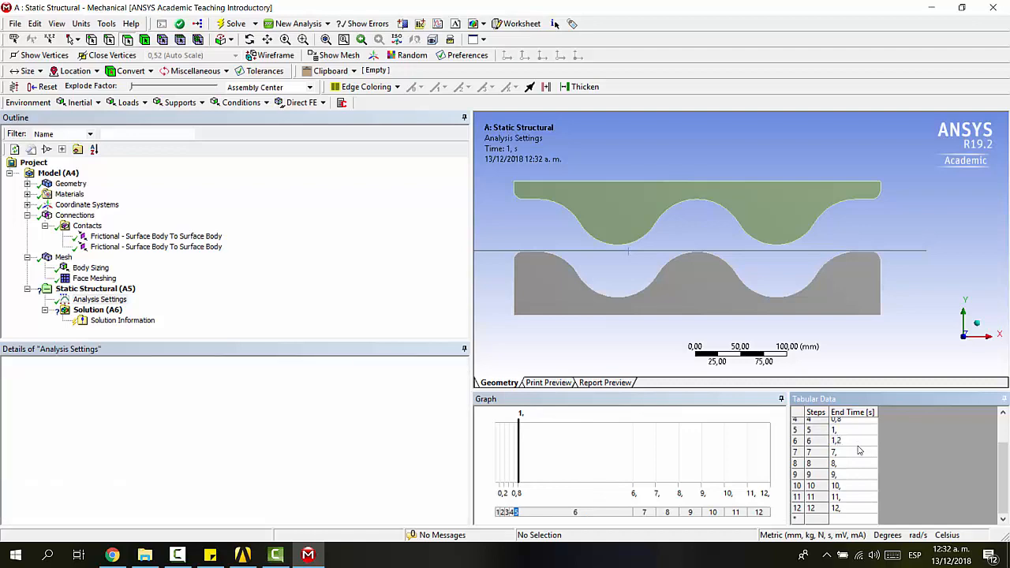
key(Return)
text(1,4)
key(Return)
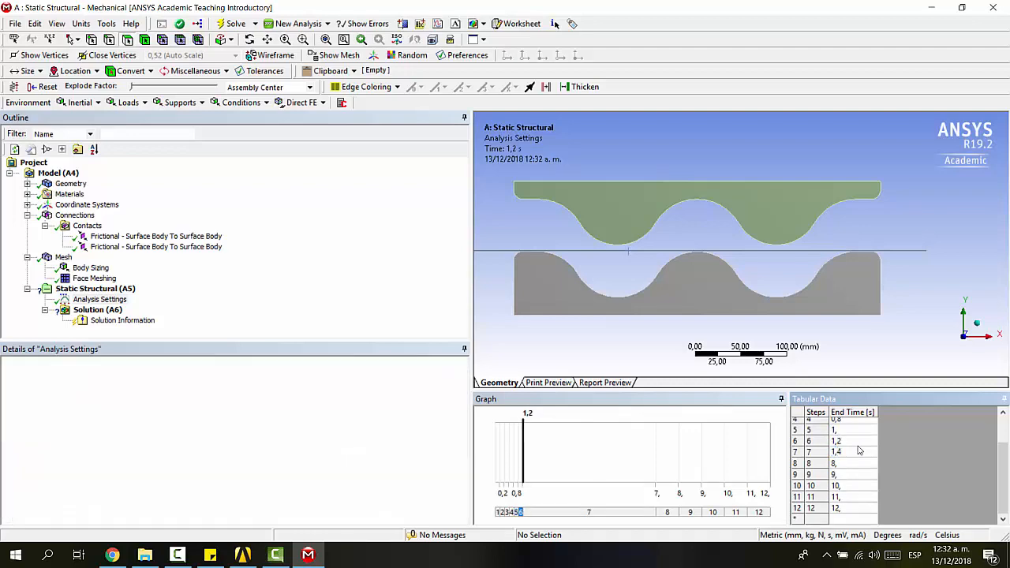
text(1,6)
key(Return)
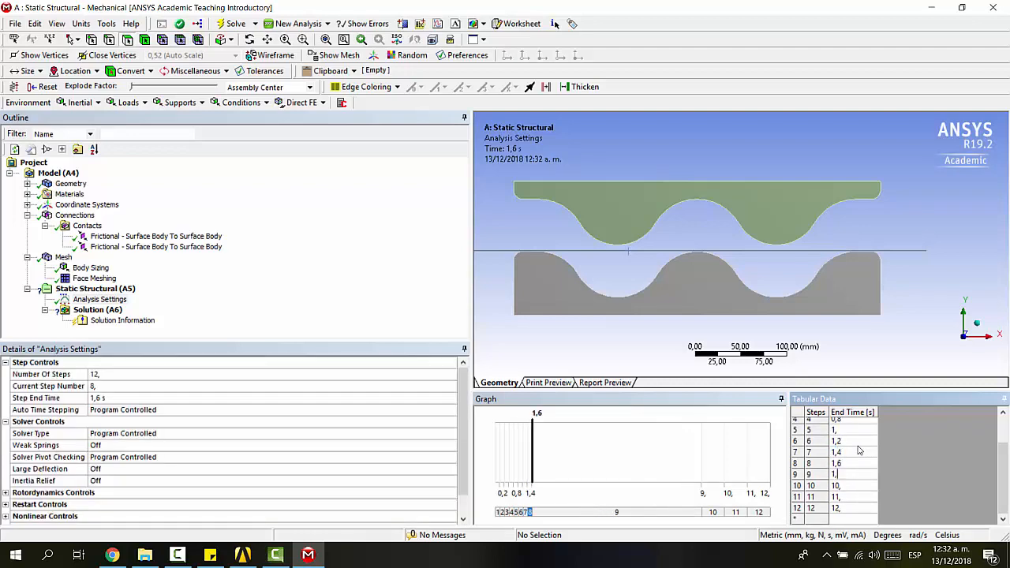
text(1,8)
key(Return)
text(2)
key(Return)
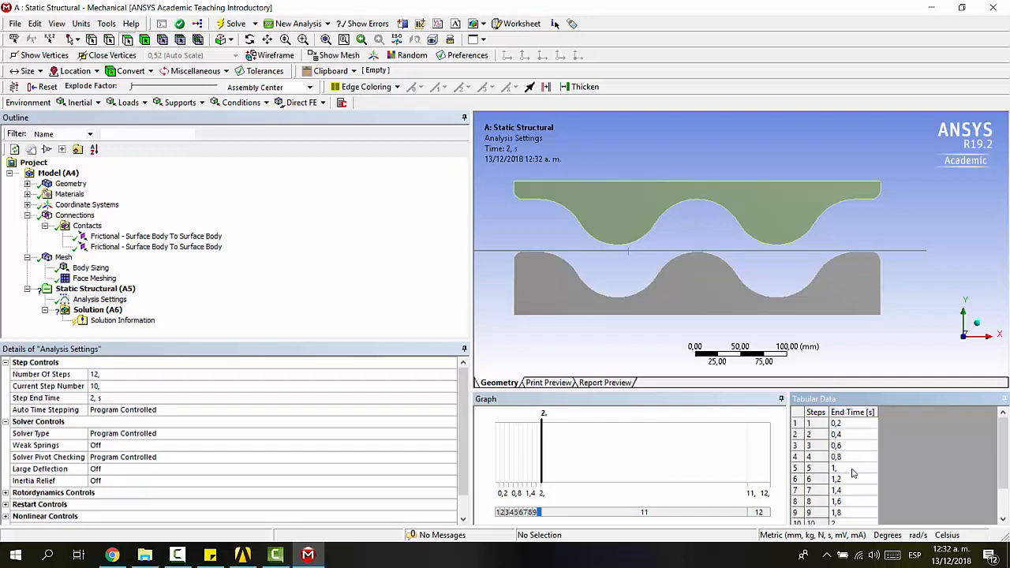
- Reduce the number of analysis steps to 10
scroll(852, 497, down, 1)
click(851, 501)
scroll(851, 496, up, 1)
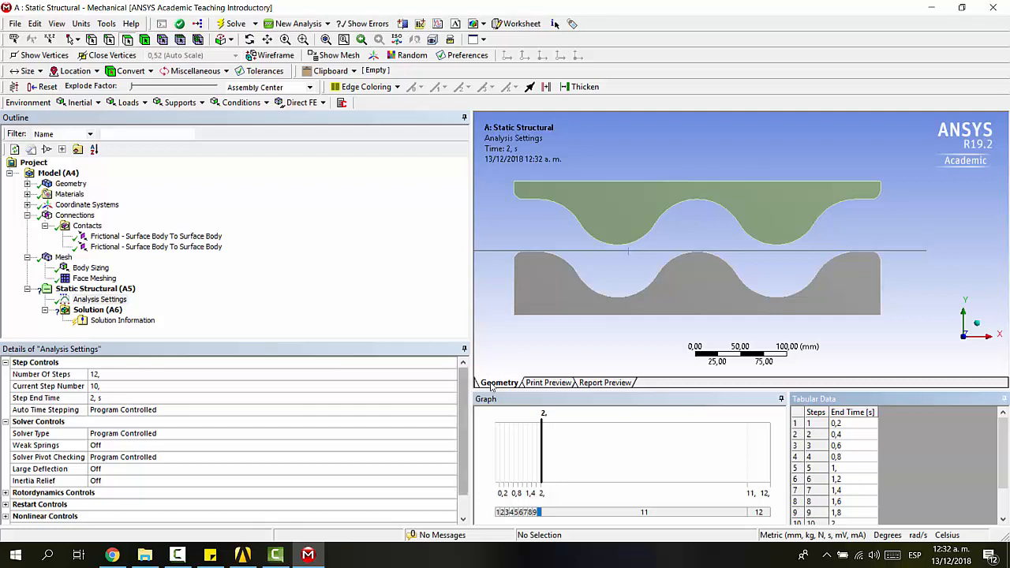
click(137, 373)
text(10)
key(Return)
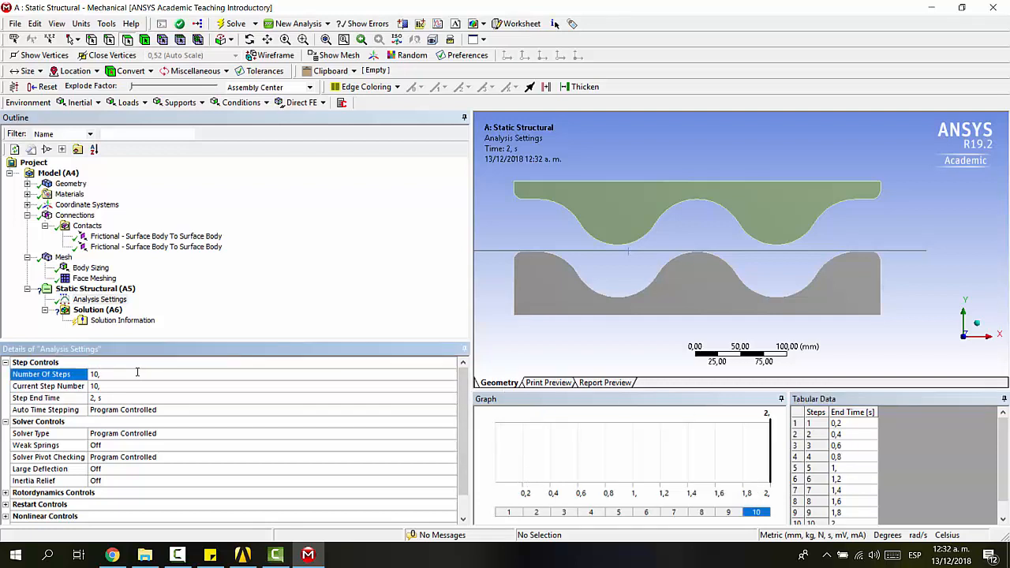
- Check the end times of all analysis steps from the first to the last row of the table
click(888, 440)
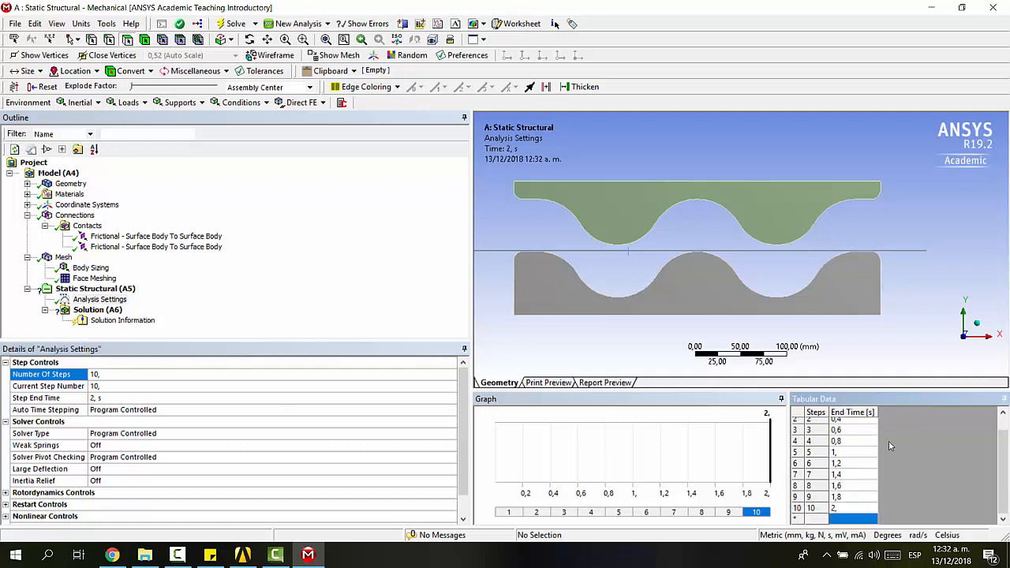
scroll(852, 475, up, 1)
click(847, 437)
scroll(850, 456, down, 1)
scroll(843, 468, up, 1)
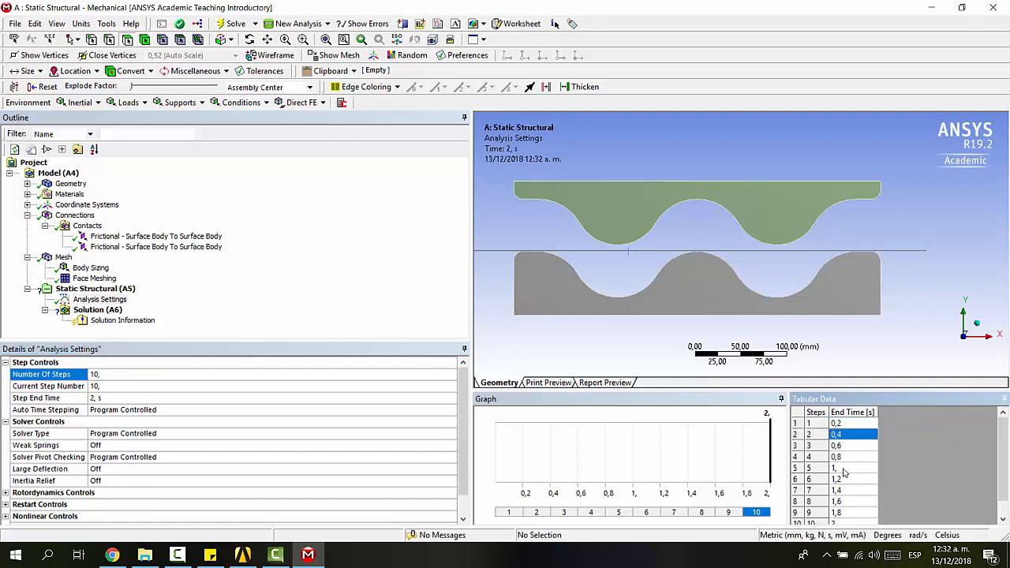
scroll(863, 442, down, 1)
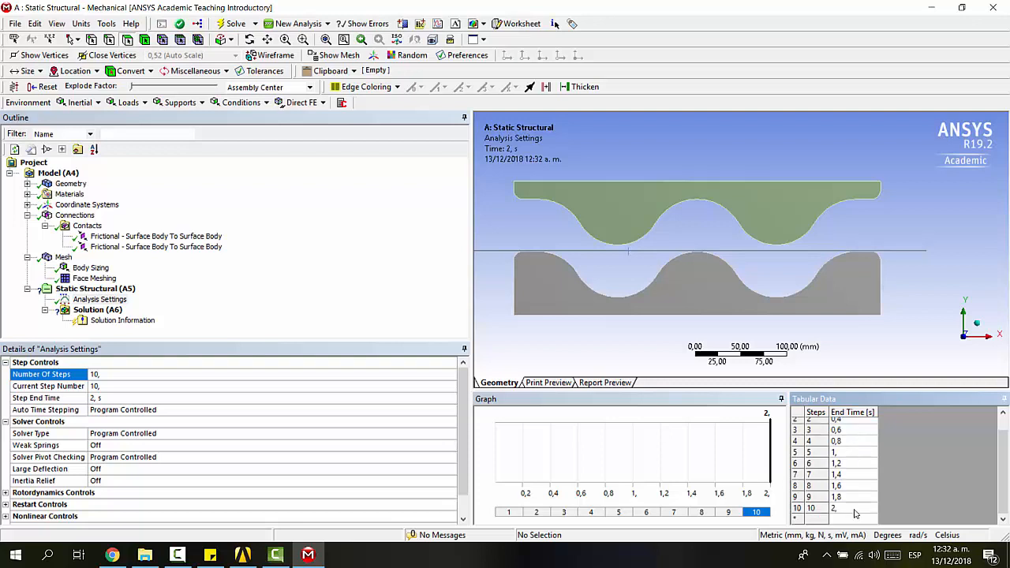
click(855, 509)
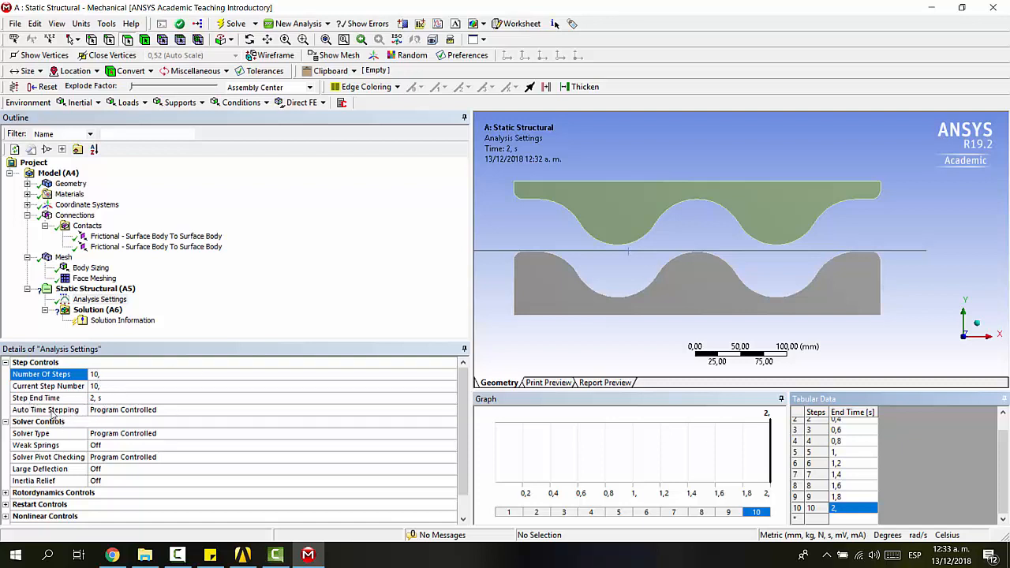
- Turn Auto Time Stepping on for the current analysis step
click(126, 409)
click(452, 410)
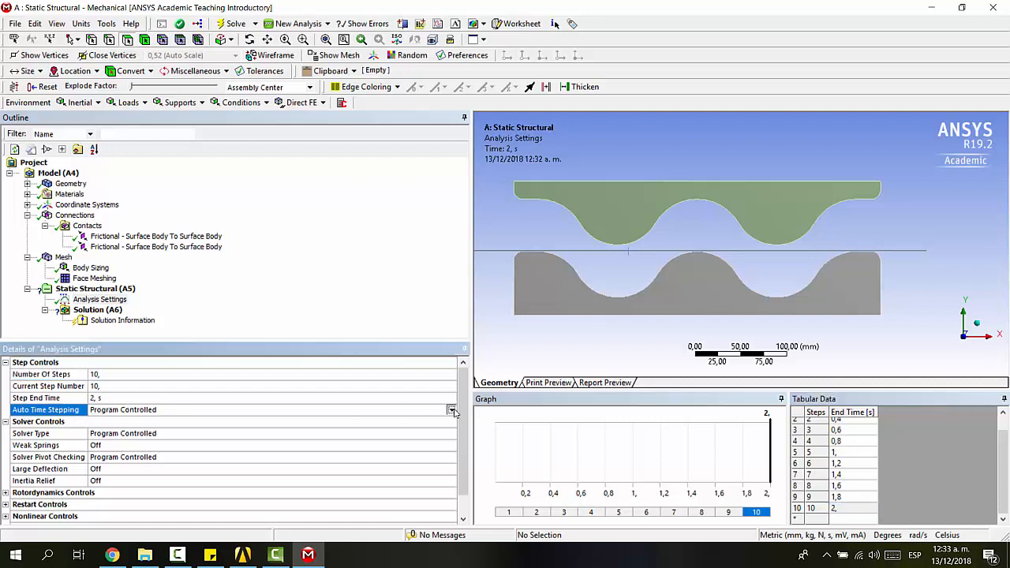
click(324, 436)
scroll(169, 421, down, 1)
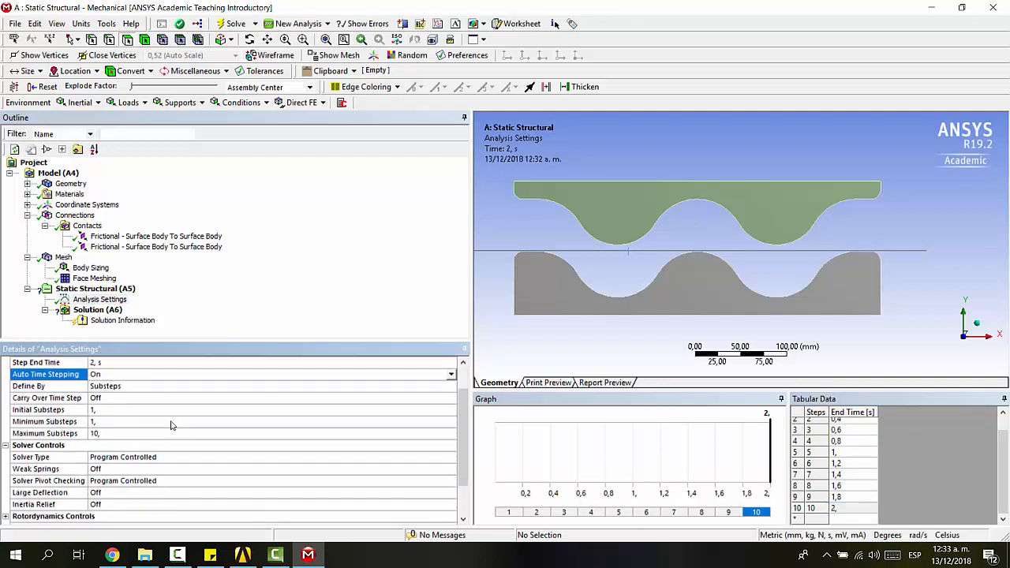
- Set the minimum substeps to 5 and the maximum substeps to 20
click(109, 410)
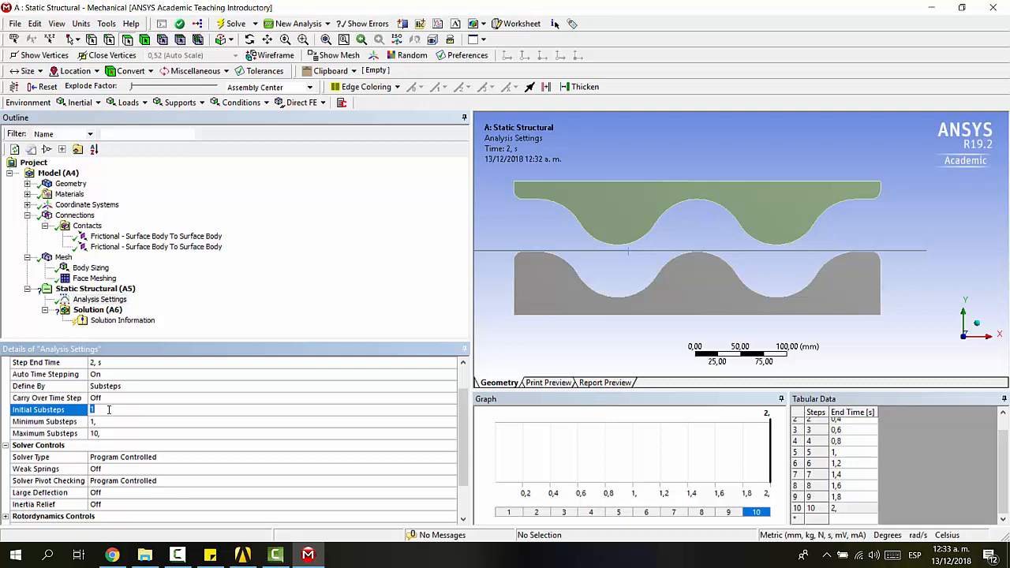
click(841, 485)
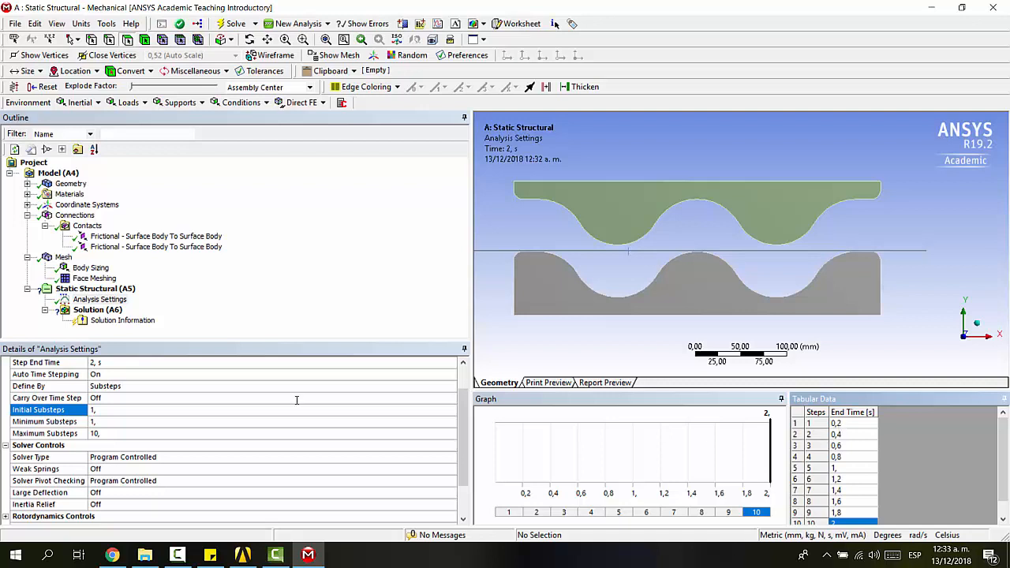
click(109, 414)
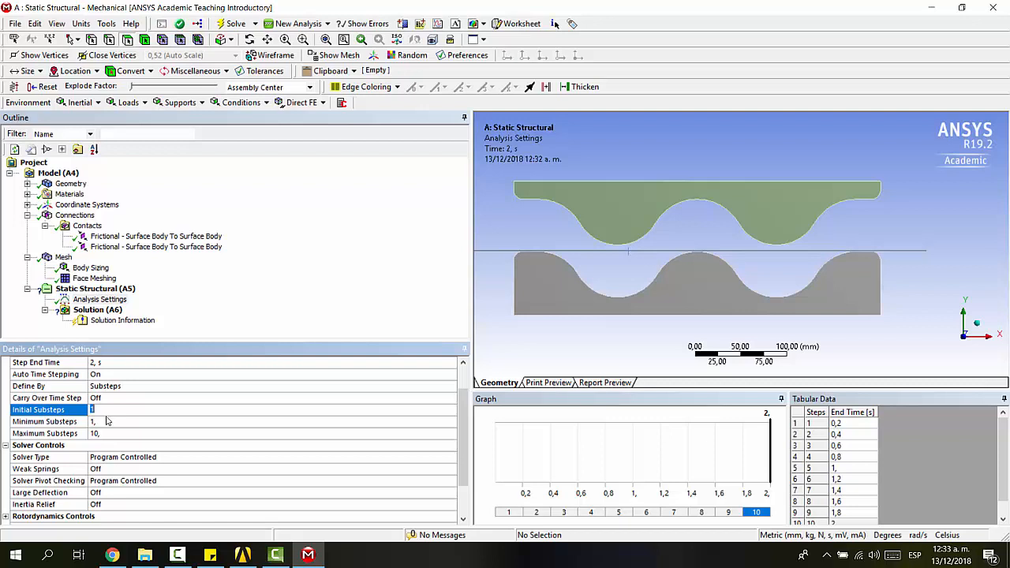
click(104, 421)
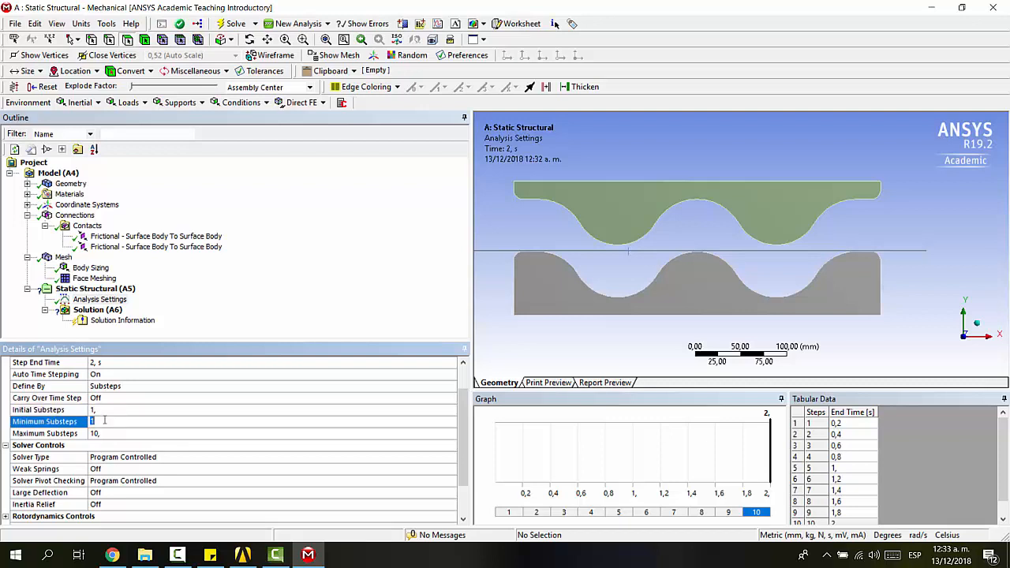
text(4)
click(102, 435)
click(111, 468)
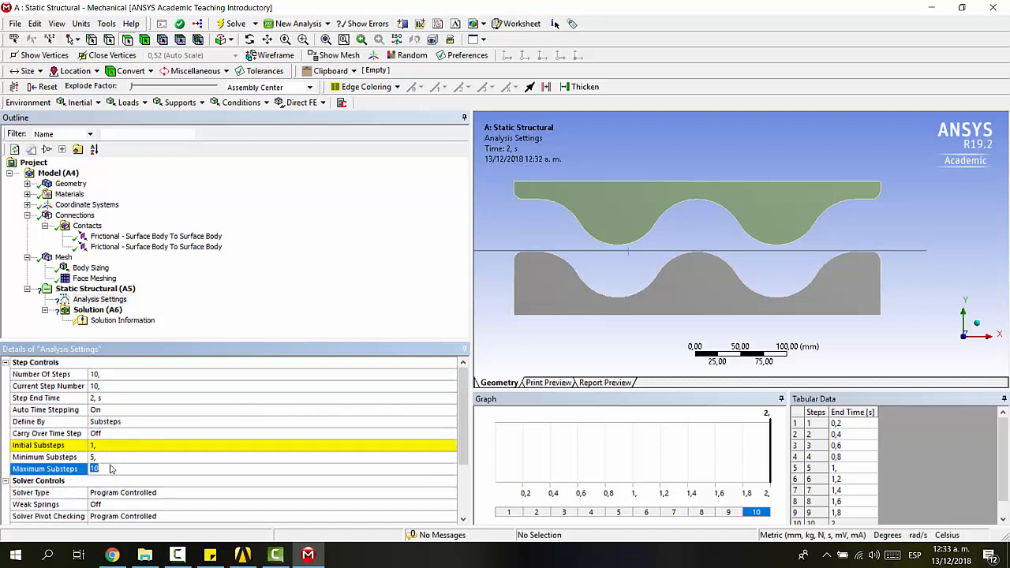
text(20,)
- Set the initial substeps to 15
click(109, 444)
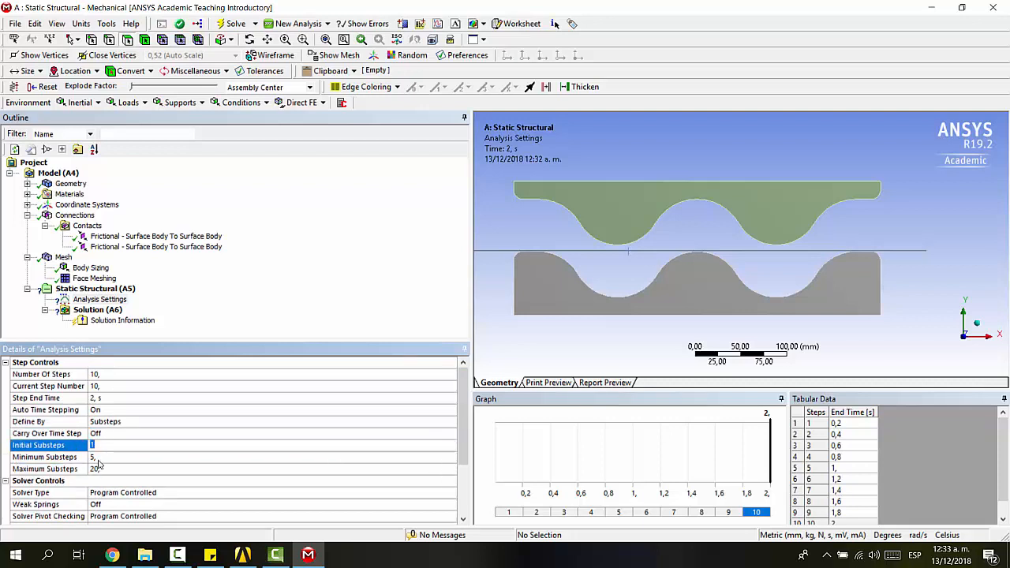
text(10)
key(Return)
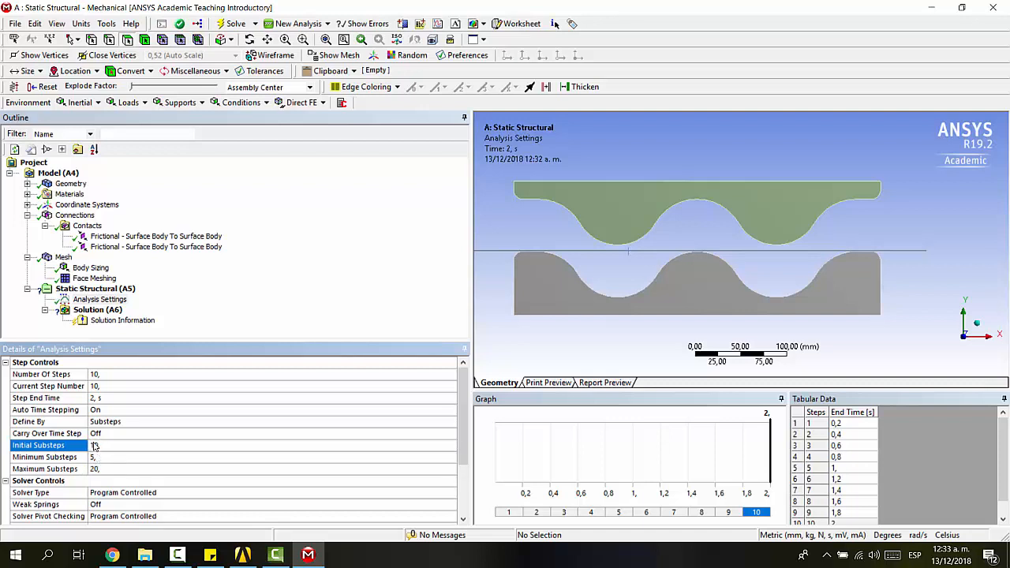
click(94, 445)
text(15)
key(Return)
scroll(137, 471, down, 1)
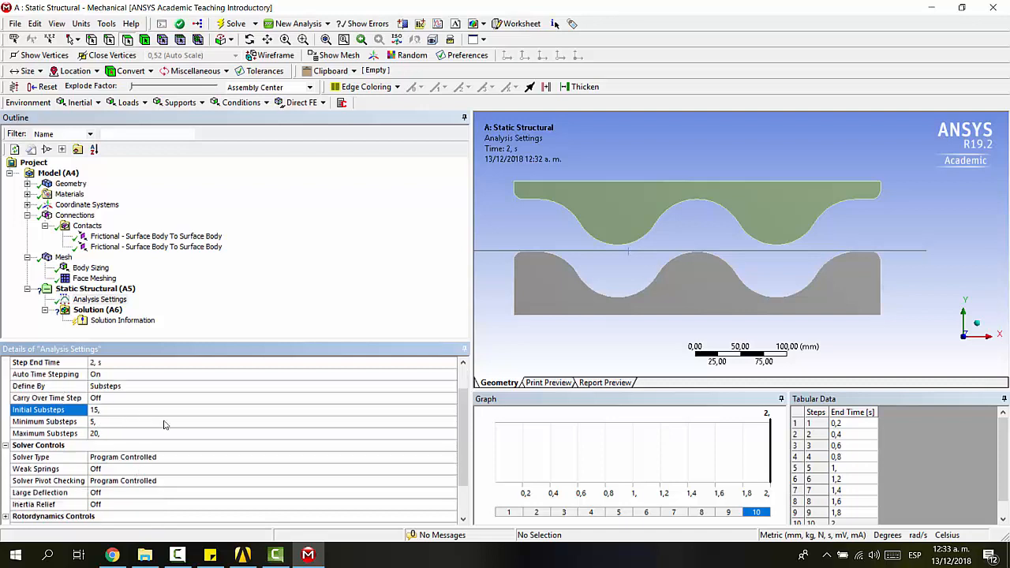
- Open the Windows Calculator and divide the 0,2 s step duration by the 15 initial substeps
scroll(134, 387, up, 1)
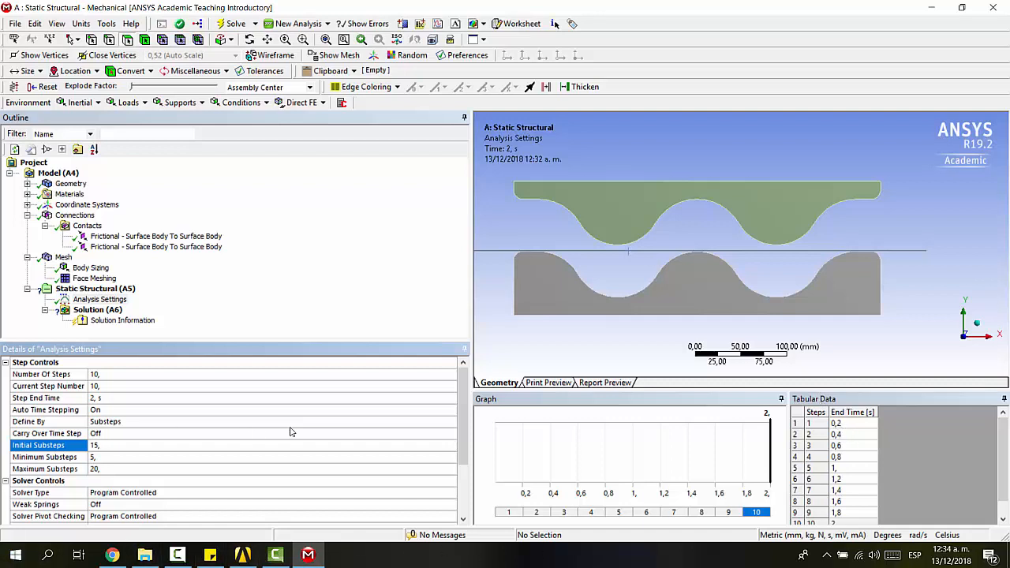
key(XF86Calculator)
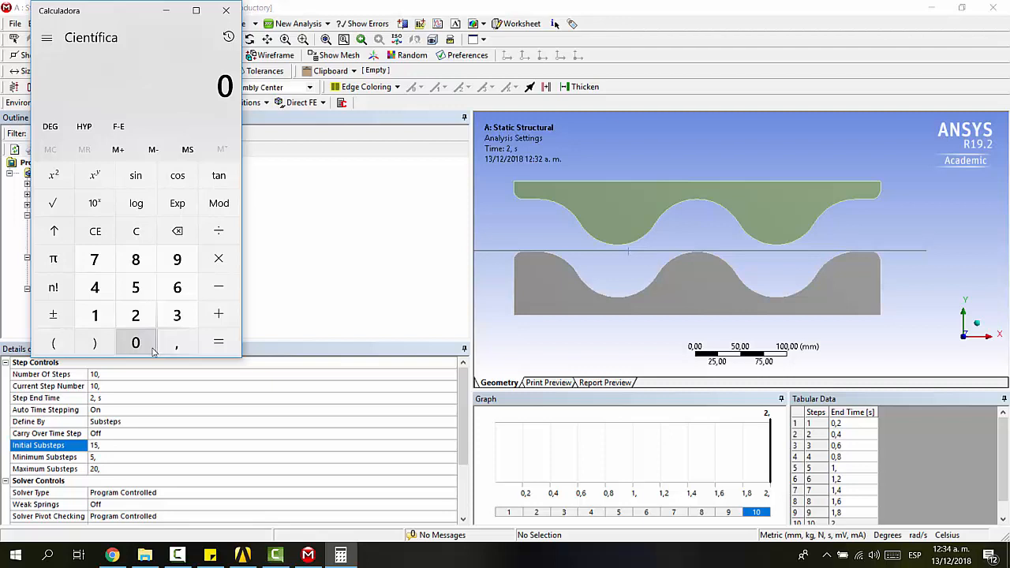
click(176, 342)
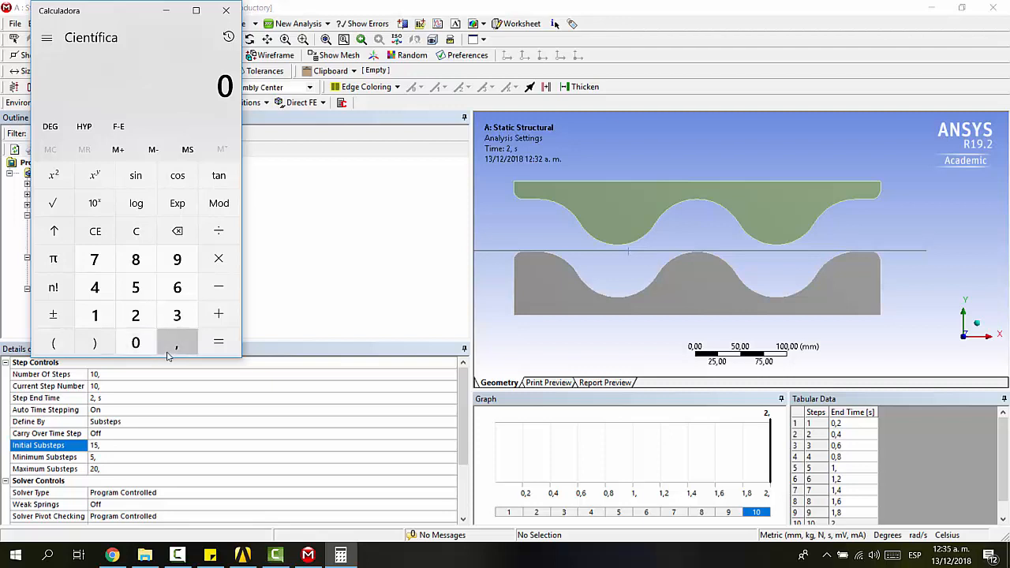
click(135, 315)
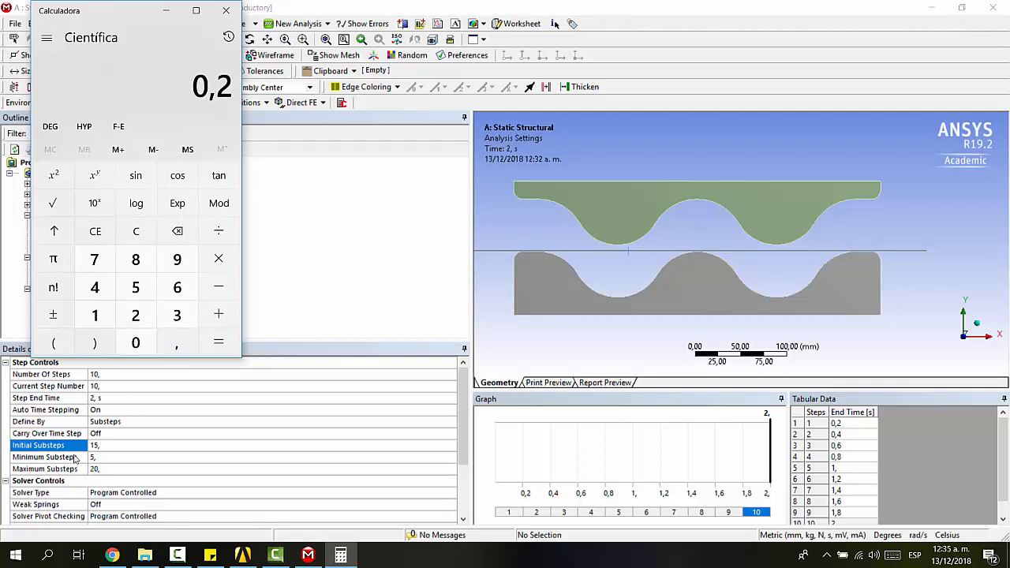
click(217, 230)
click(99, 315)
click(135, 289)
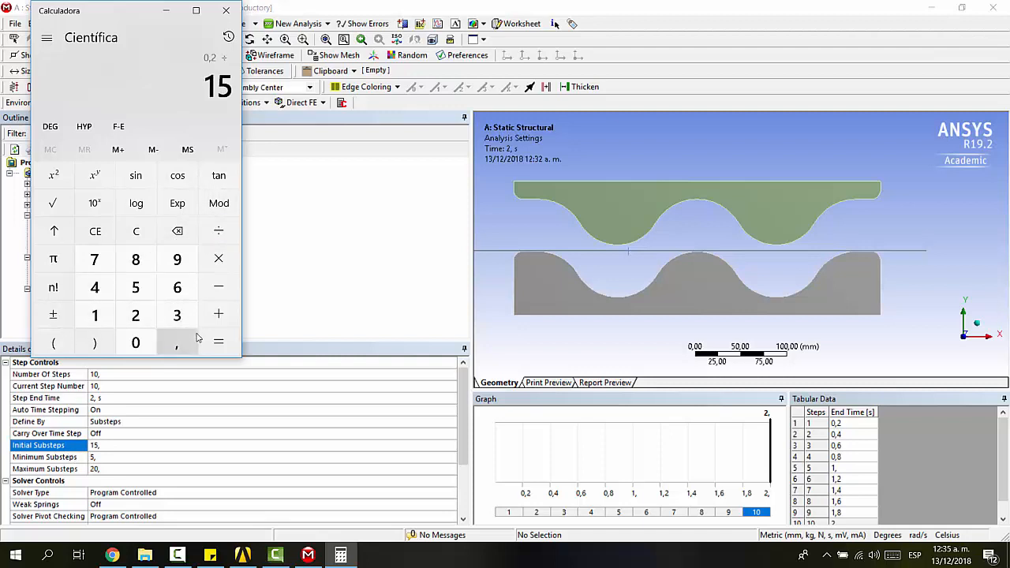
click(218, 341)
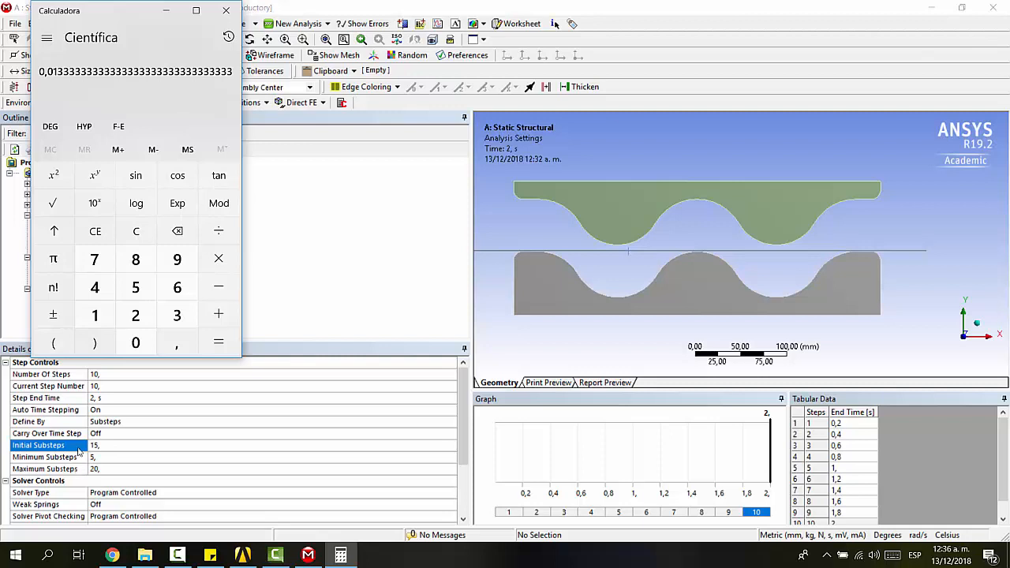
- Clear the calculator and divide the 0,2 s step duration by the 5 minimum substeps
click(115, 243)
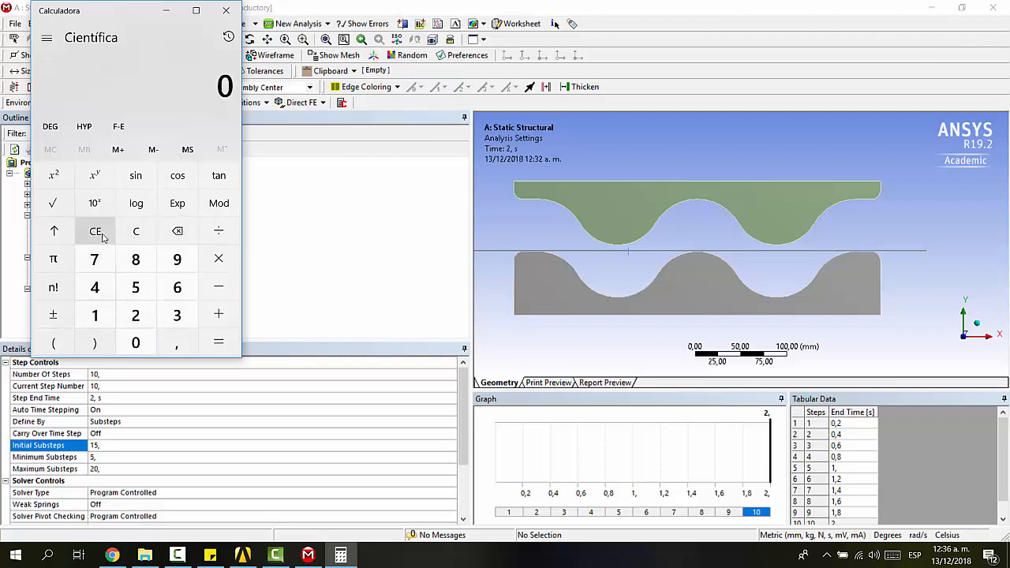
click(168, 341)
click(136, 315)
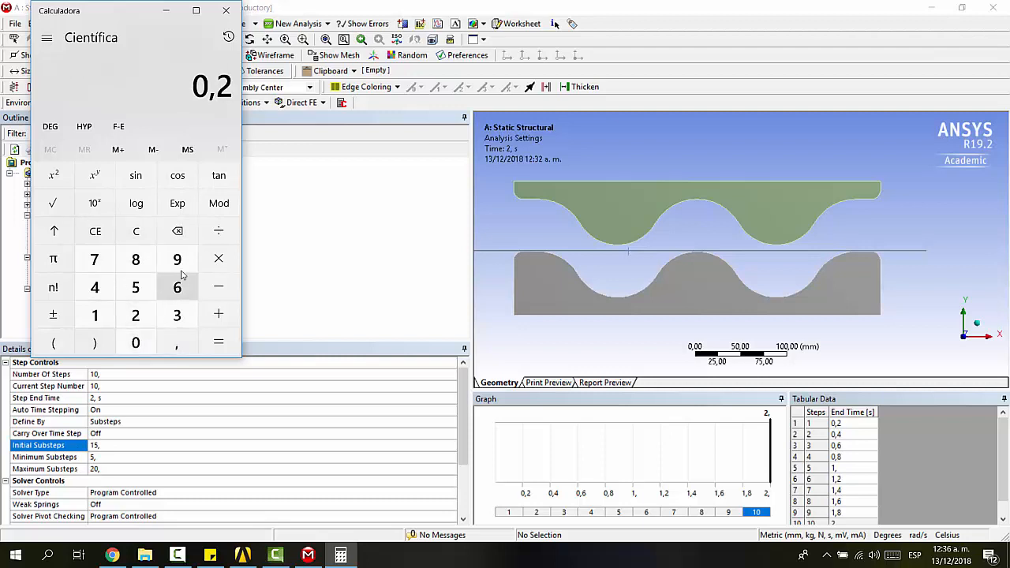
click(219, 230)
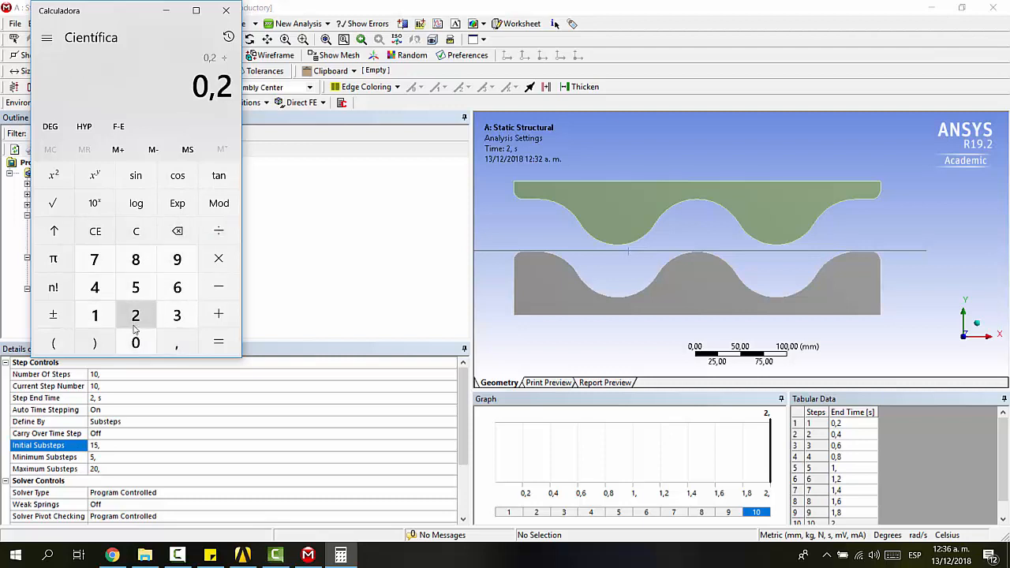
click(136, 287)
click(219, 341)
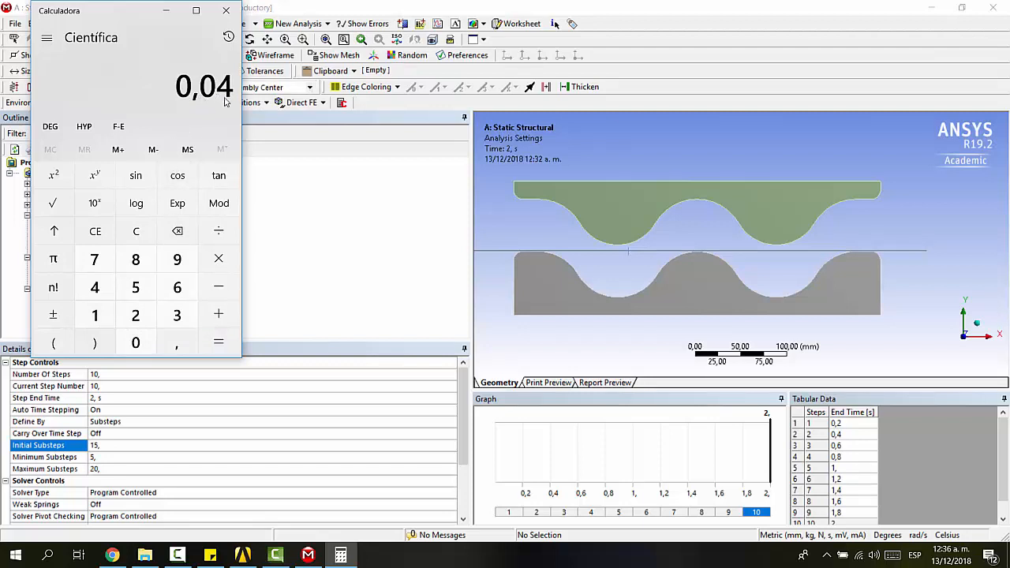
- Divide 0,2 s by the 20 maximum substeps in the calculator and return to ANSYS Mechanical
click(94, 231)
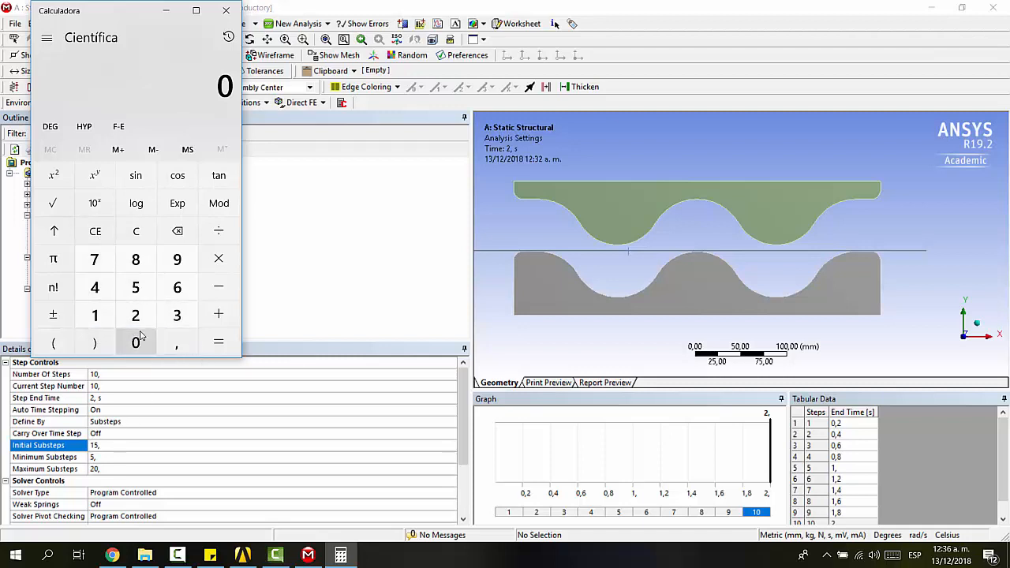
click(177, 343)
click(136, 315)
click(218, 230)
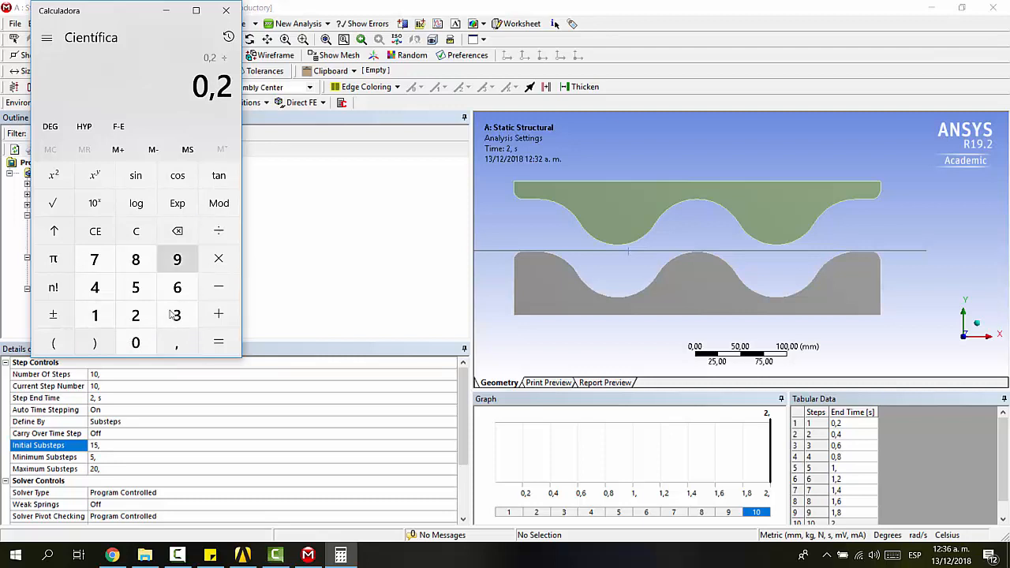
click(135, 315)
click(136, 342)
click(218, 343)
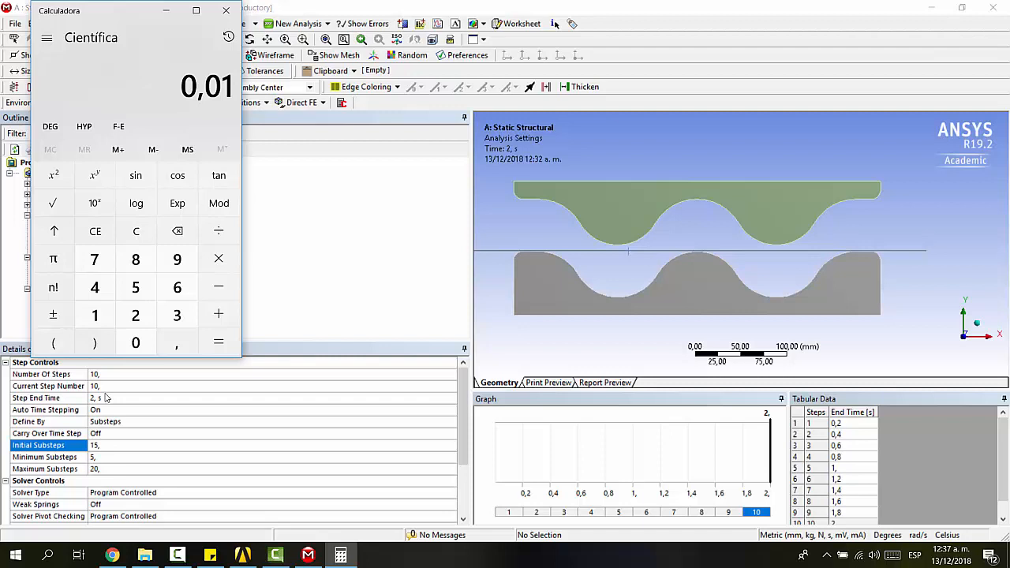
click(166, 10)
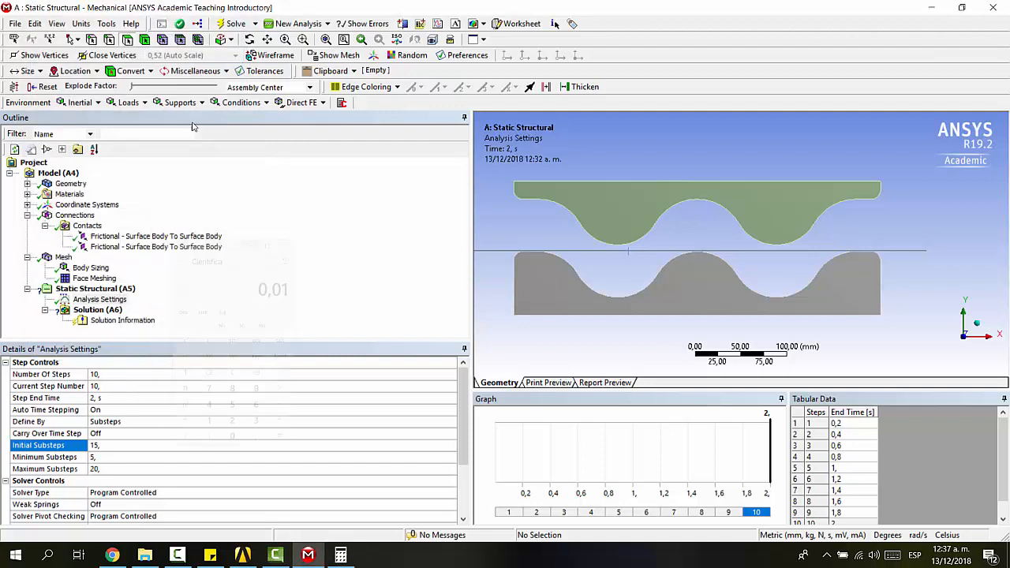
- Turn Large Deflection on in the solver controls of the analysis settings
scroll(183, 403, down, 1)
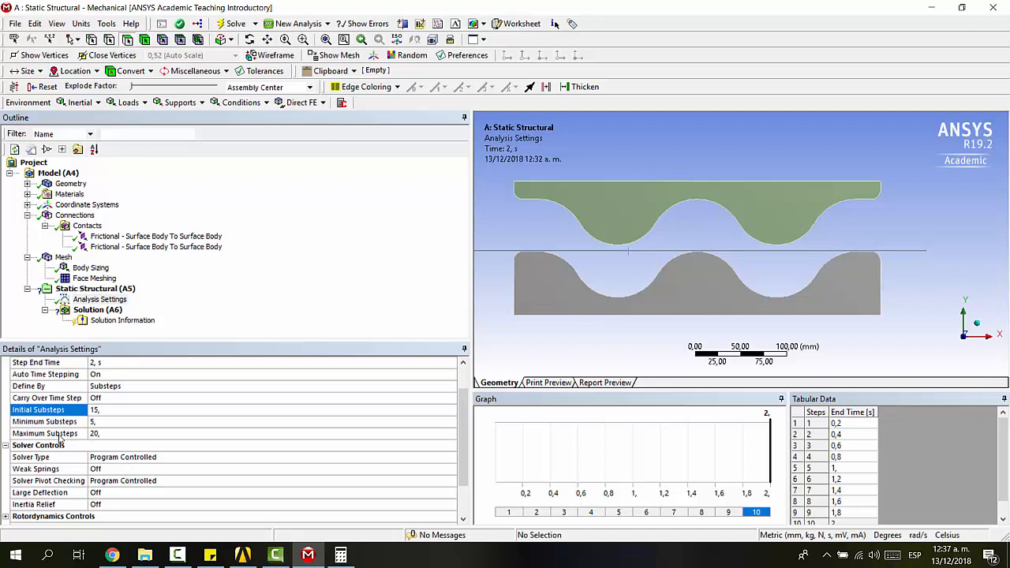
scroll(71, 449, down, 1)
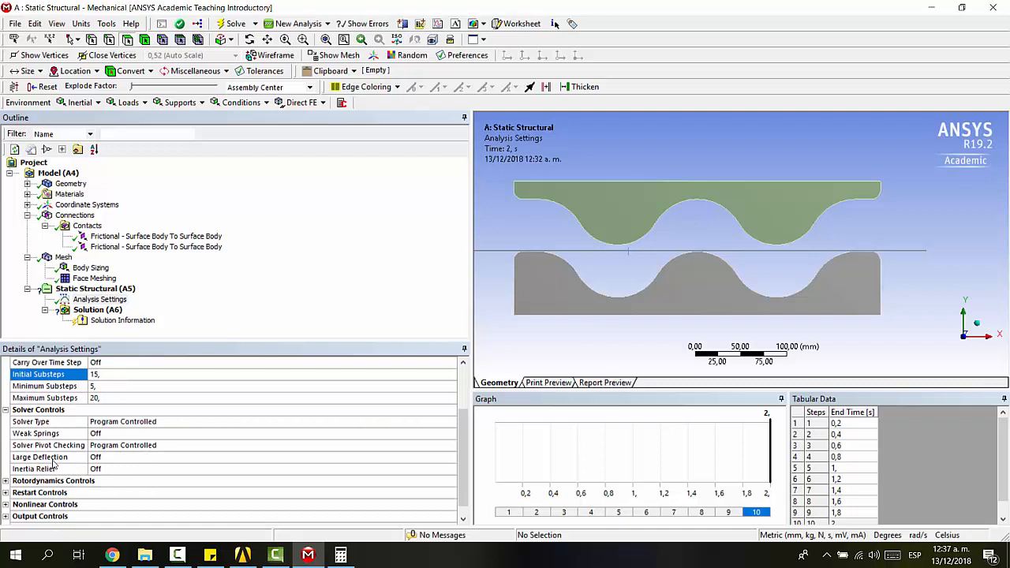
click(103, 460)
click(451, 458)
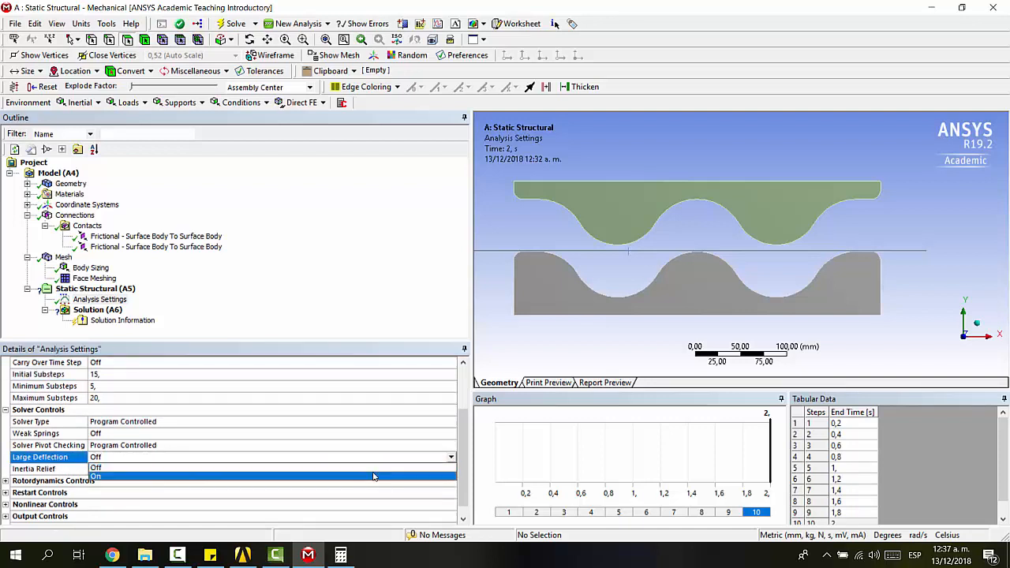
click(355, 477)
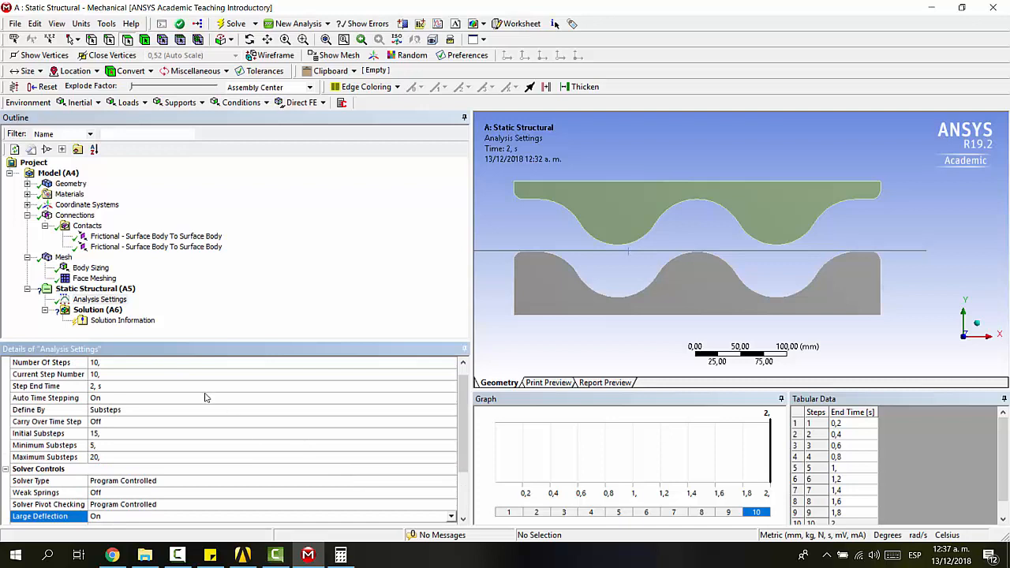
- Add a Remote Displacement support to the static structural analysis, scoped to the bottom edge of the lower die
click(96, 288)
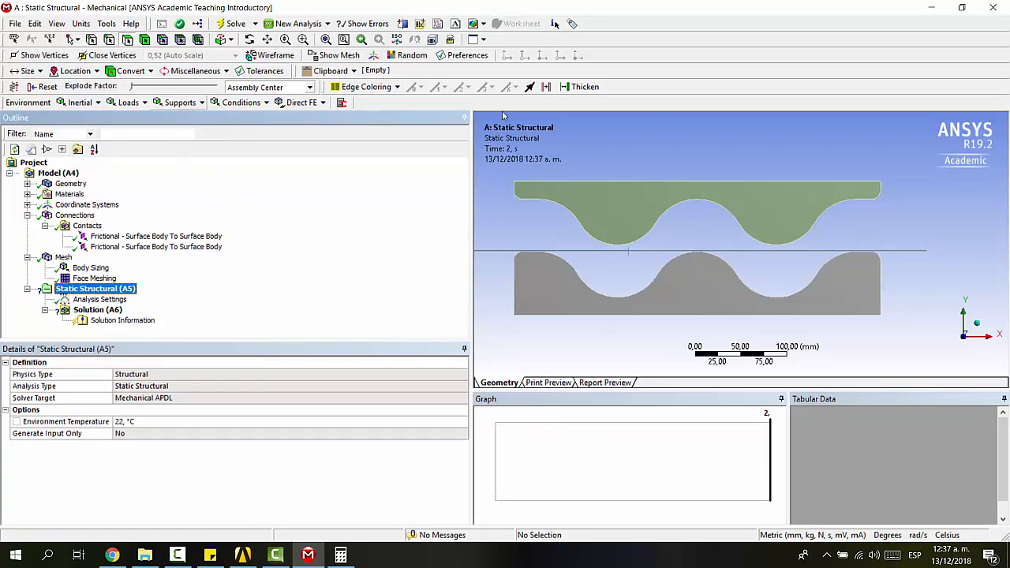
click(178, 102)
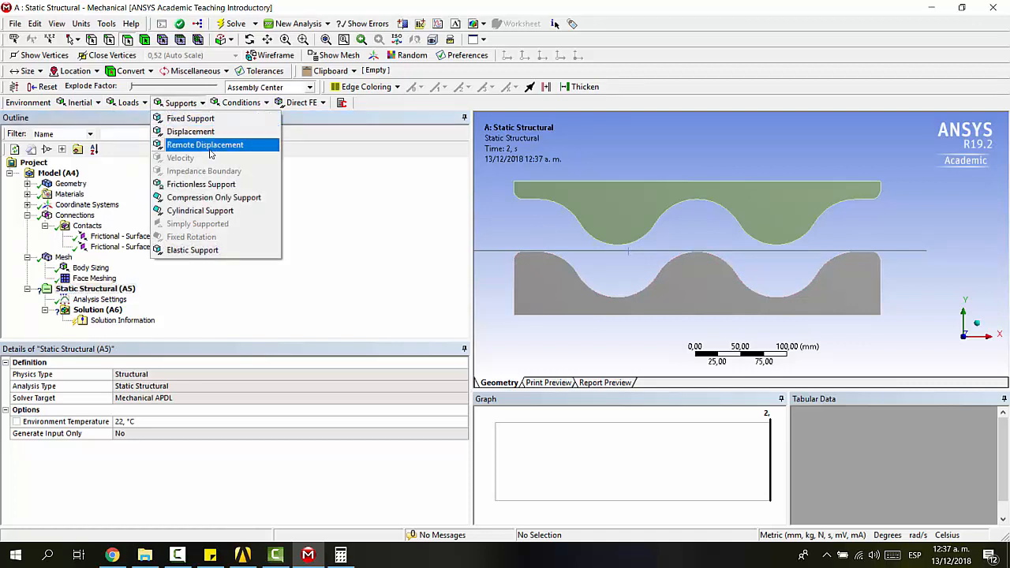
click(235, 148)
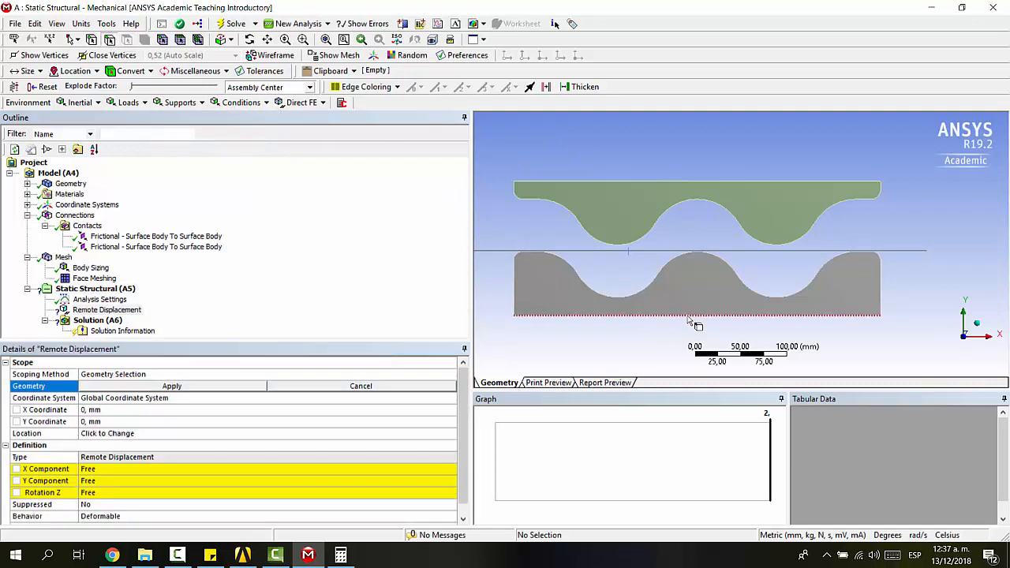
click(690, 316)
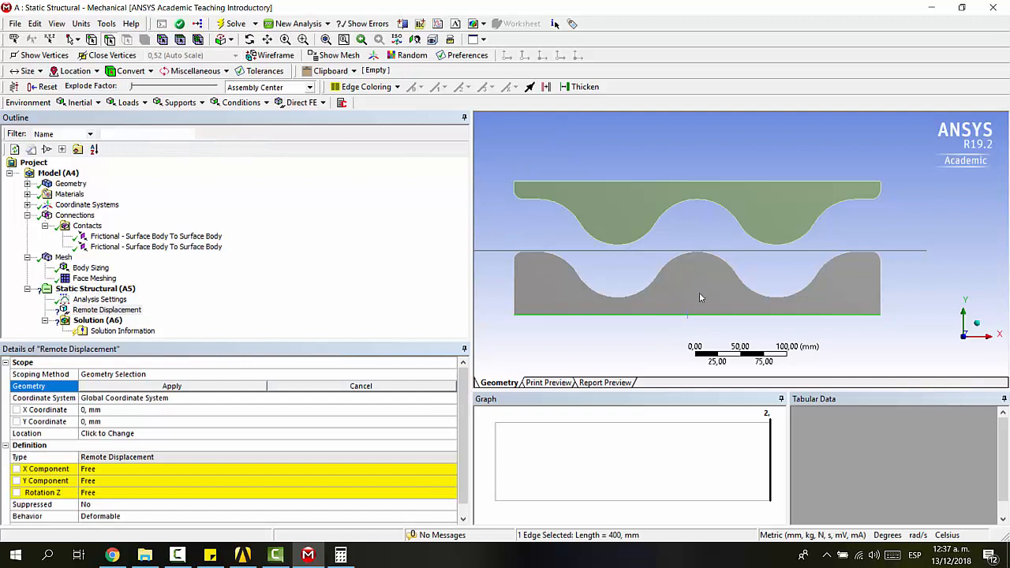
click(186, 388)
- Set the lower die's remote displacement to 0 mm in X and Y and 0° rotation about Z
click(142, 460)
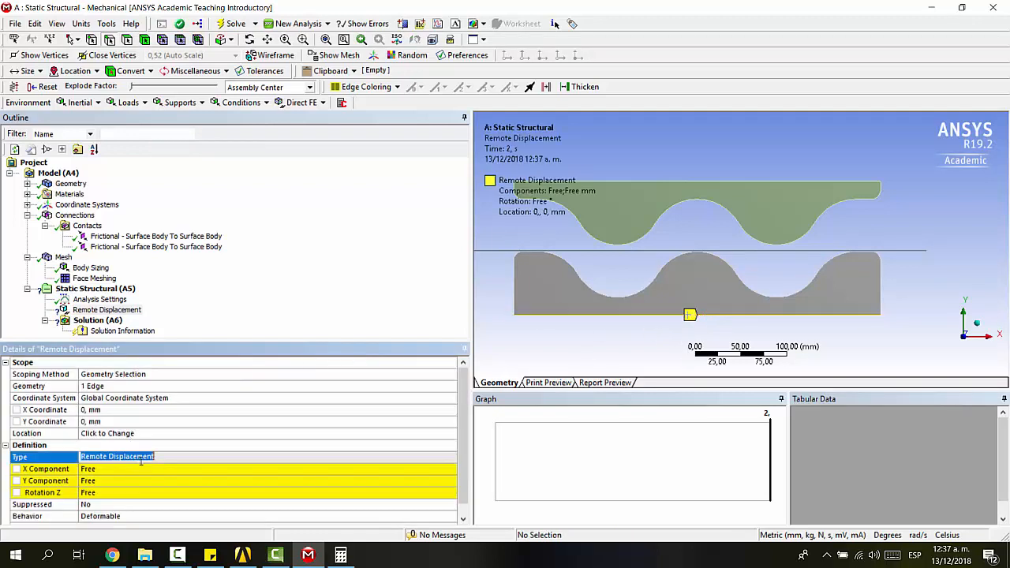
click(145, 468)
text(0)
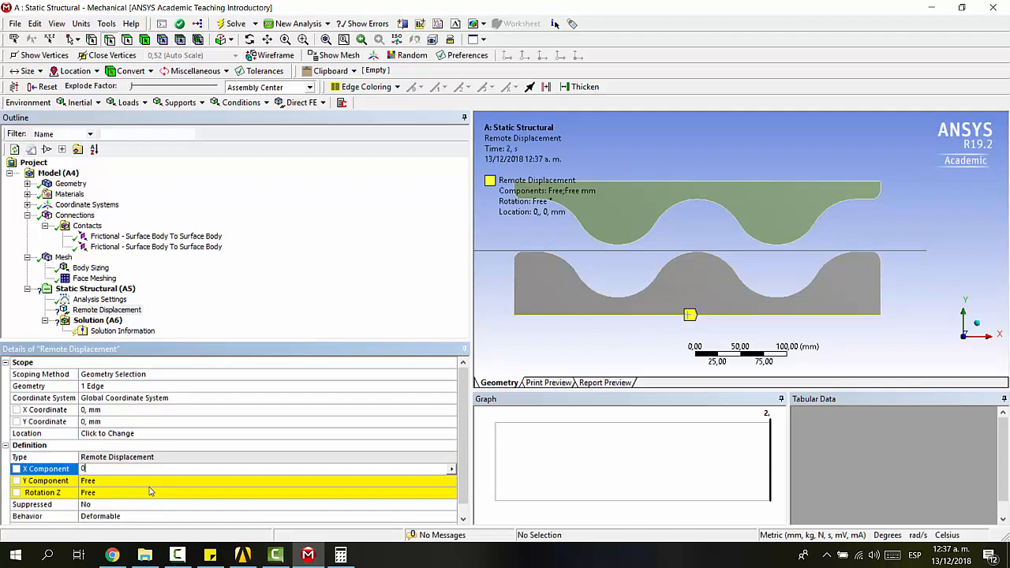
click(142, 480)
text(0)
click(150, 494)
text(0)
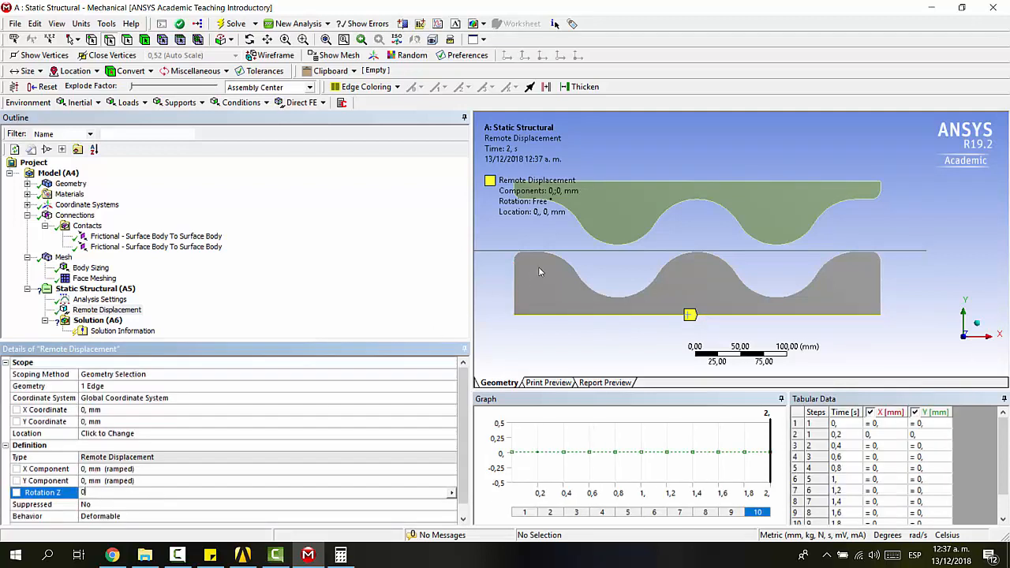
key(Return)
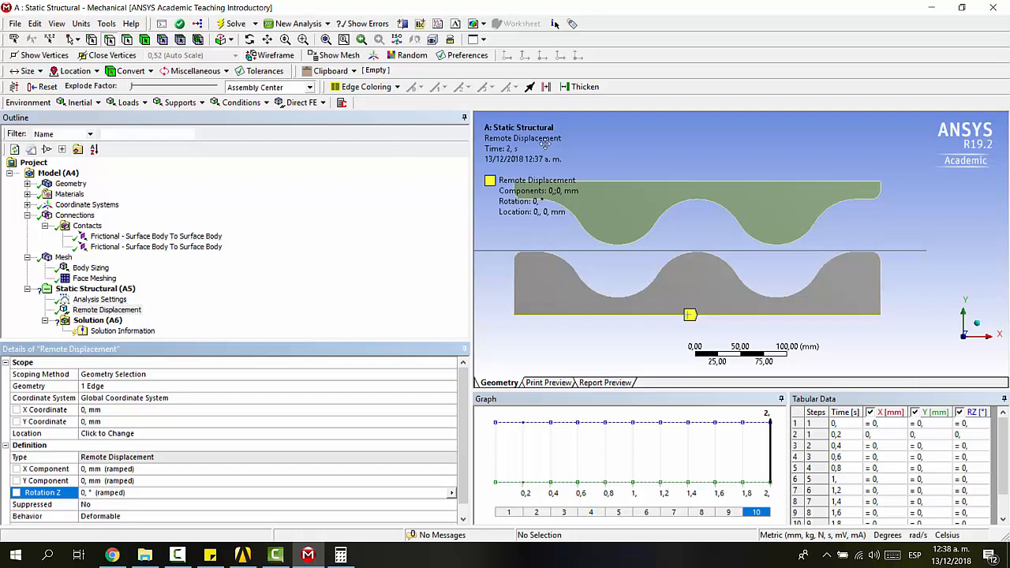
- Add a second Remote Displacement support scoped to the top edge of the upper die
click(175, 102)
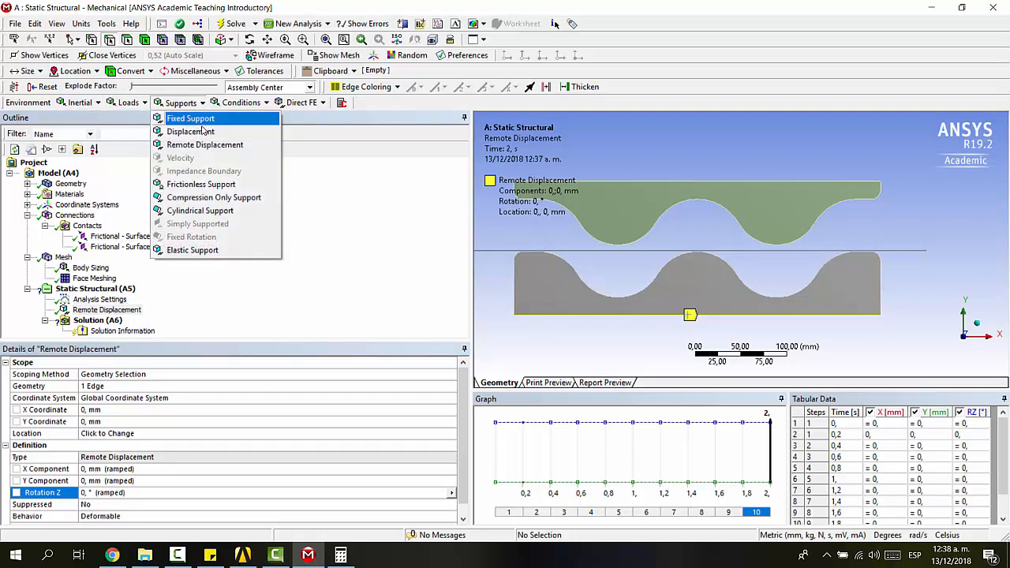
click(190, 144)
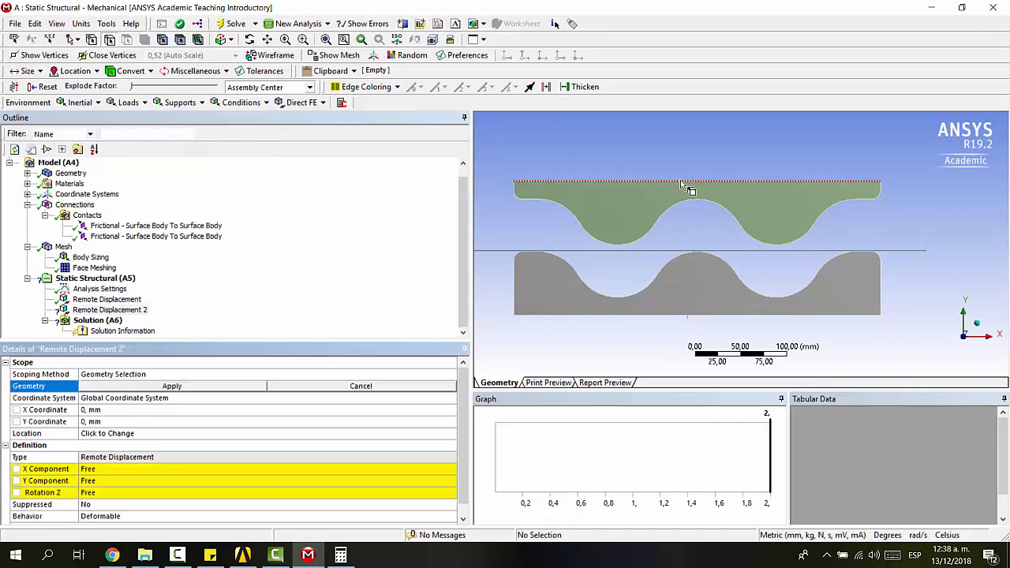
click(680, 180)
click(172, 388)
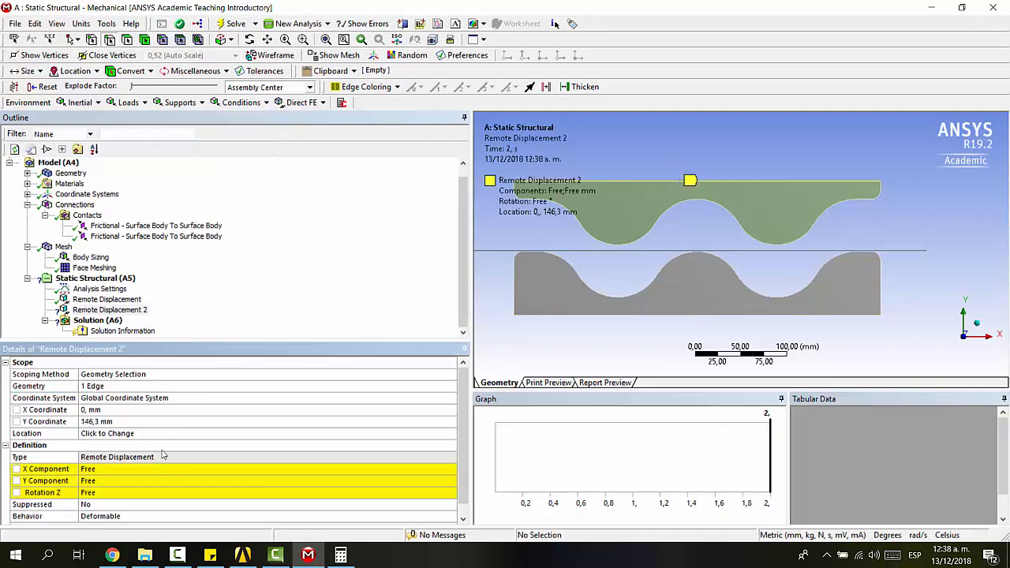
- Set the upper die's remote displacement to 0 mm in X and 0° rotation about Z
click(145, 470)
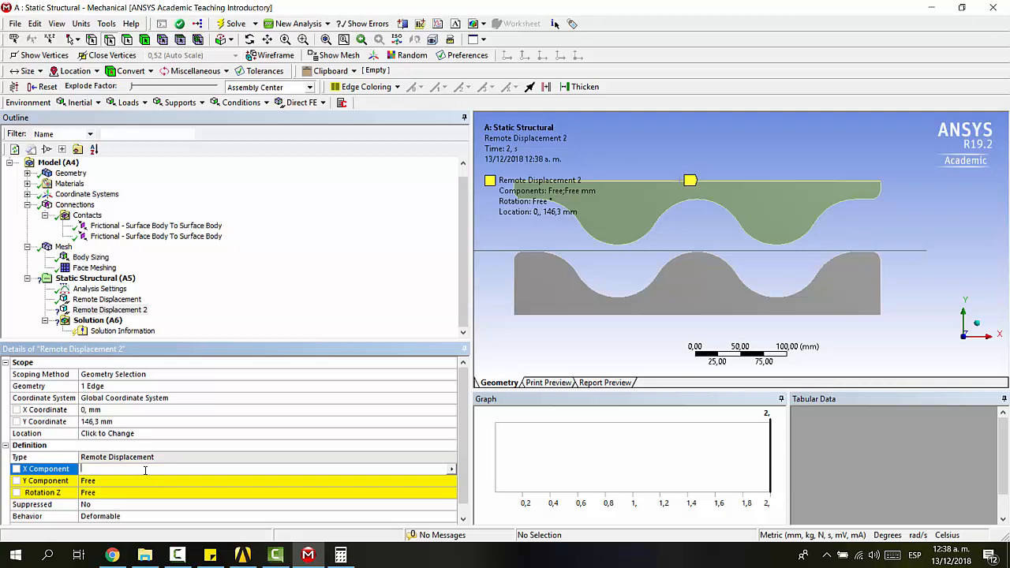
text(0)
click(116, 491)
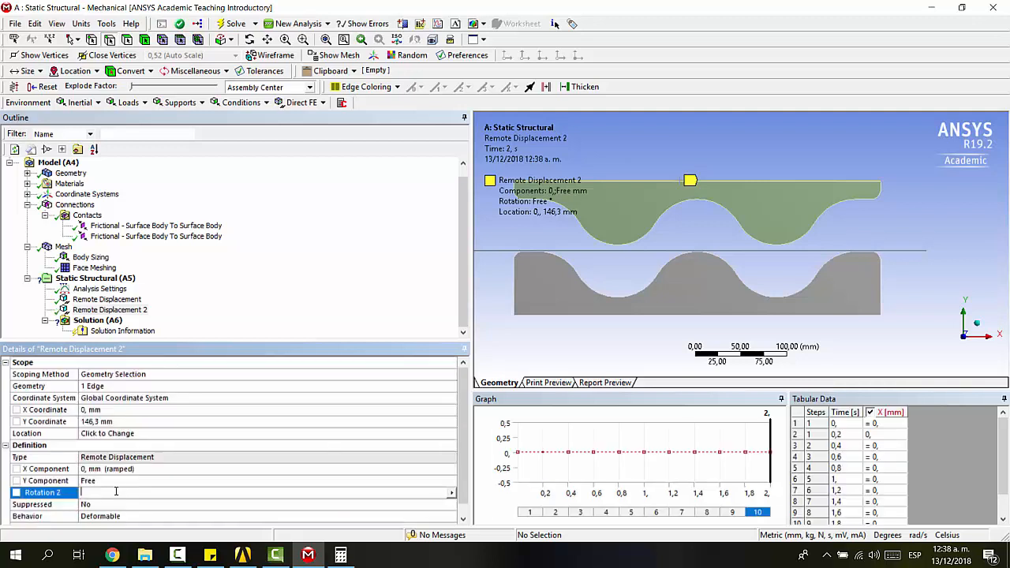
- Make the upper die's remote displacement Y component tabular and set it to -55 mm at 2 s, load step 10
click(123, 480)
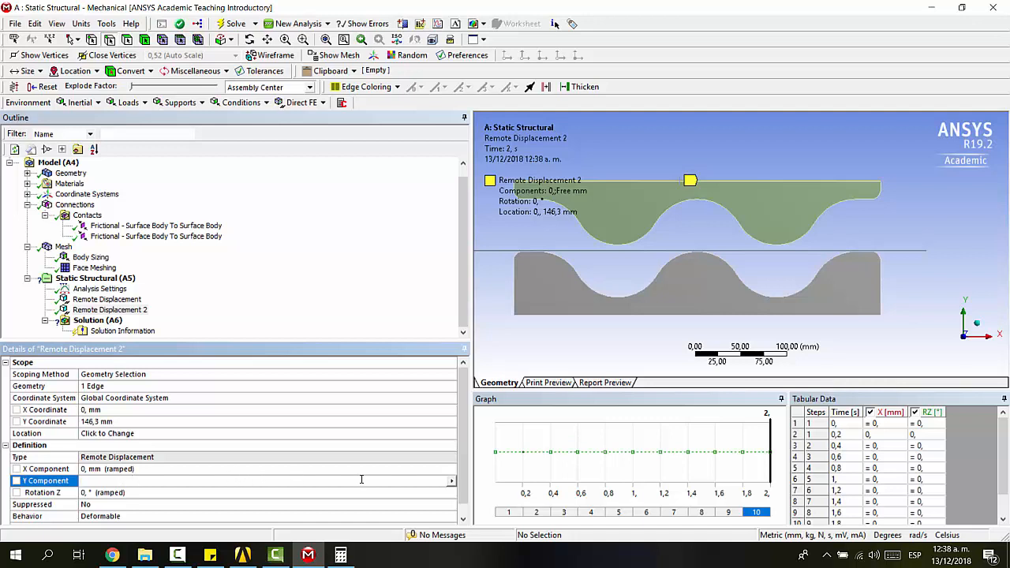
click(452, 481)
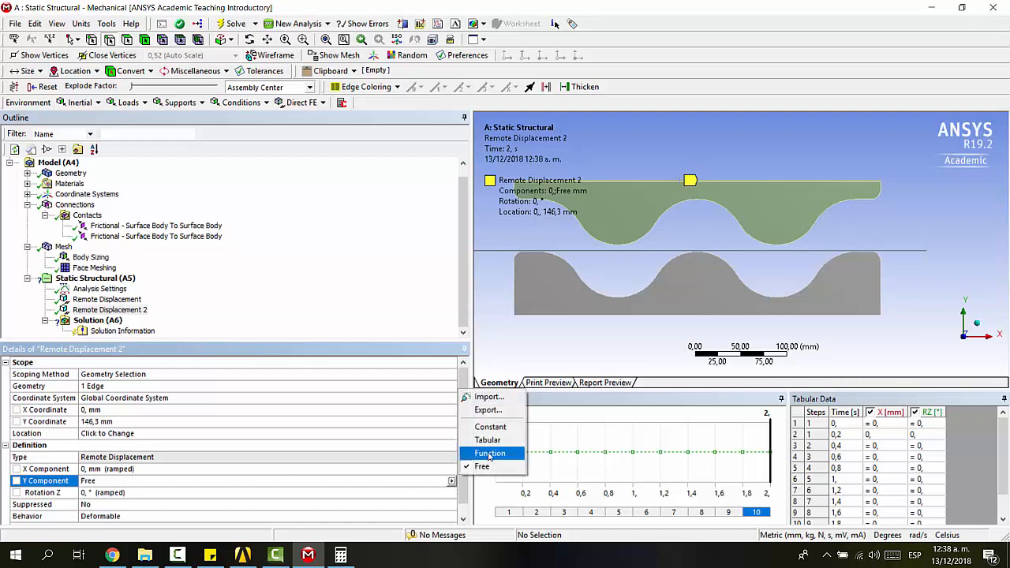
click(494, 439)
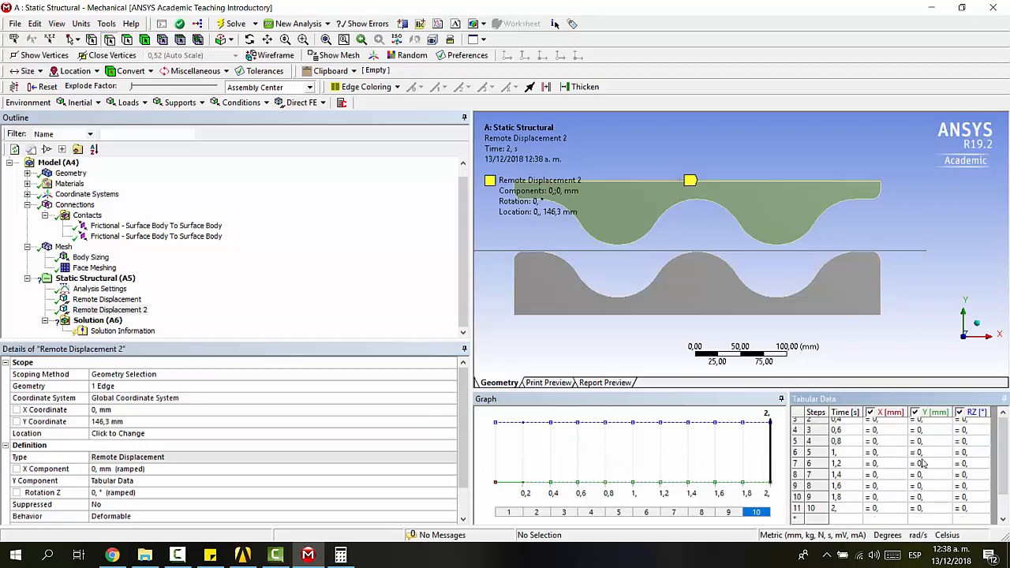
scroll(915, 461, down, 1)
click(930, 508)
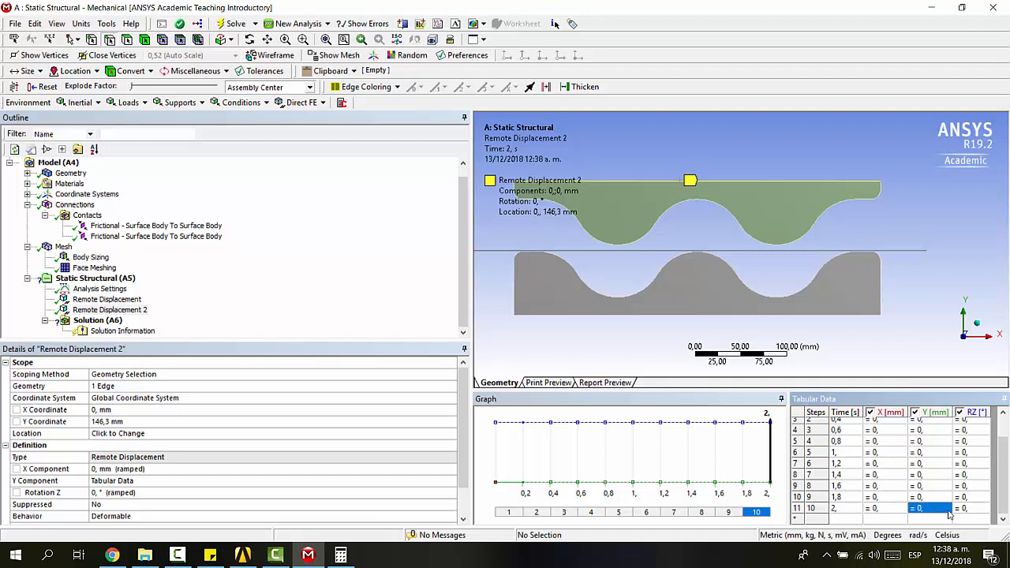
text(55)
key(Tab)
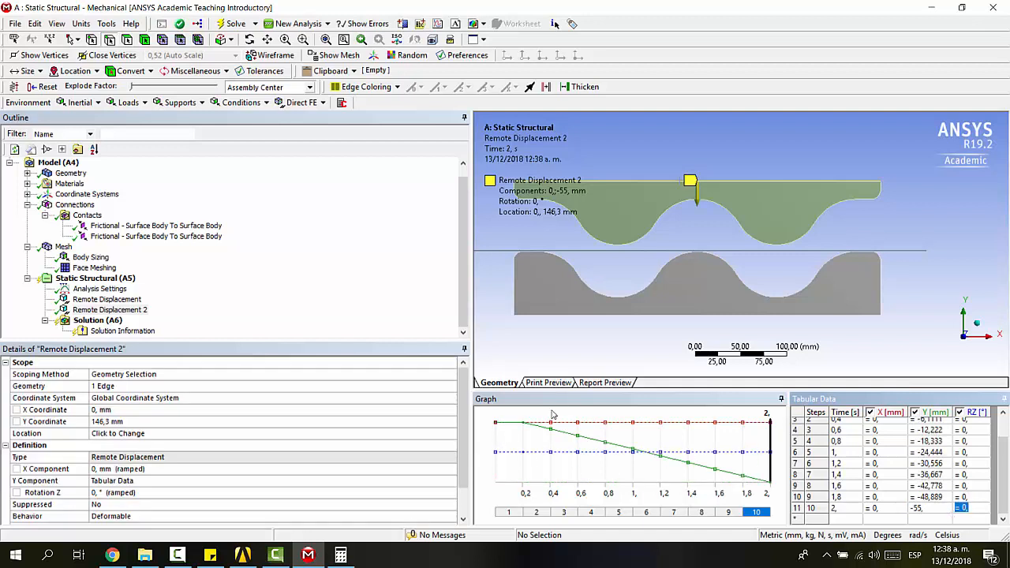
- Delete the 0.2 s row from the upper die's displacement table so the Y displacement ramps linearly from 0 s
scroll(904, 485, up, 1)
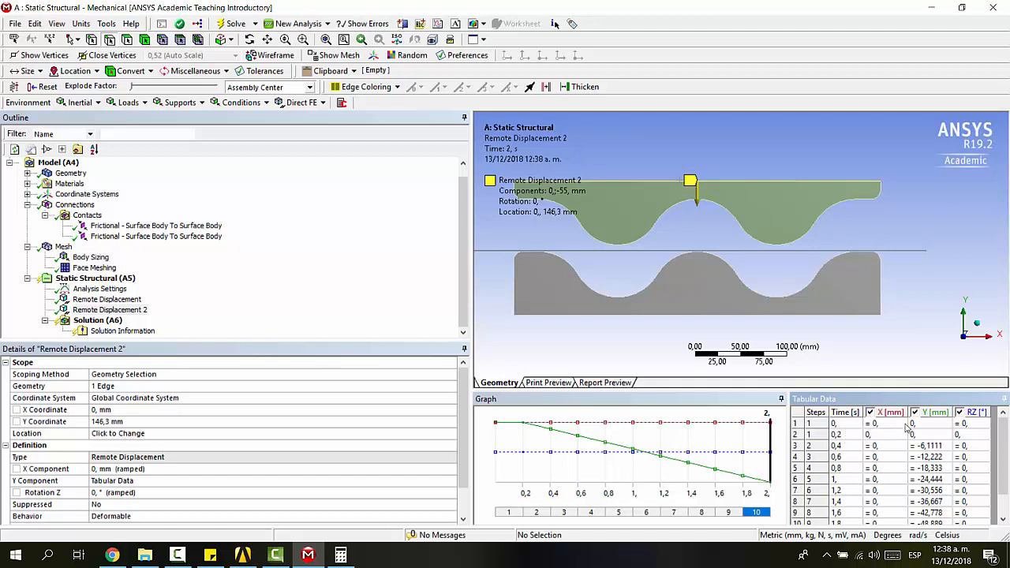
right_click(796, 434)
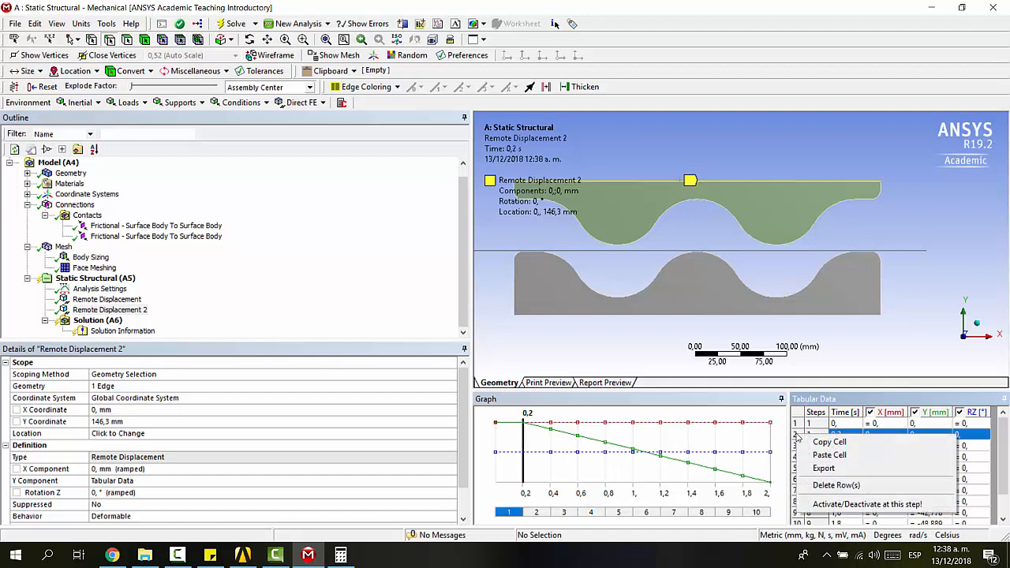
click(829, 455)
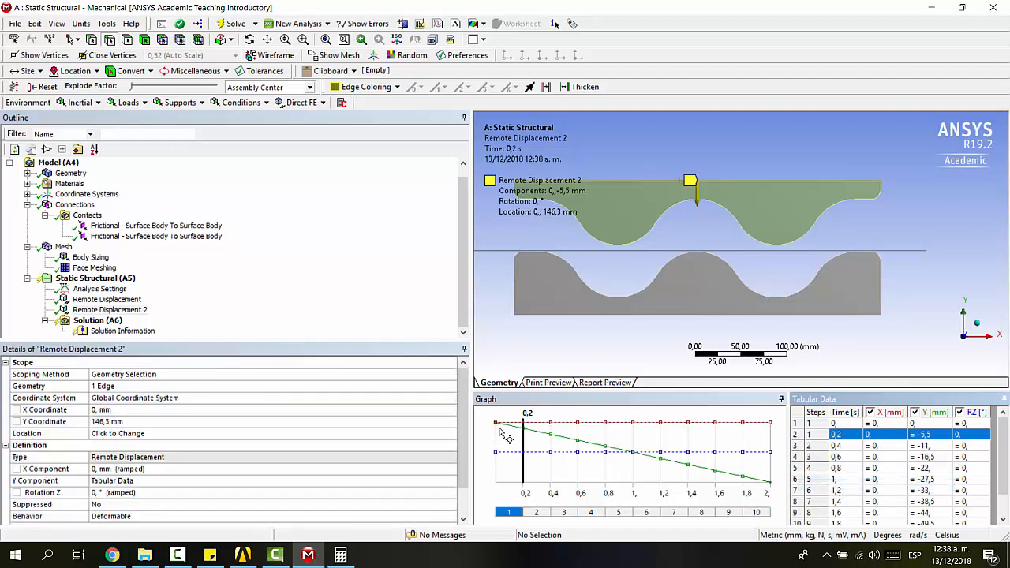
click(920, 425)
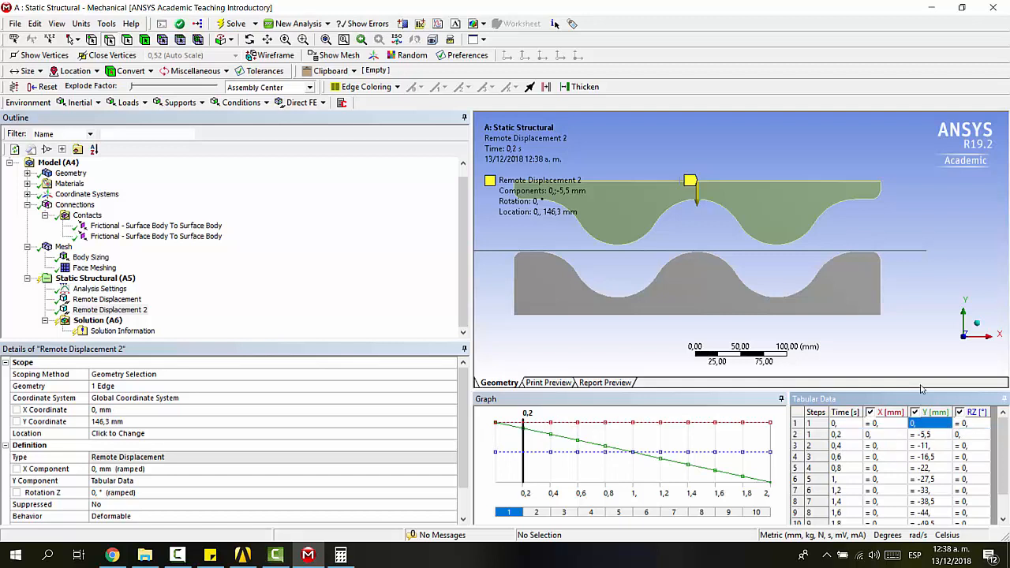
click(924, 435)
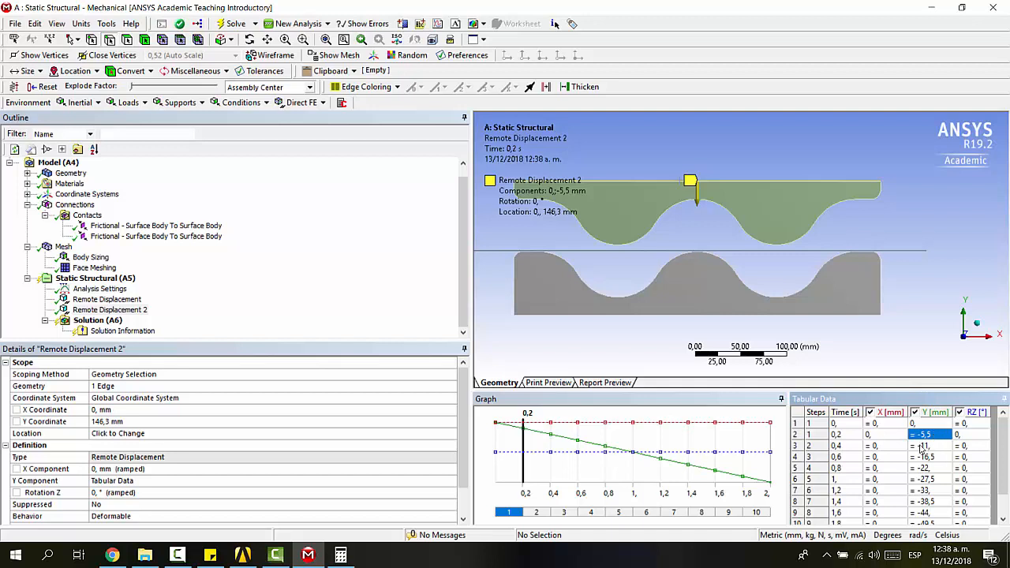
click(941, 447)
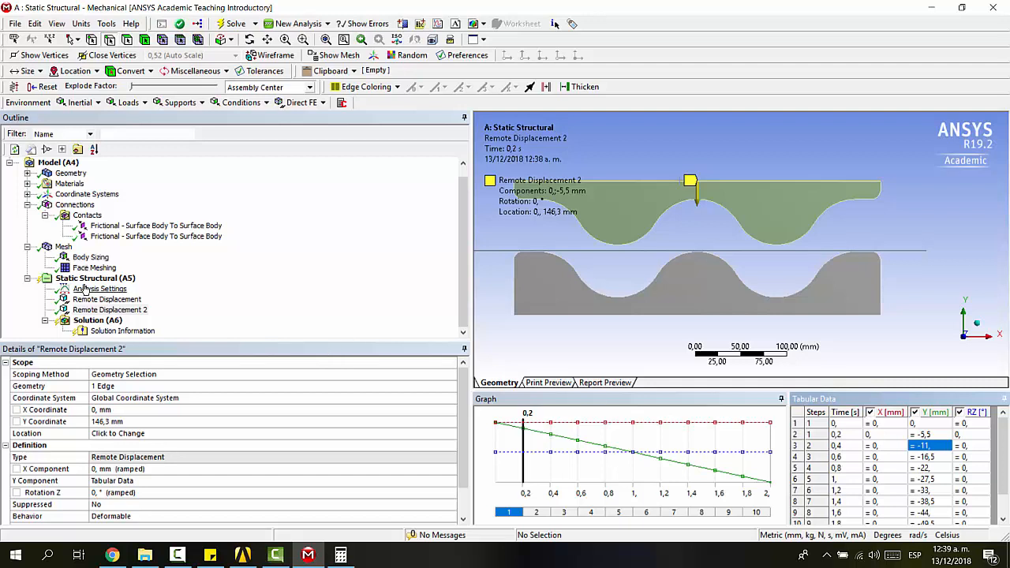
- Add Total Deformation and Equivalent (von-Mises) Stress results for all bodies and solve the analysis
click(87, 320)
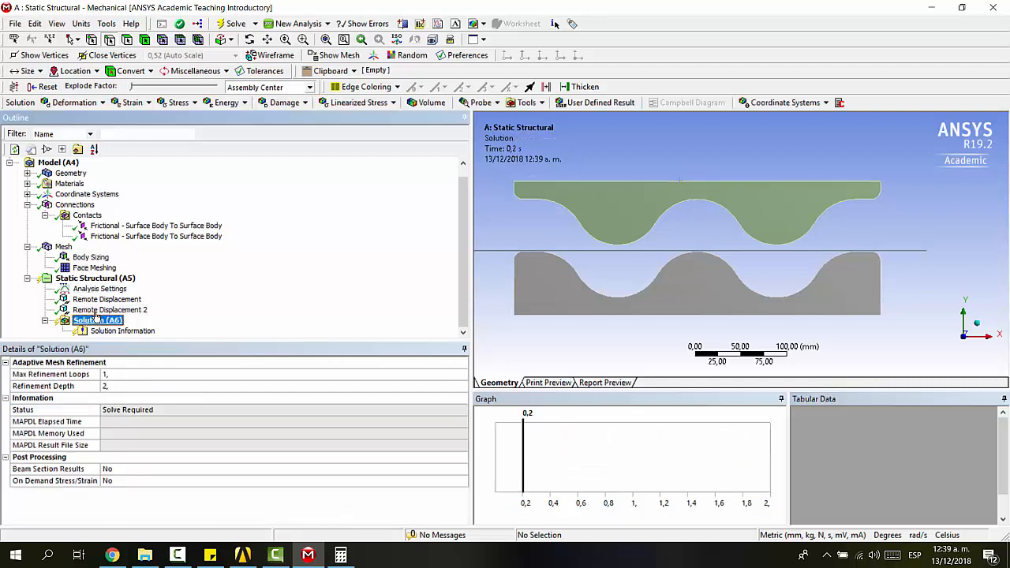
click(67, 102)
click(67, 117)
click(180, 103)
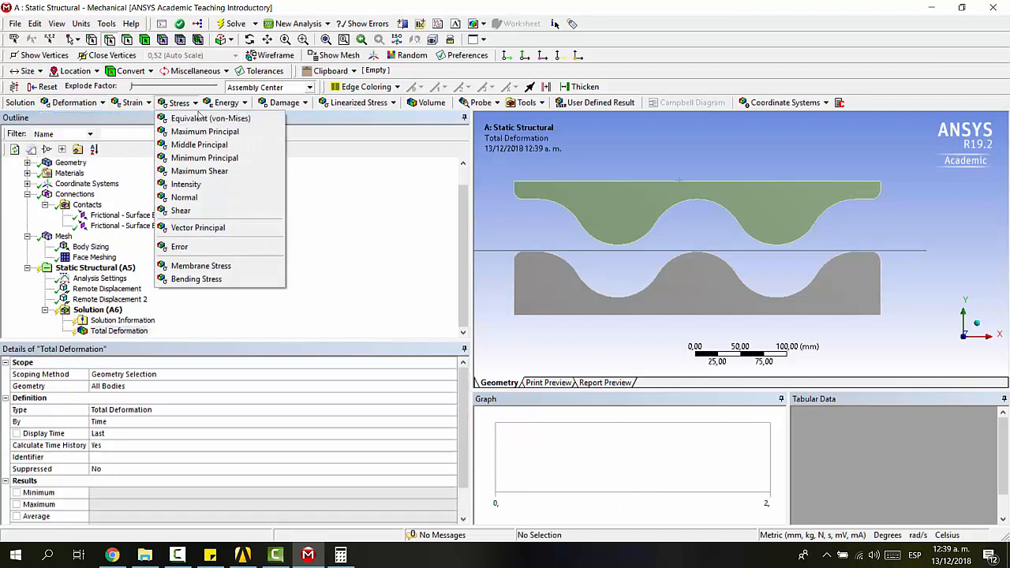
click(210, 118)
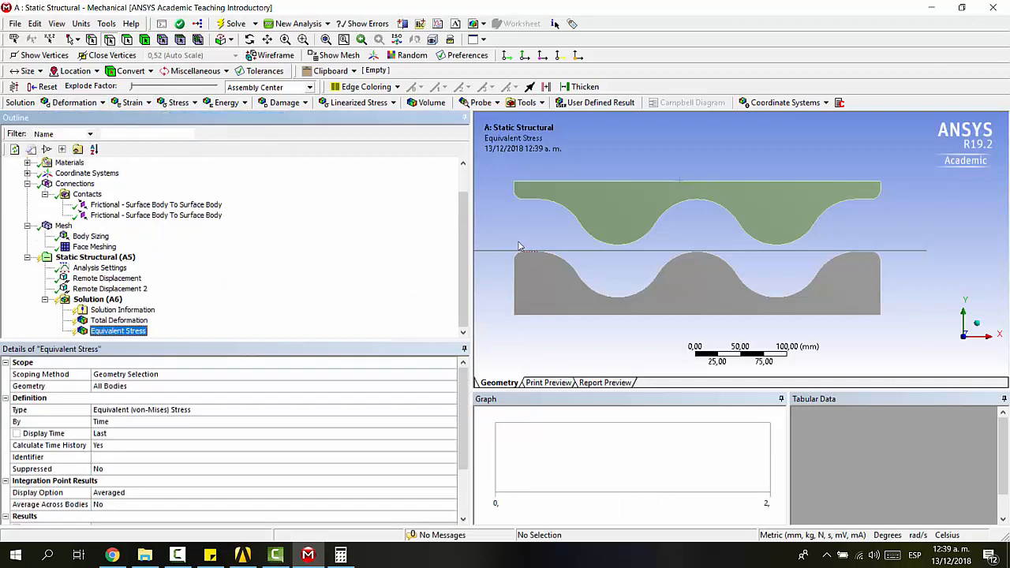
scroll(94, 293, up, 1)
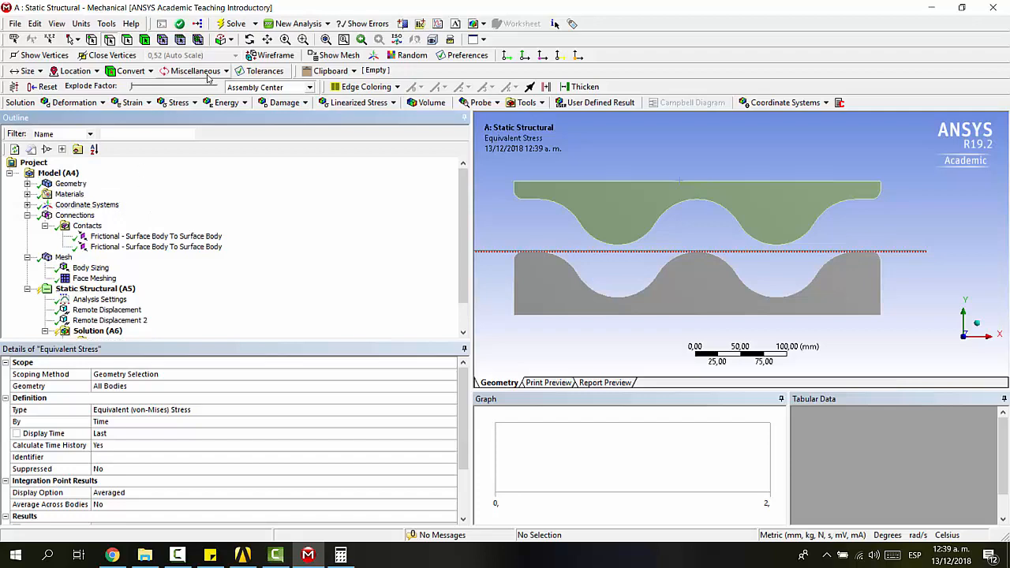
click(234, 23)
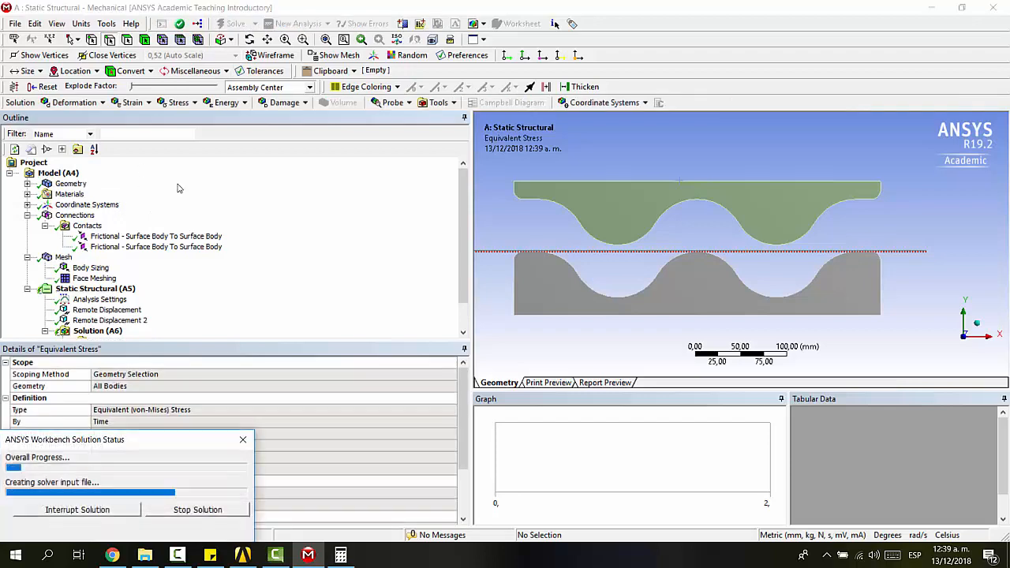
click(119, 300)
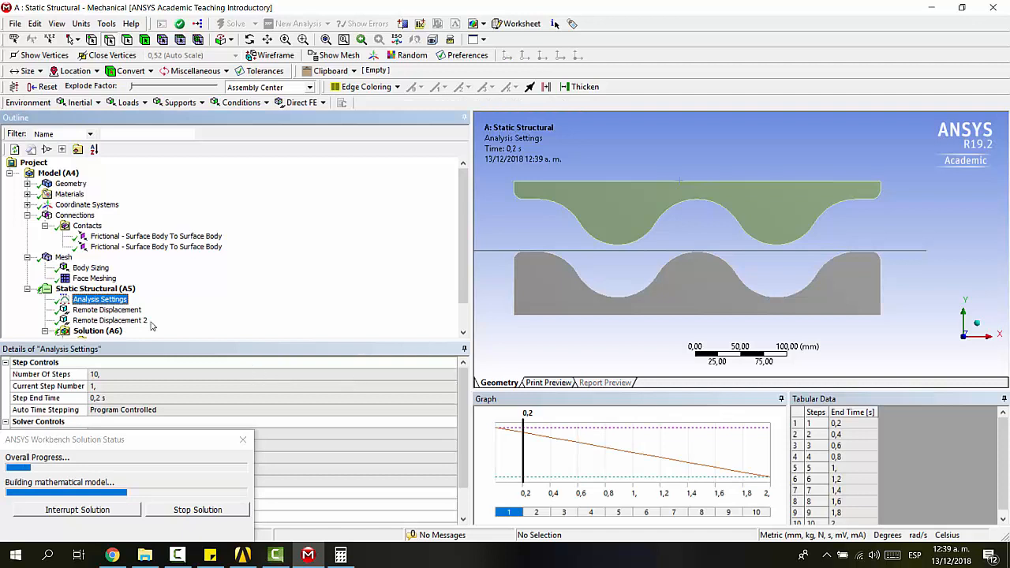
click(95, 288)
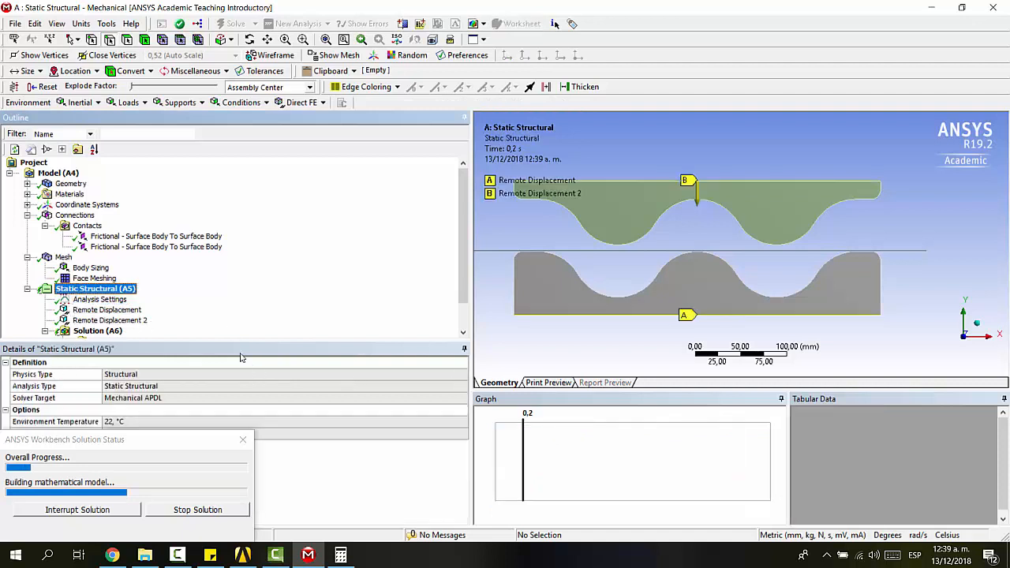
scroll(116, 303, down, 1)
click(98, 270)
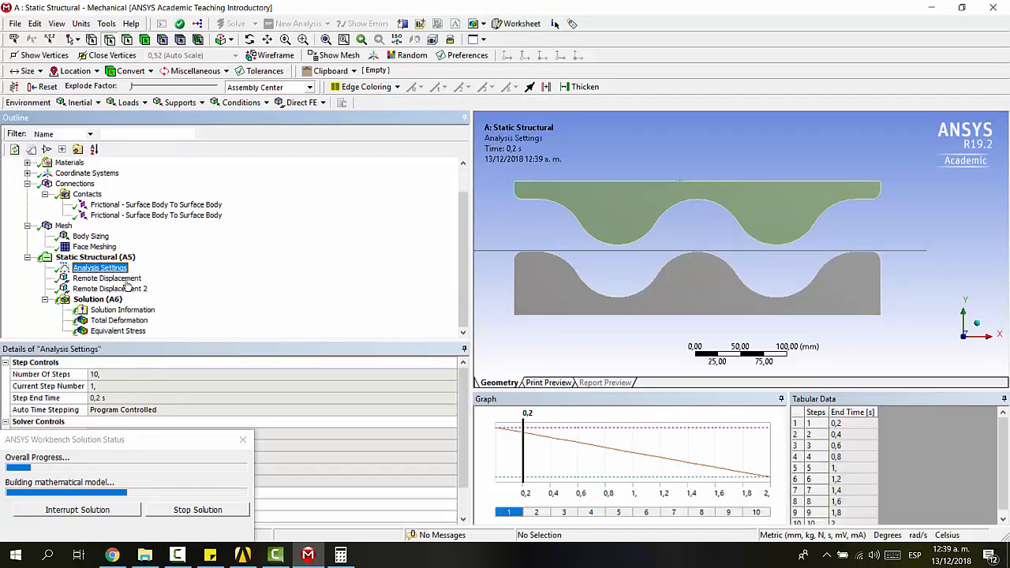
scroll(203, 384, down, 1)
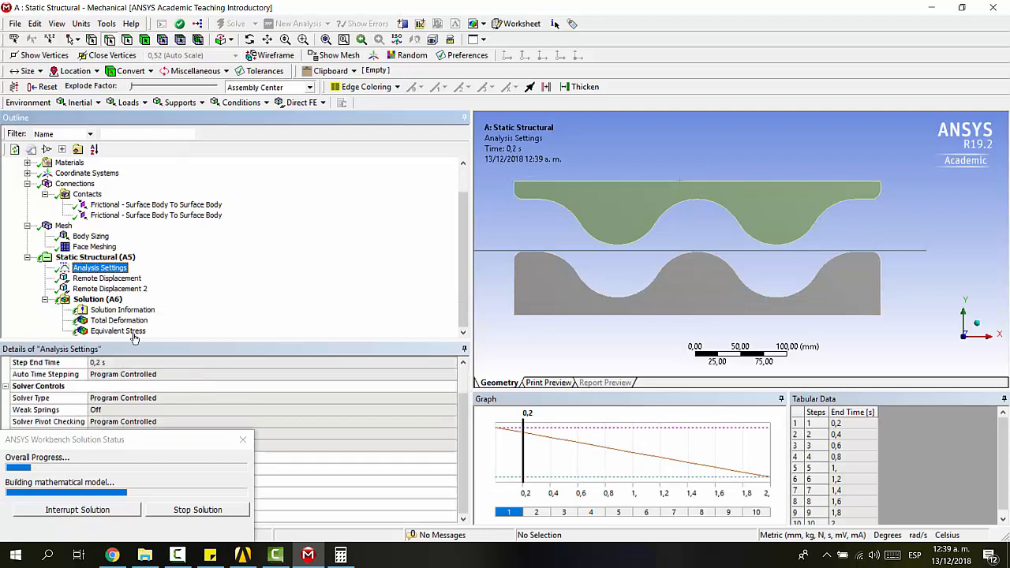
- Set the Solution Information output to Force Convergence and enlarge the worksheet to follow the solver's progress
click(123, 309)
click(412, 376)
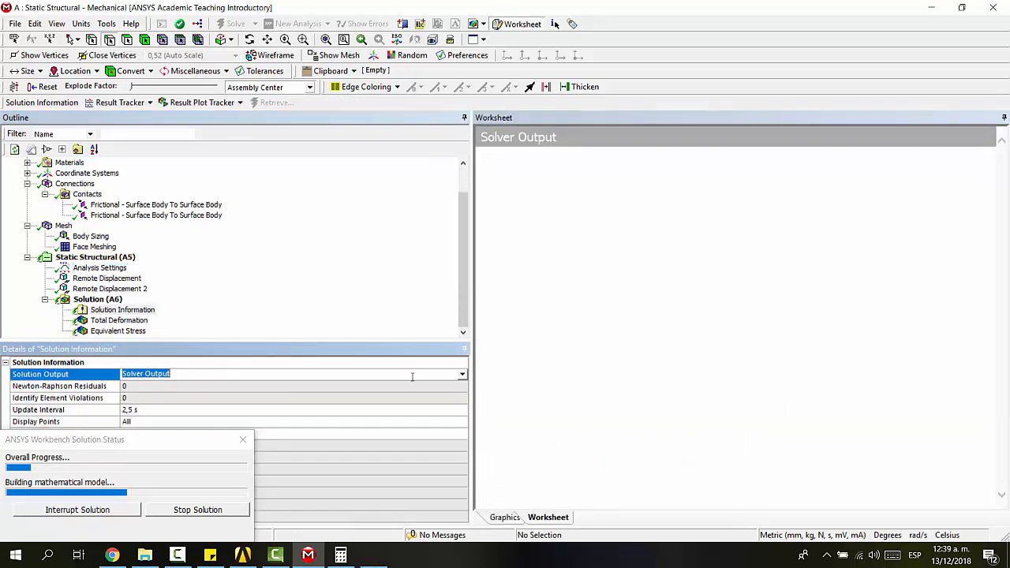
click(461, 375)
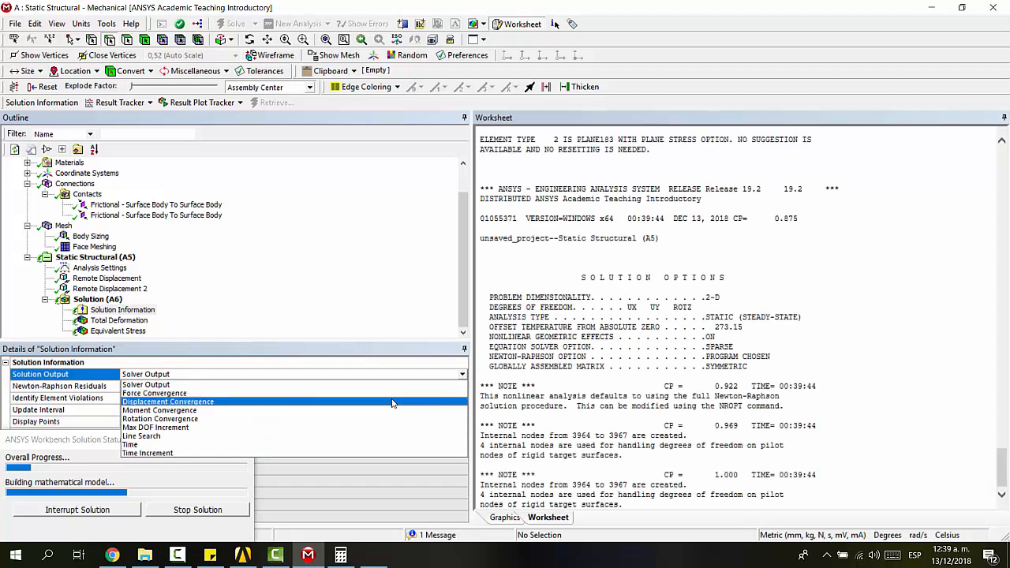
click(461, 376)
click(433, 392)
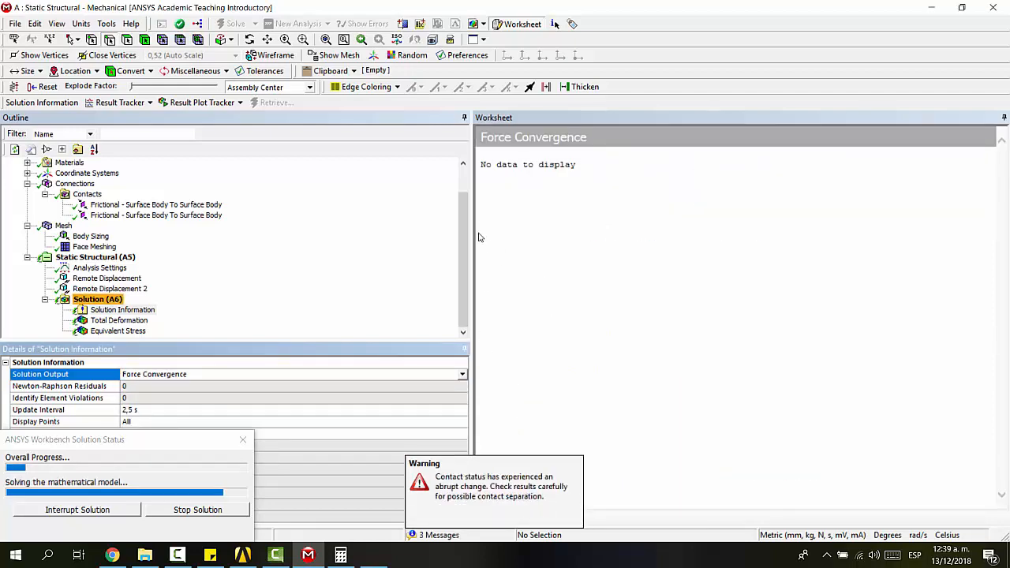
drag(368, 219, 251, 220)
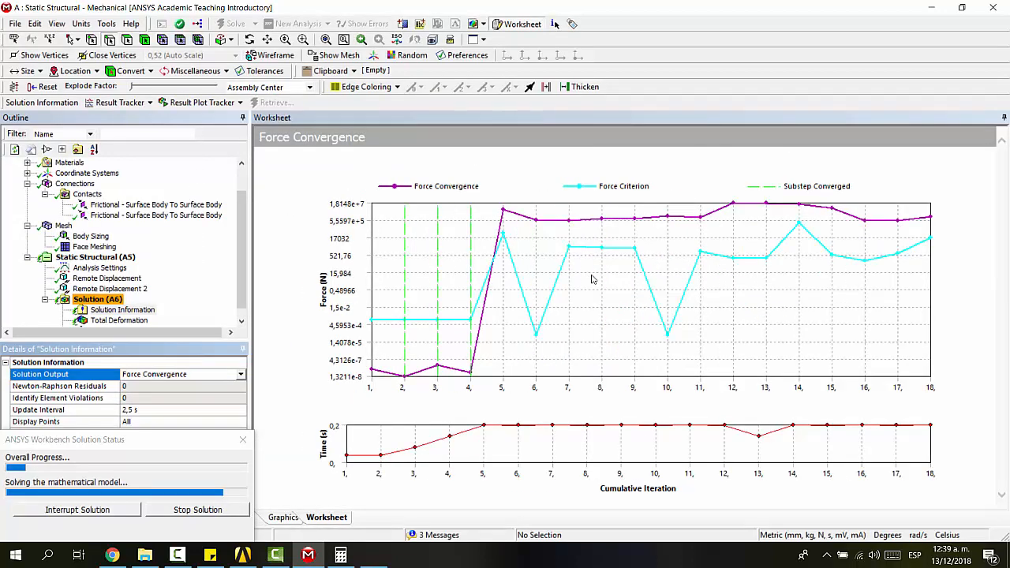
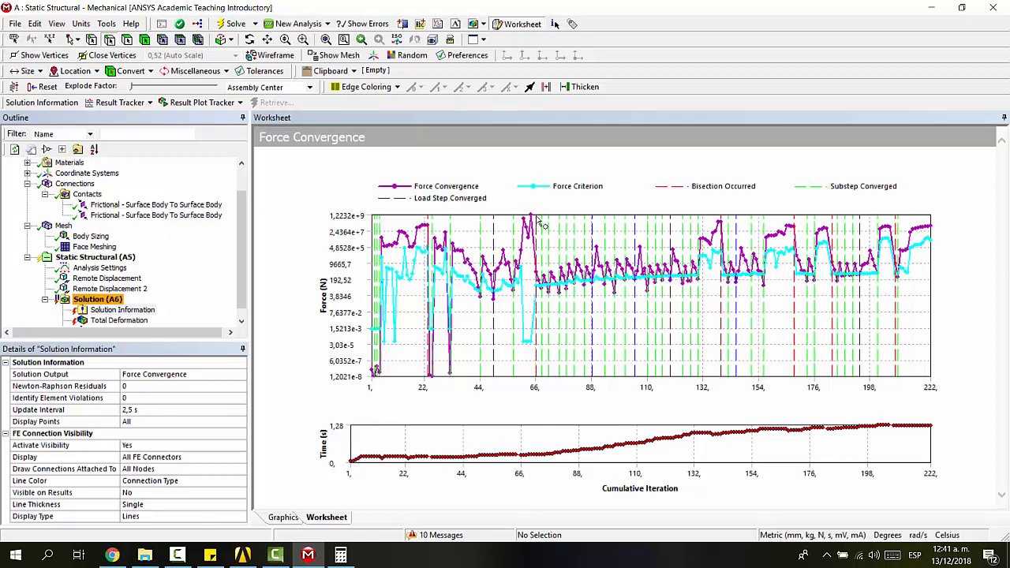
- Display the Total Deformation result and compare the undeformed shape with the 1.0 true-scale deformation
scroll(120, 312, down, 1)
click(120, 310)
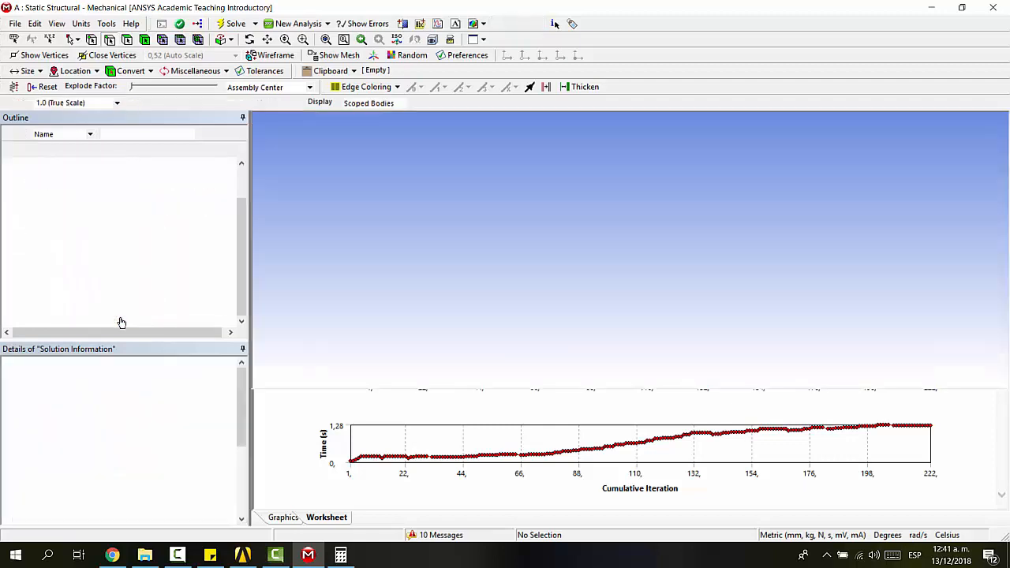
scroll(613, 288, down, 5)
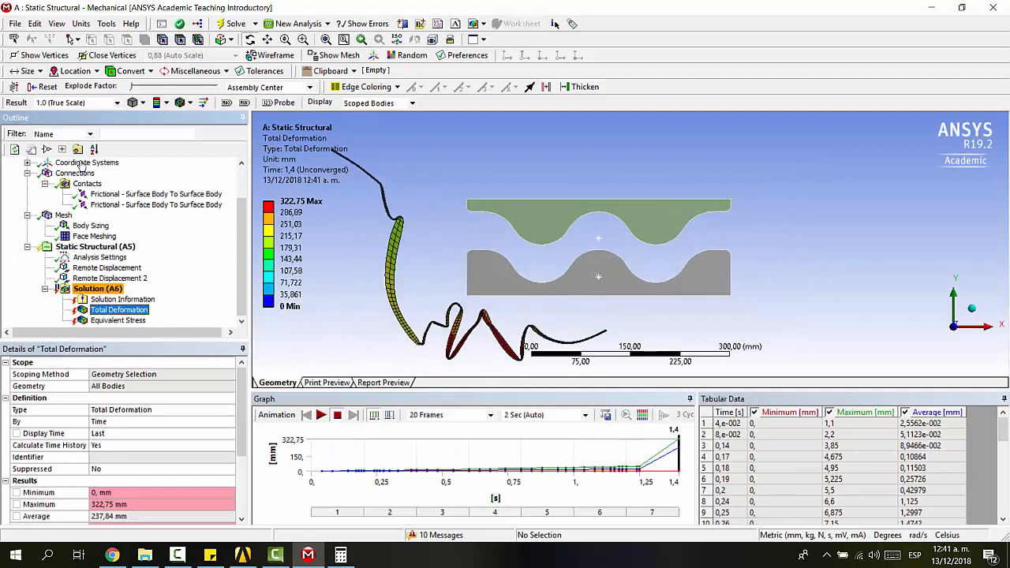
scroll(591, 223, down, 1)
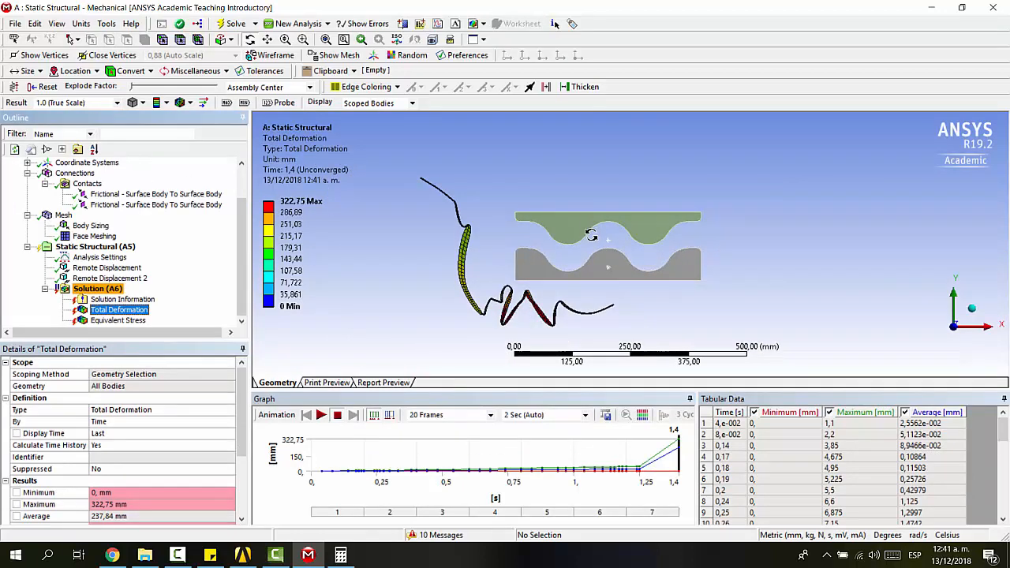
click(116, 104)
click(111, 120)
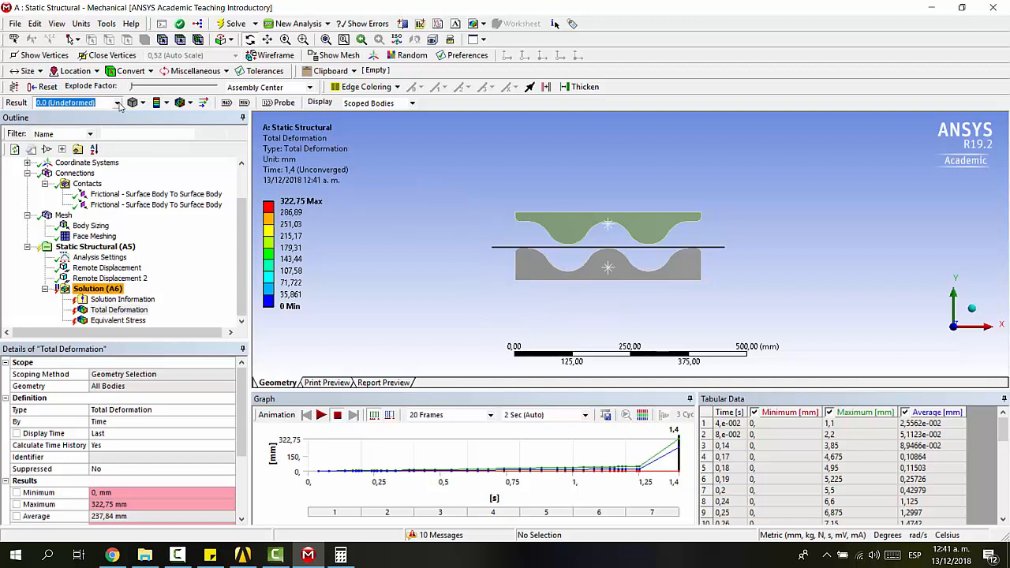
click(118, 104)
click(96, 126)
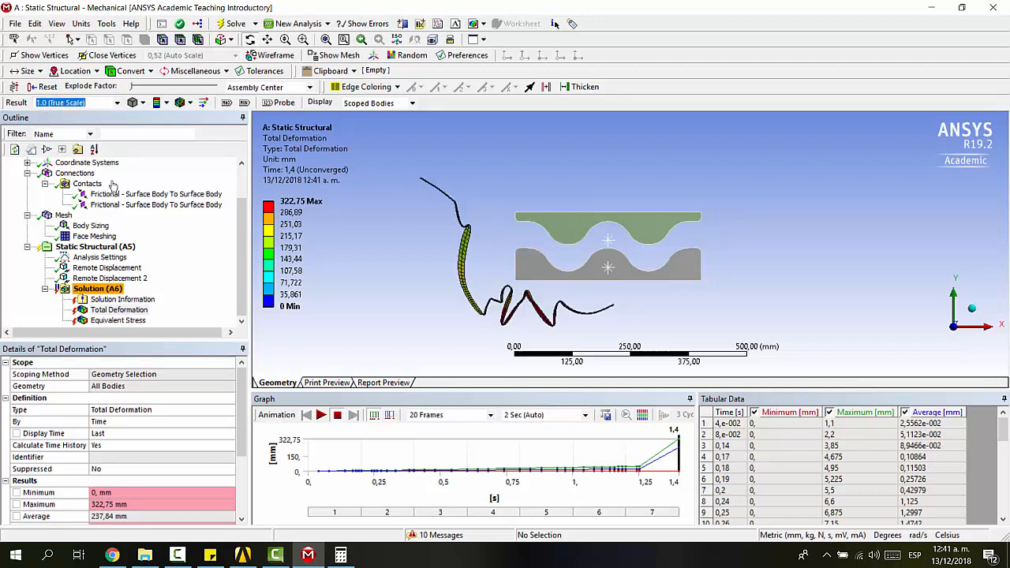
- Check the Equivalent Stress result, return to Total Deformation and play its animation
click(115, 319)
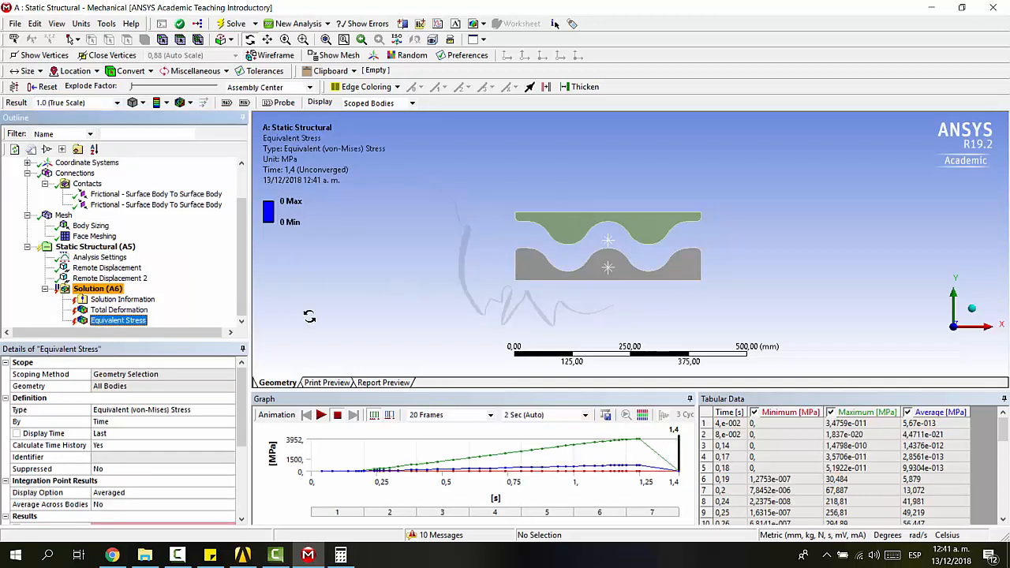
click(118, 309)
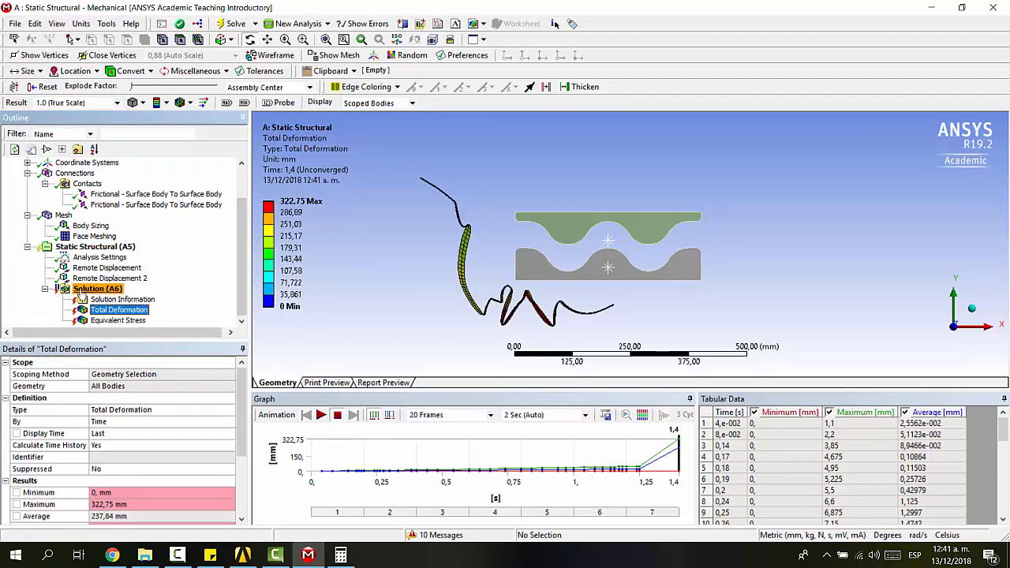
click(118, 289)
click(118, 309)
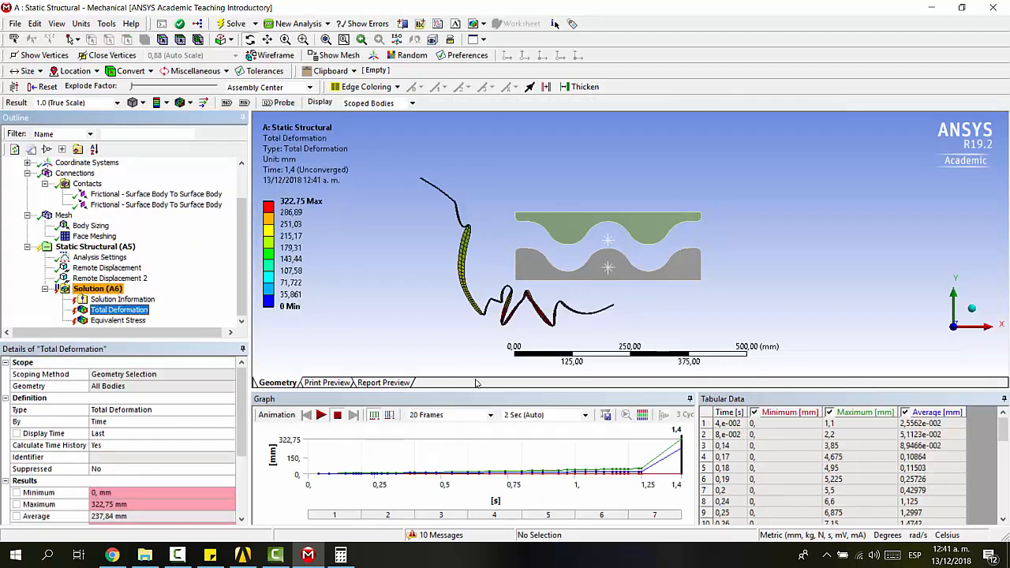
click(321, 415)
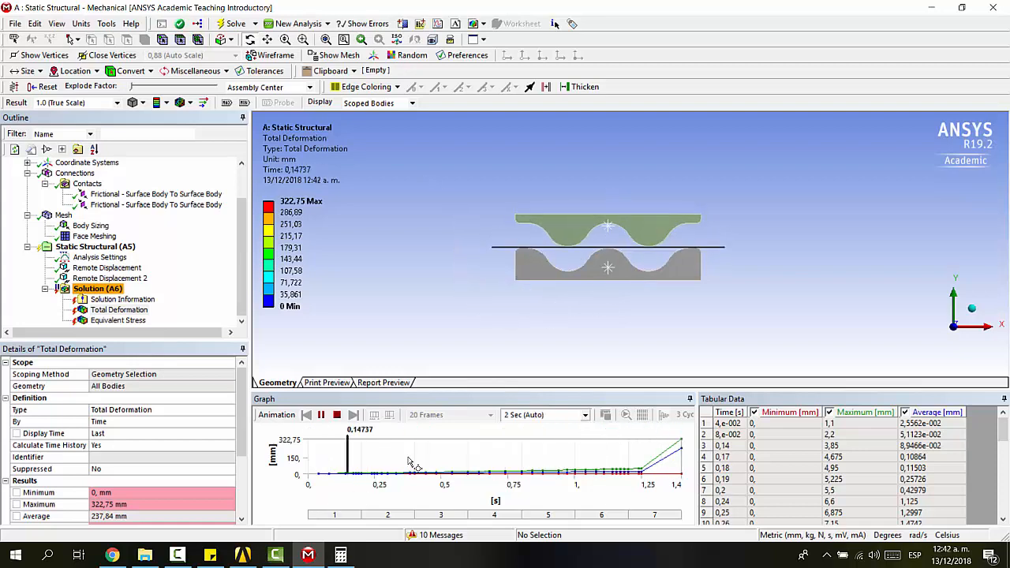
- Read the solver messages and open the full warning about contact pairs with friction greater than 0.2, then dismiss it
click(438, 534)
click(431, 462)
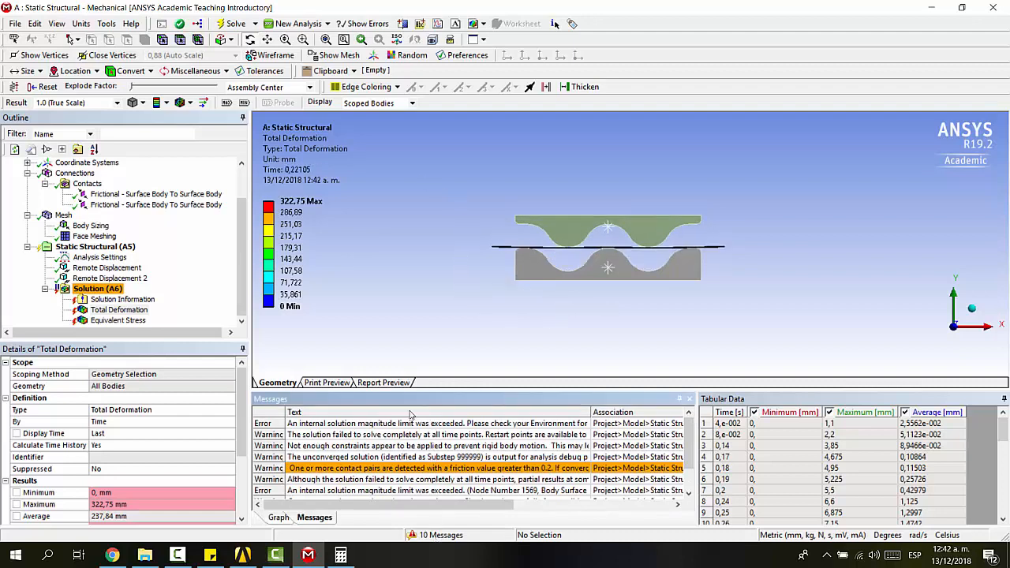
double_click(387, 469)
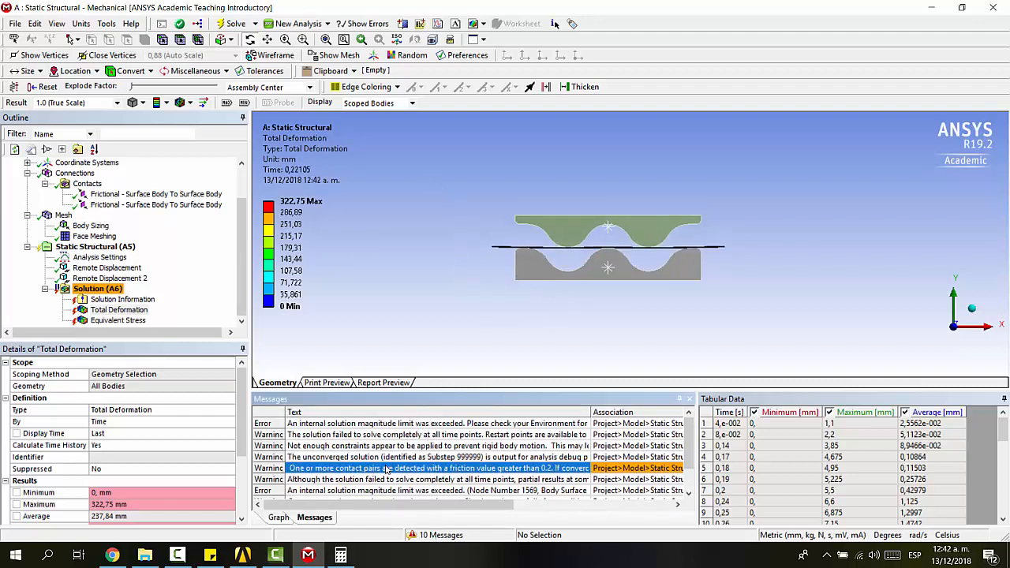
click(607, 330)
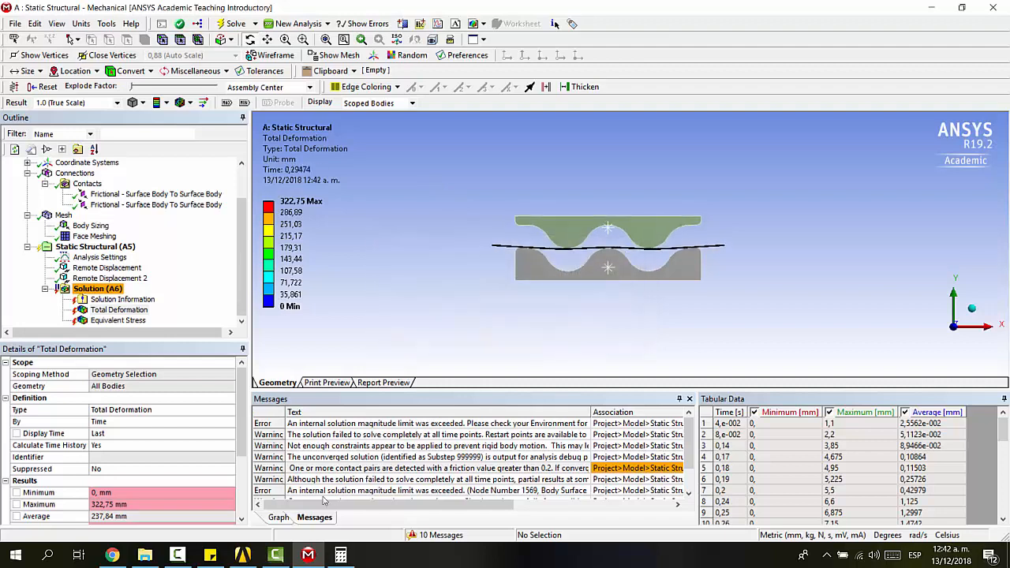
double_click(315, 469)
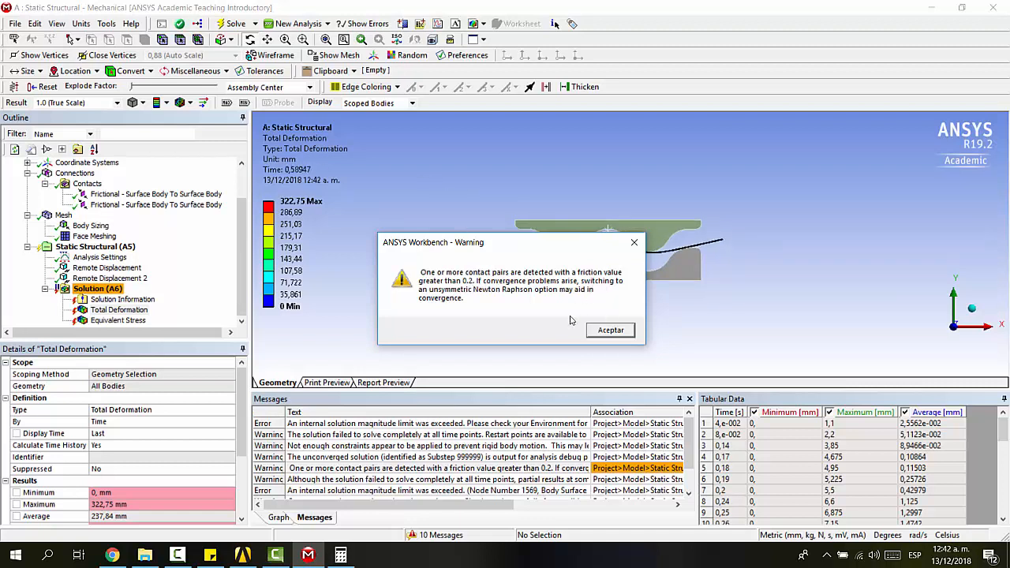
click(608, 332)
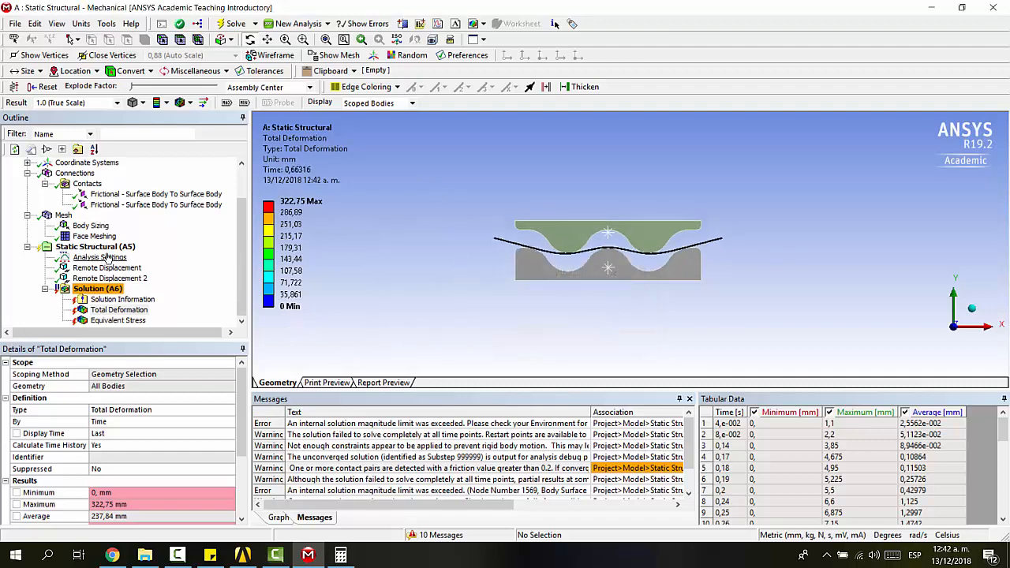
- Review the Remote Displacement 2 definition and the step and solver controls in Analysis Settings
click(110, 277)
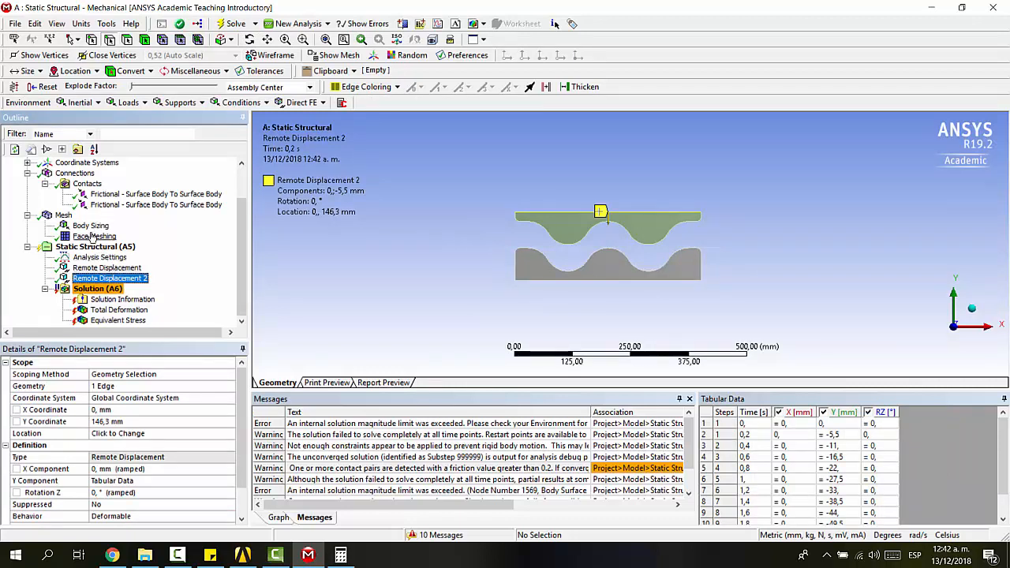
click(100, 258)
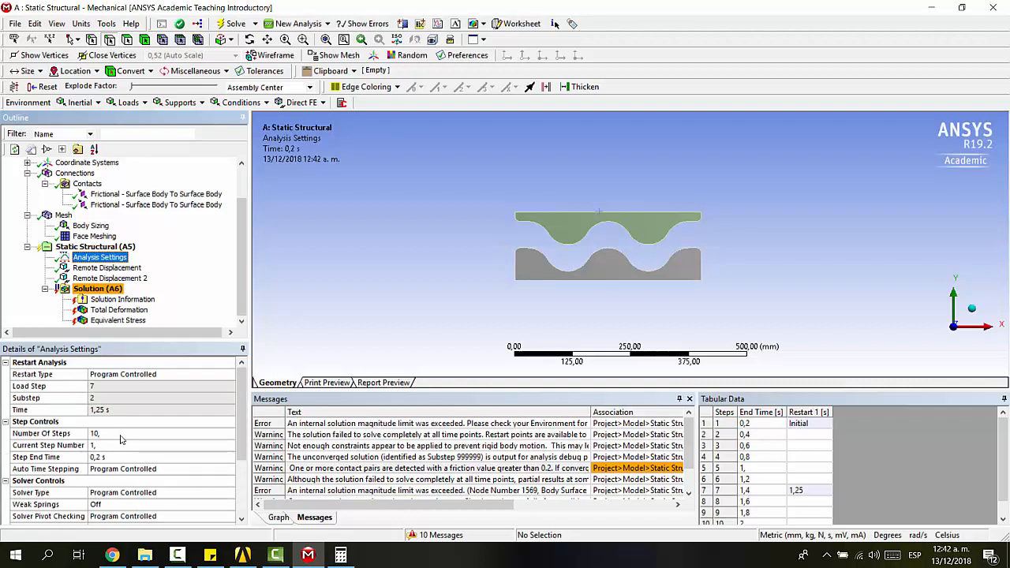
scroll(121, 440, down, 1)
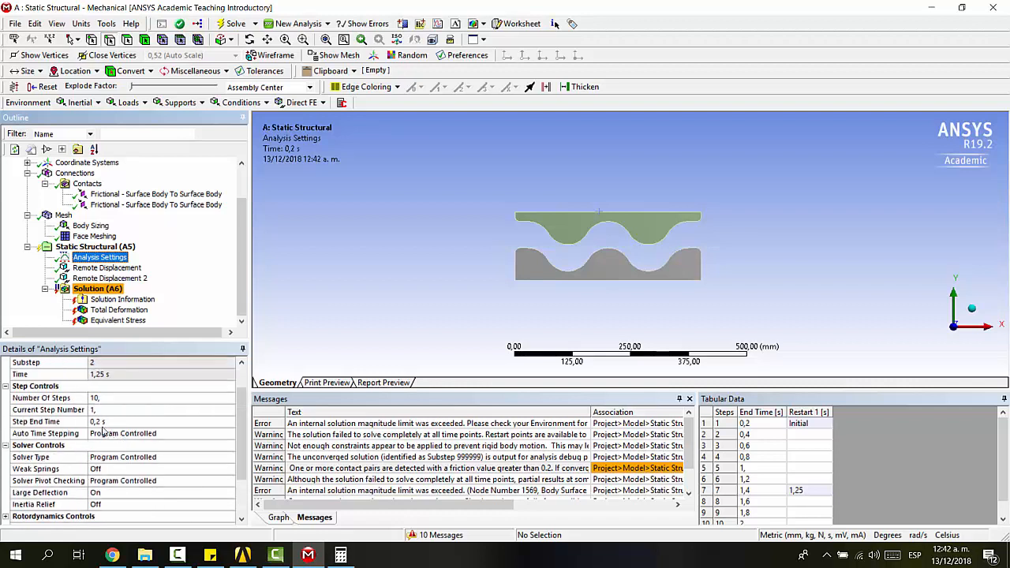
scroll(118, 414, up, 1)
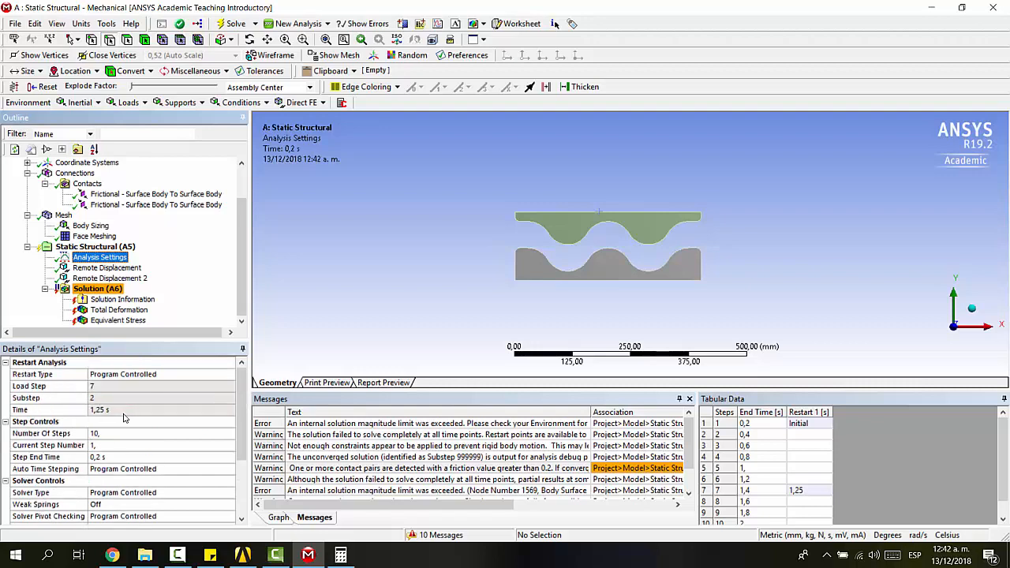
click(103, 248)
click(111, 258)
scroll(139, 410, down, 3)
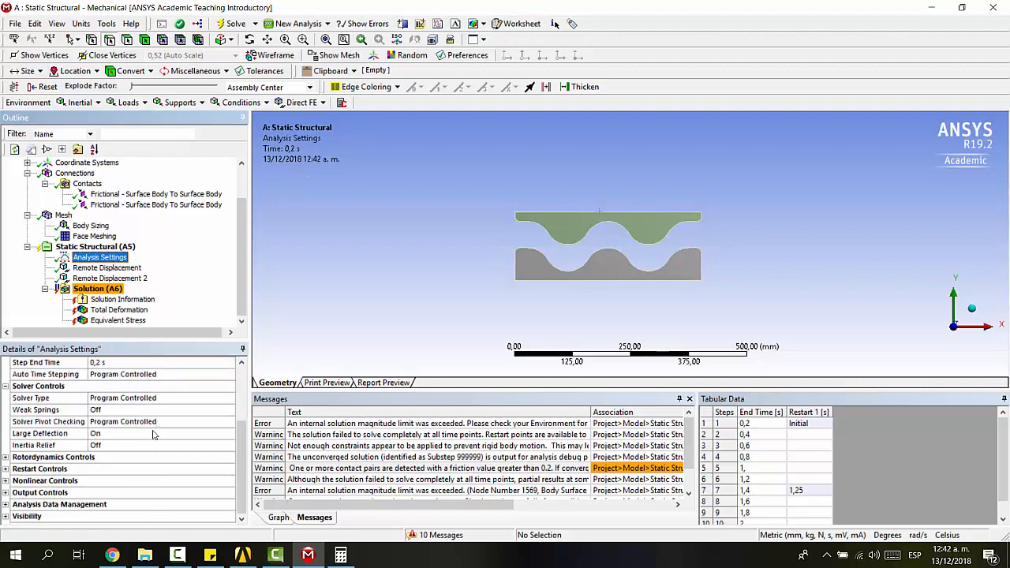
click(11, 460)
scroll(139, 424, up, 3)
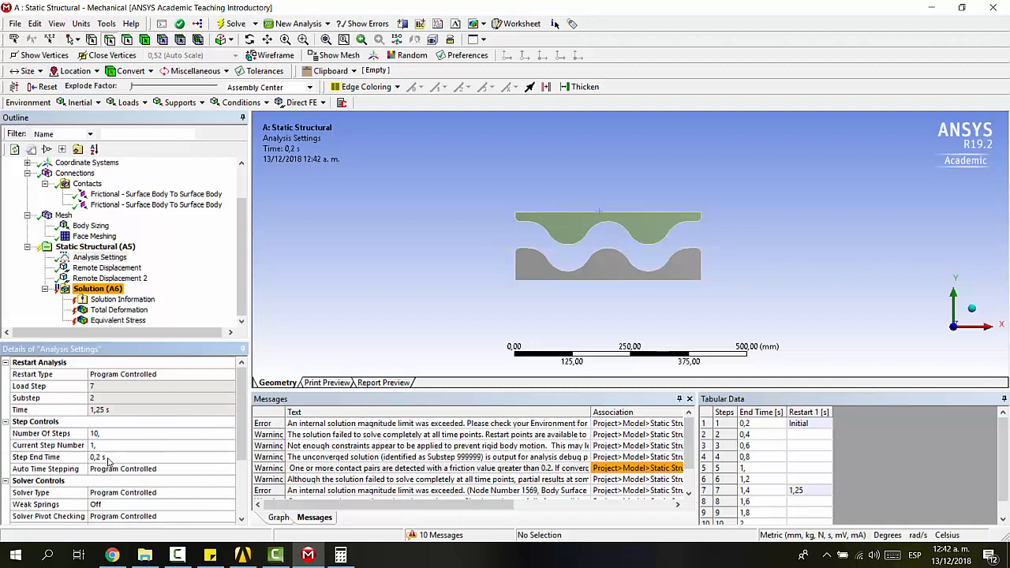
scroll(112, 467, down, 2)
scroll(112, 467, up, 1)
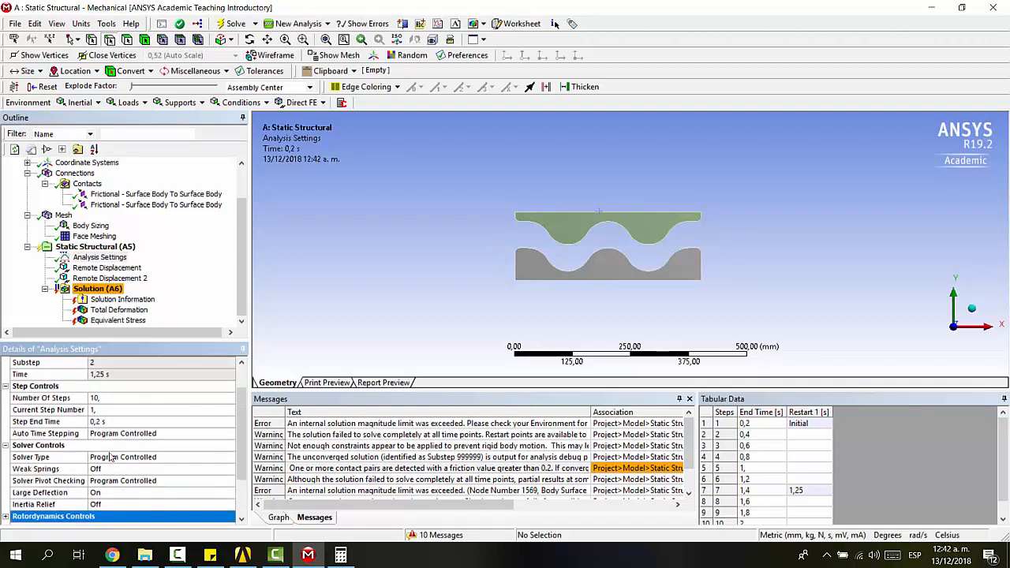
- Turn Auto Time Stepping on for step 1 of the analysis
click(134, 432)
click(158, 433)
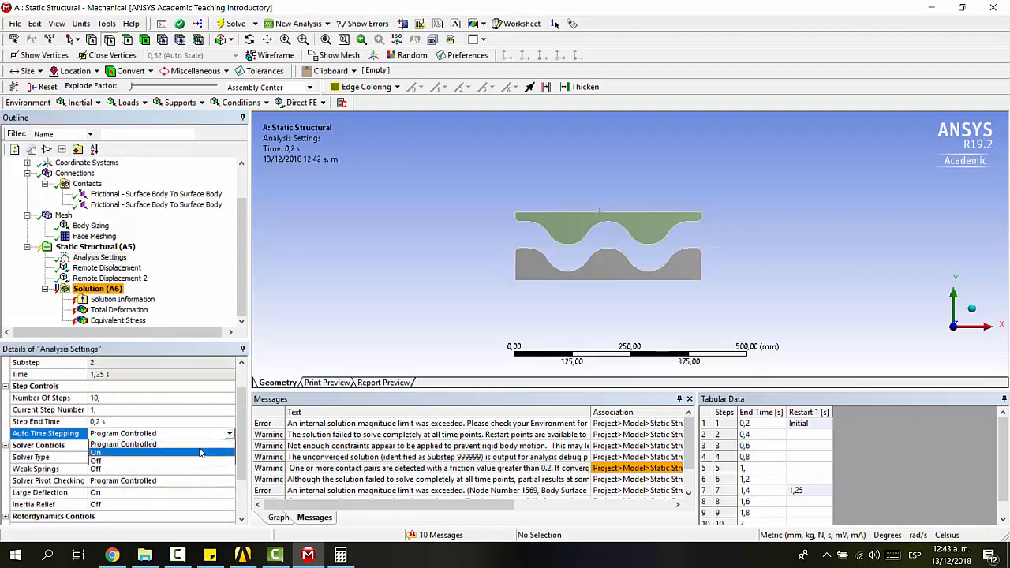
click(183, 452)
scroll(182, 452, down, 2)
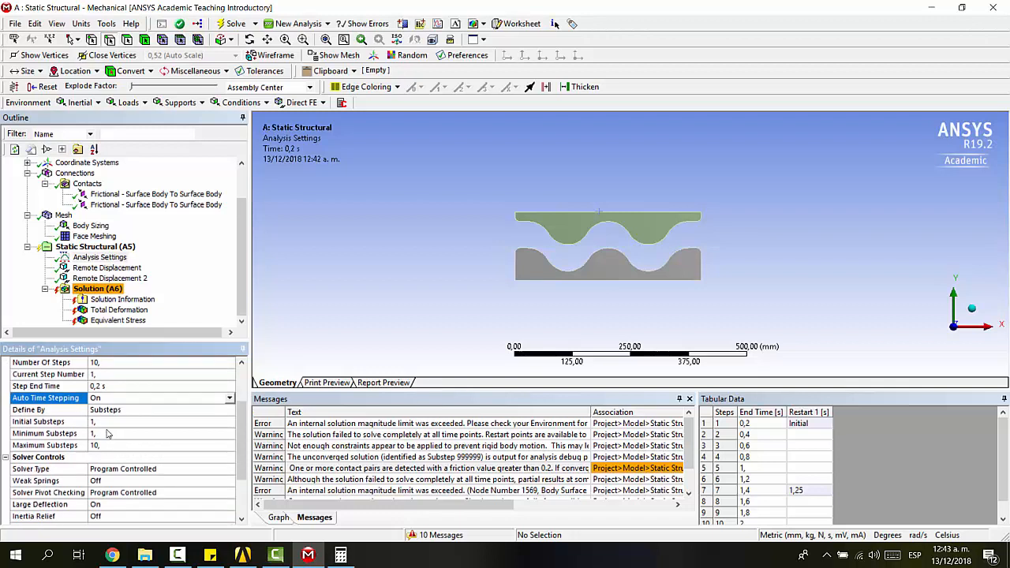
scroll(108, 433, up, 2)
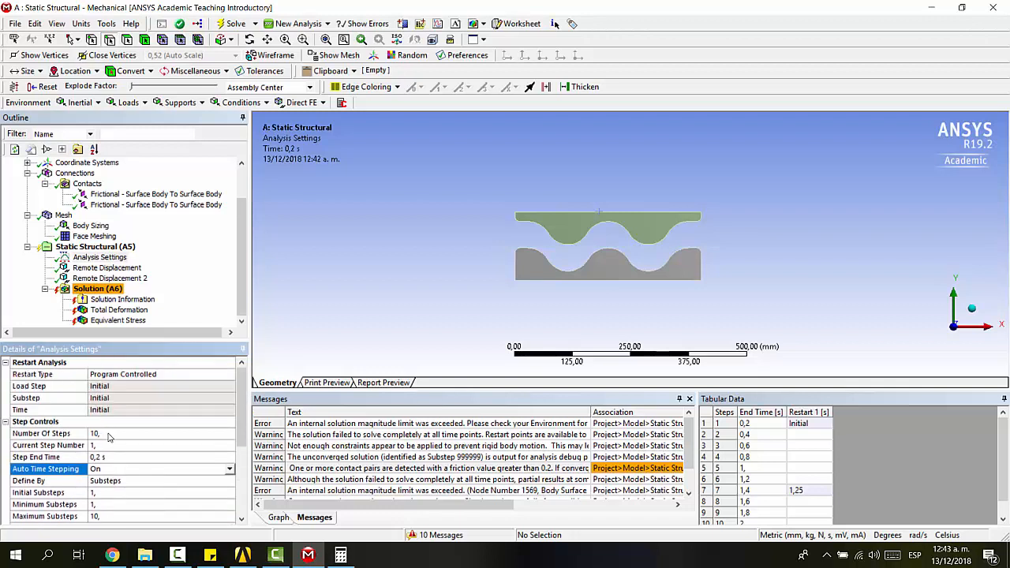
scroll(129, 438, down, 2)
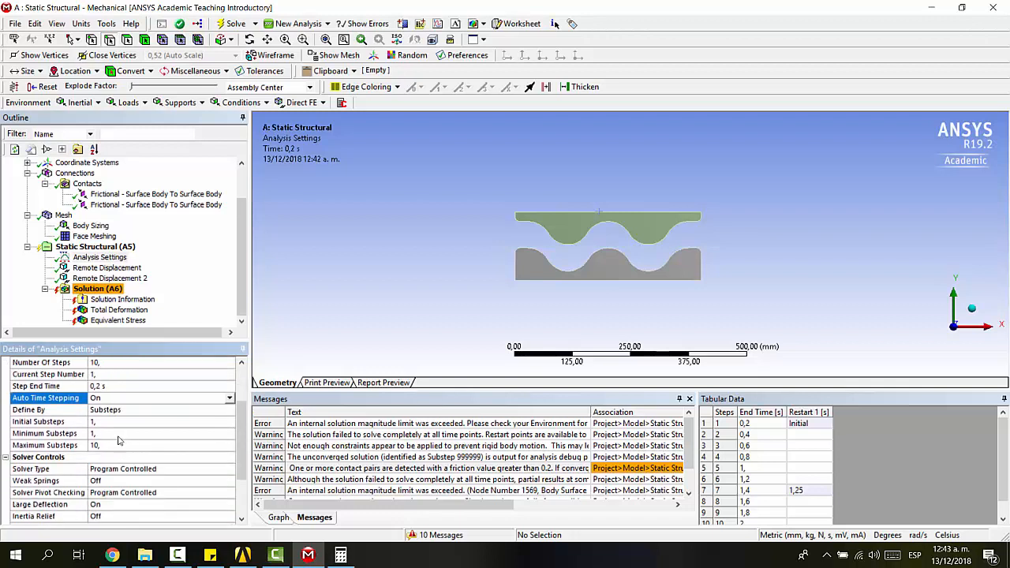
- Set the minimum substeps to 10 and the maximum substeps to 100 for step 1
click(94, 422)
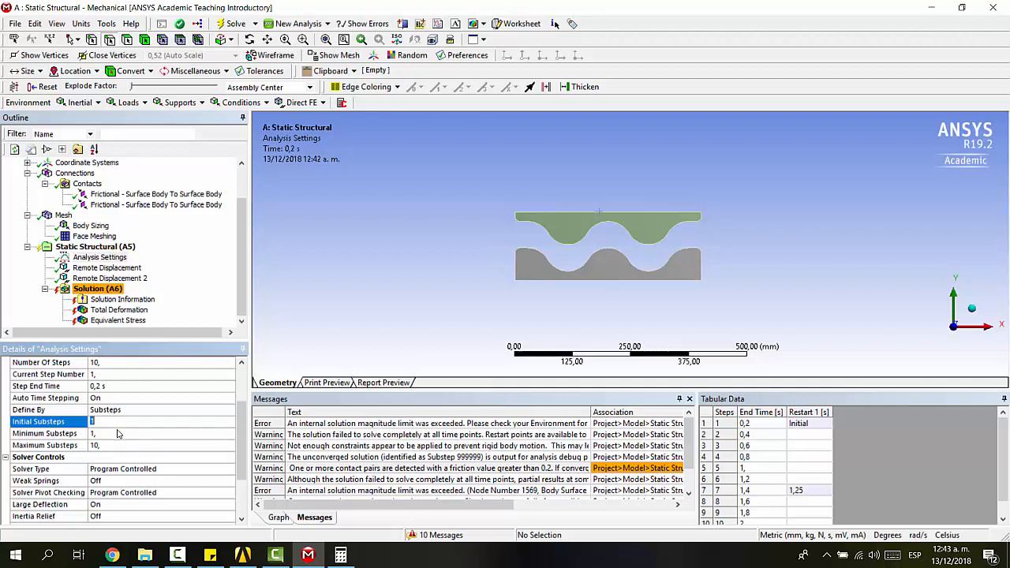
click(116, 433)
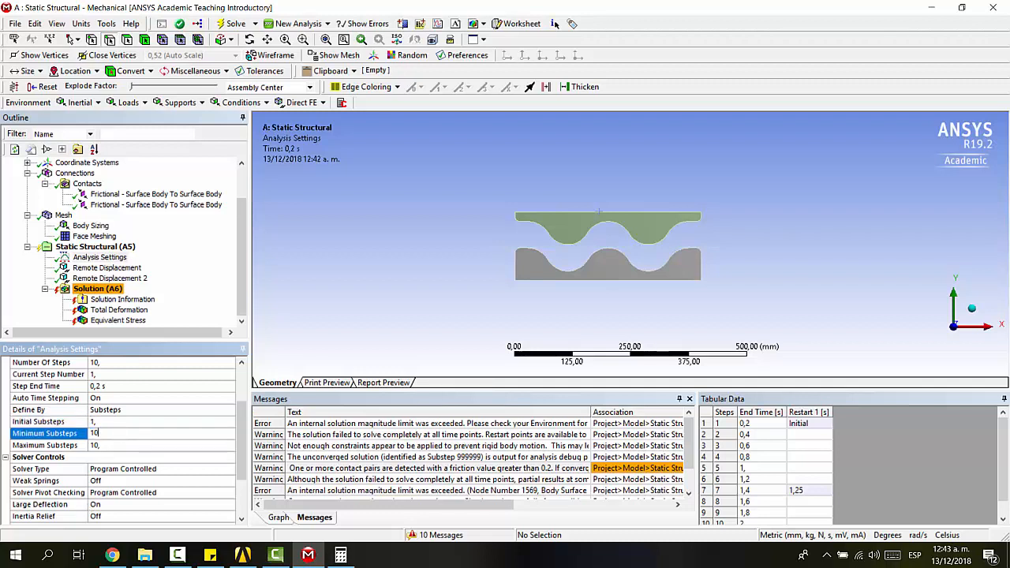
text(10)
scroll(128, 444, up, 2)
click(128, 445)
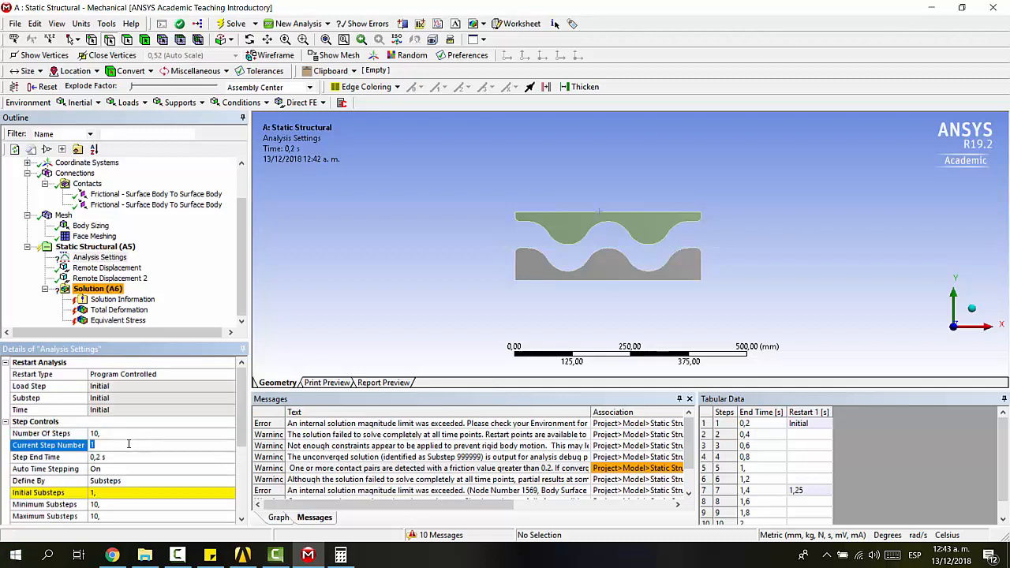
scroll(129, 445, down, 2)
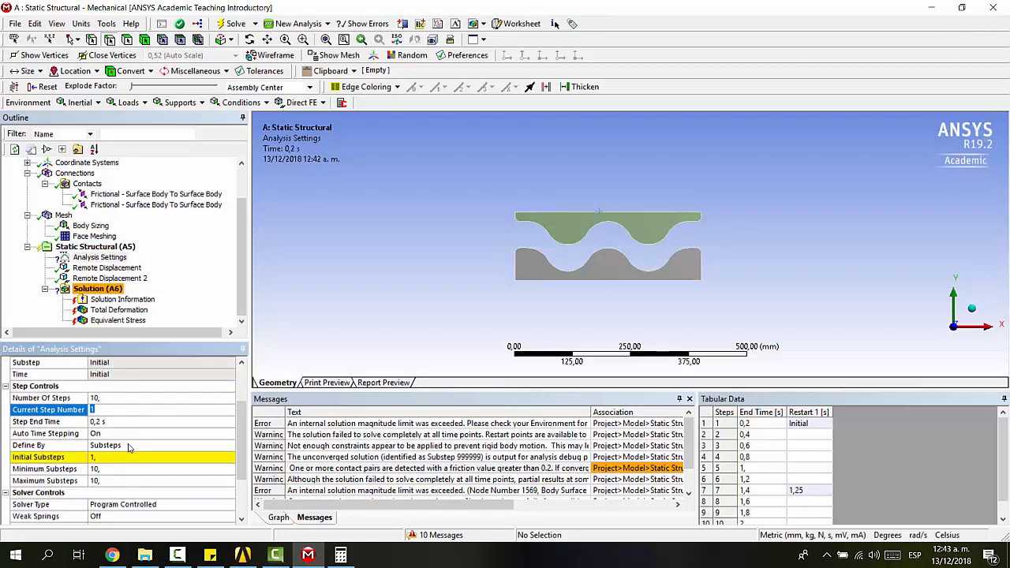
click(120, 445)
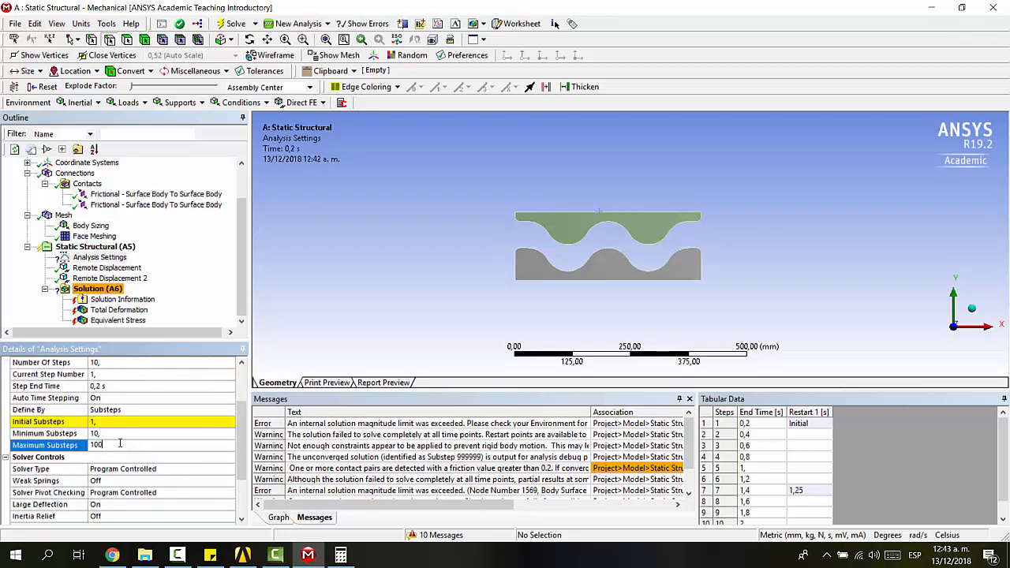
text(100)
scroll(121, 425, up, 2)
click(121, 423)
scroll(128, 490, down, 3)
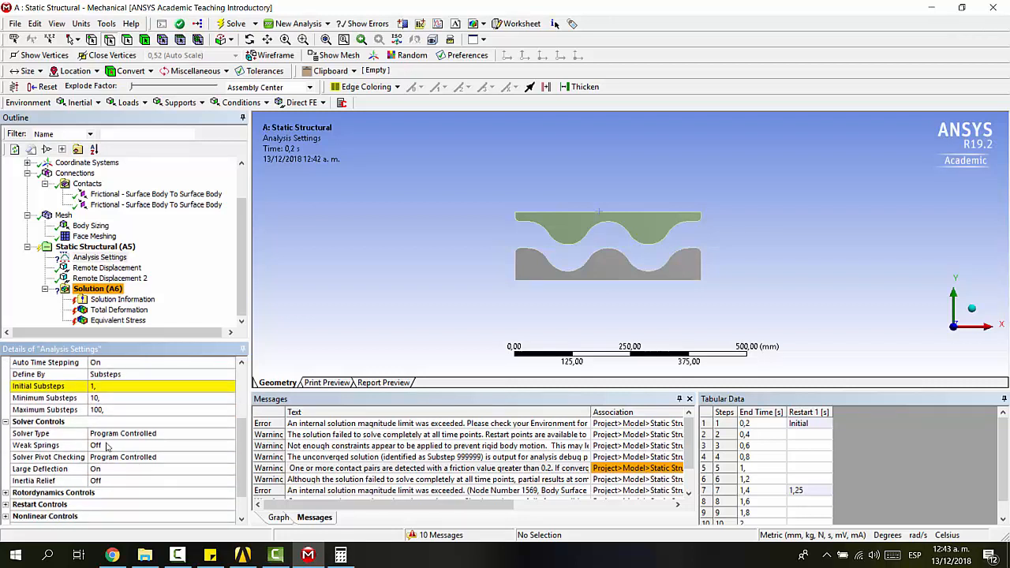
- Set the initial substeps to 20 for step 1
click(101, 388)
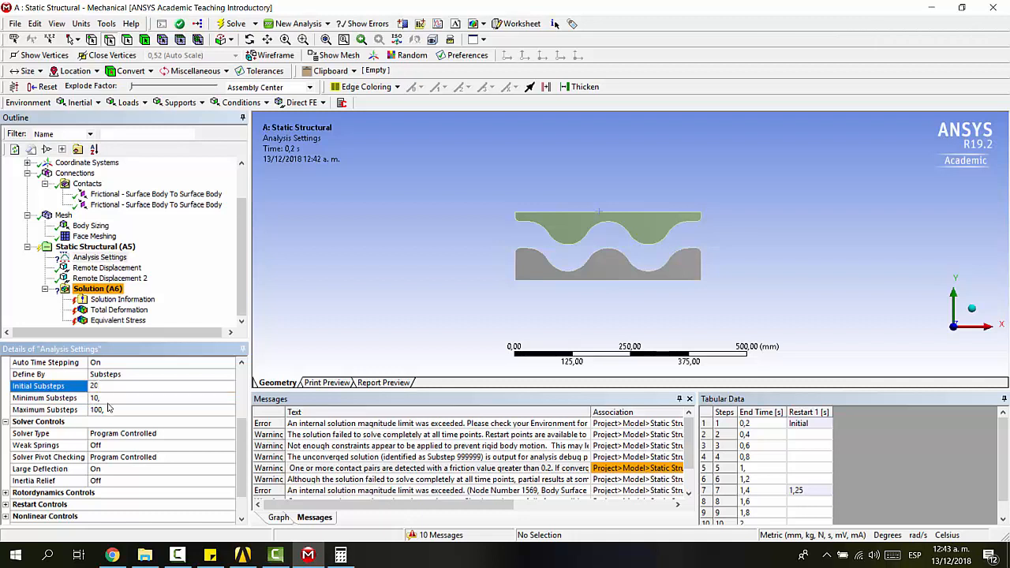
text(20)
scroll(109, 408, up, 3)
click(113, 454)
scroll(133, 462, down, 2)
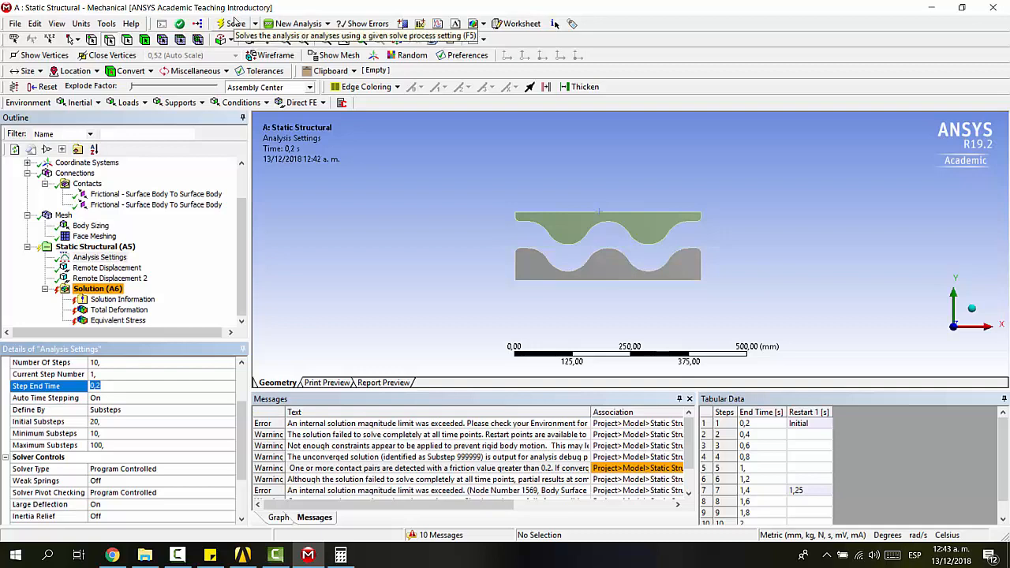
- Check the Force Convergence plot and available solution outputs, and inspect the status of the Solution
click(120, 299)
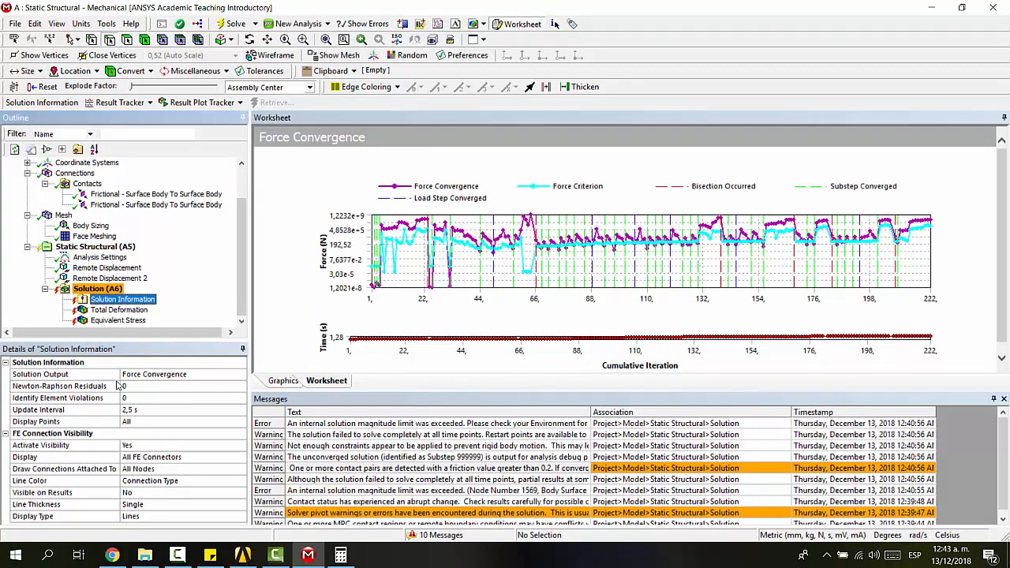
click(203, 375)
click(241, 377)
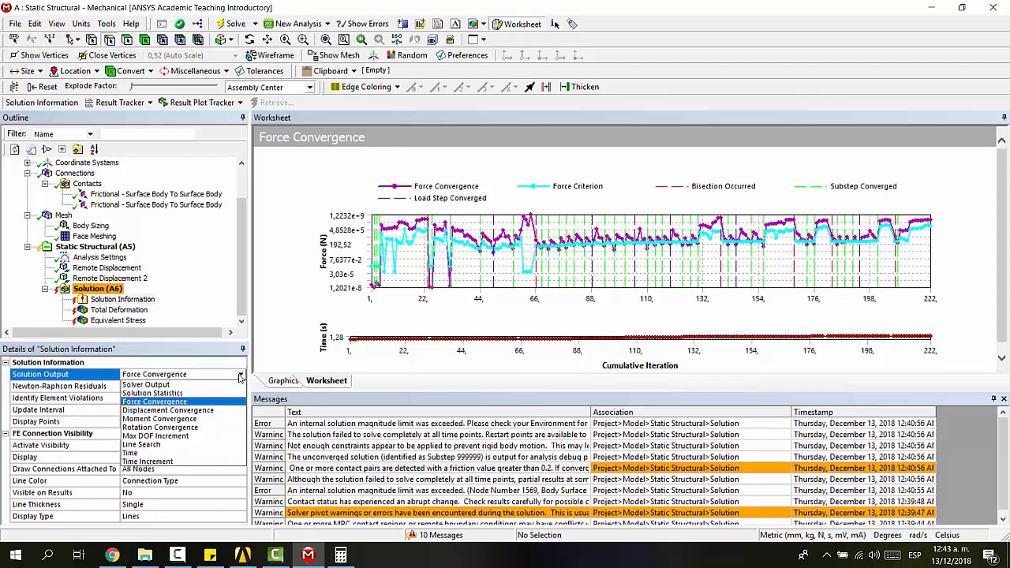
click(130, 301)
key(Up)
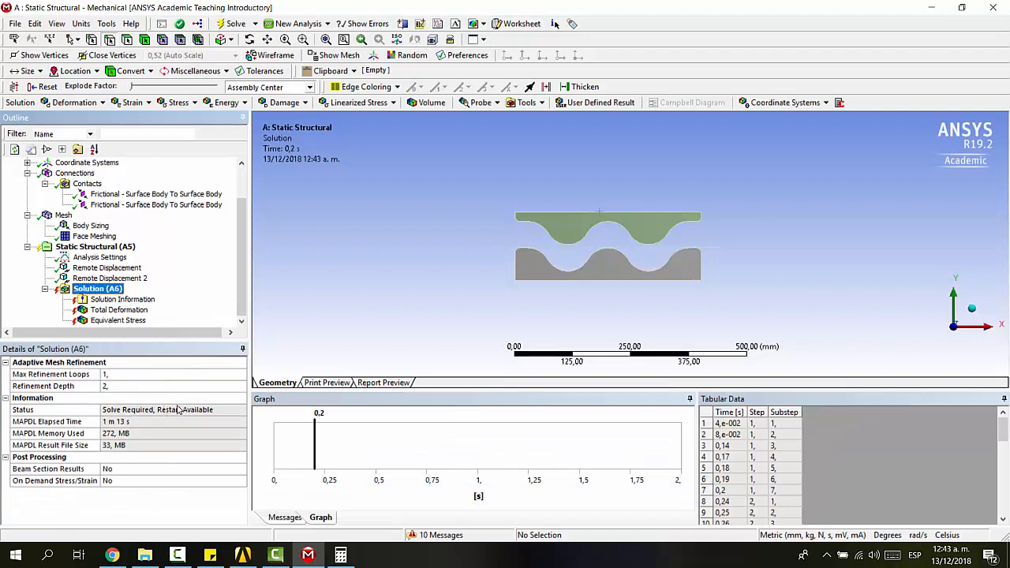
click(179, 409)
click(284, 317)
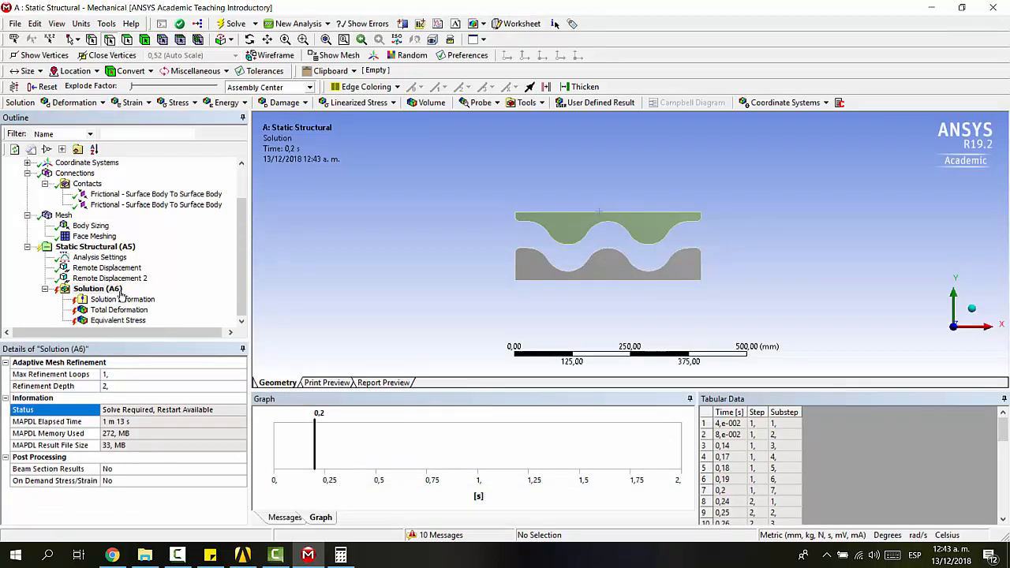
- Solve the analysis again with the changed substeps and examine its Force Convergence plot in Solution Information
click(97, 288)
click(235, 23)
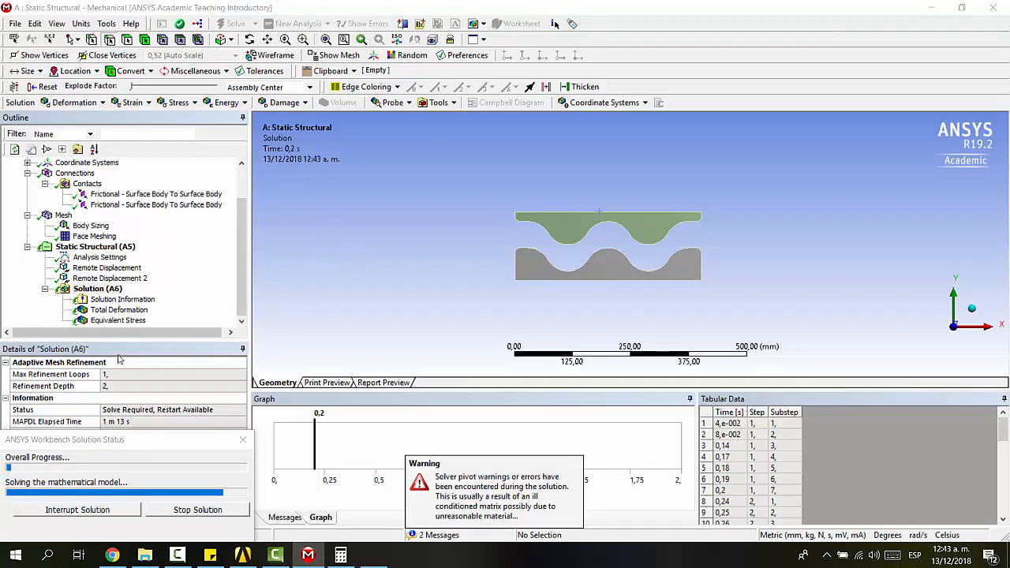
click(119, 299)
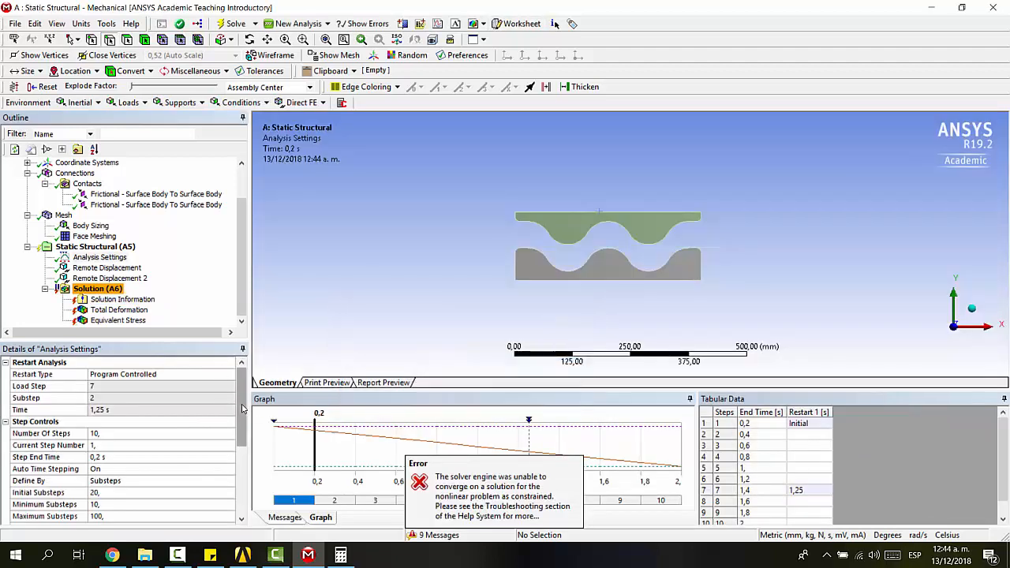
drag(242, 405, 243, 414)
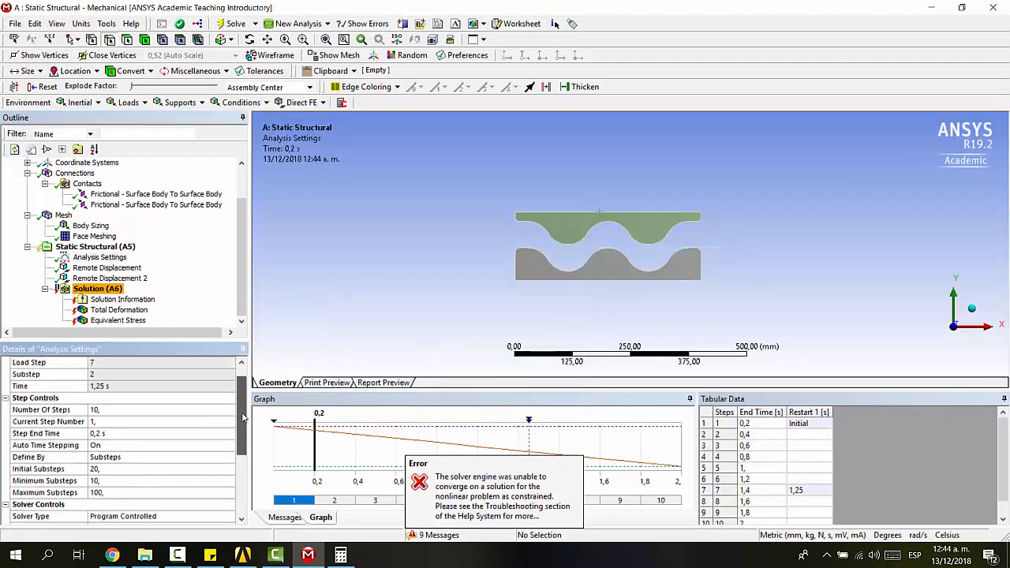
click(100, 300)
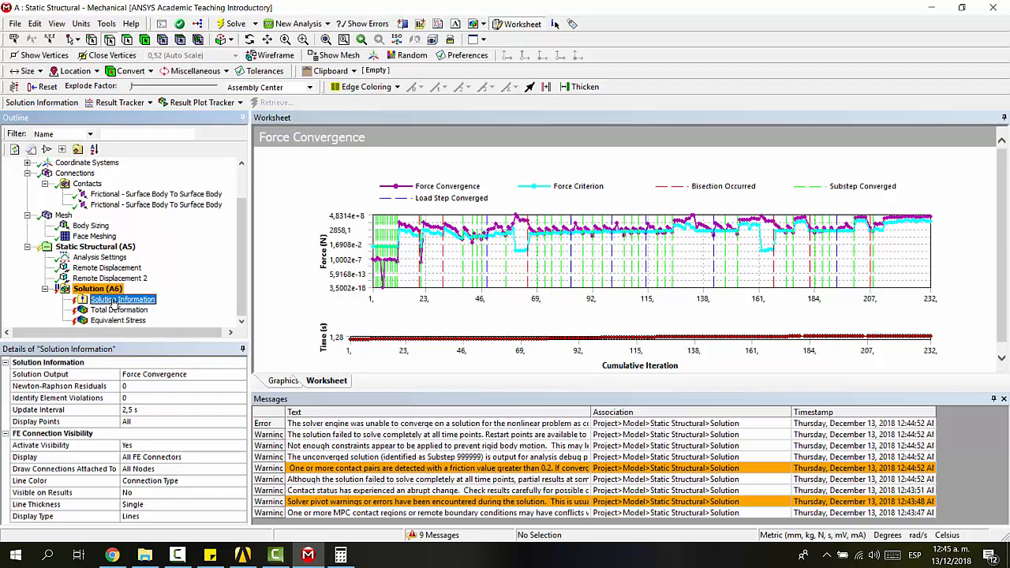
- Set Generate Restart Points to Manual in the Restart Controls of the Analysis Settings
click(102, 257)
scroll(124, 448, down, 3)
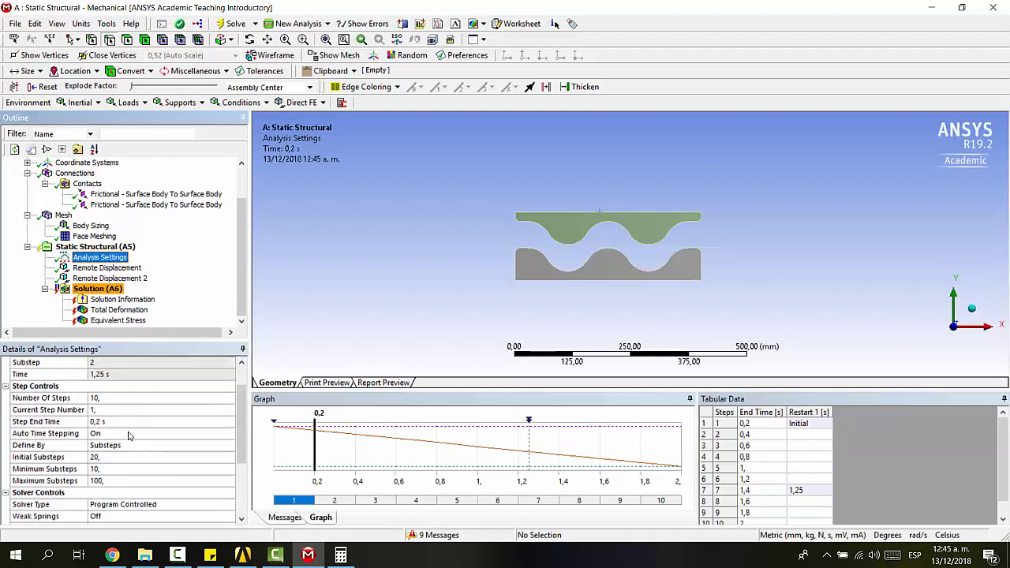
scroll(120, 446, down, 1)
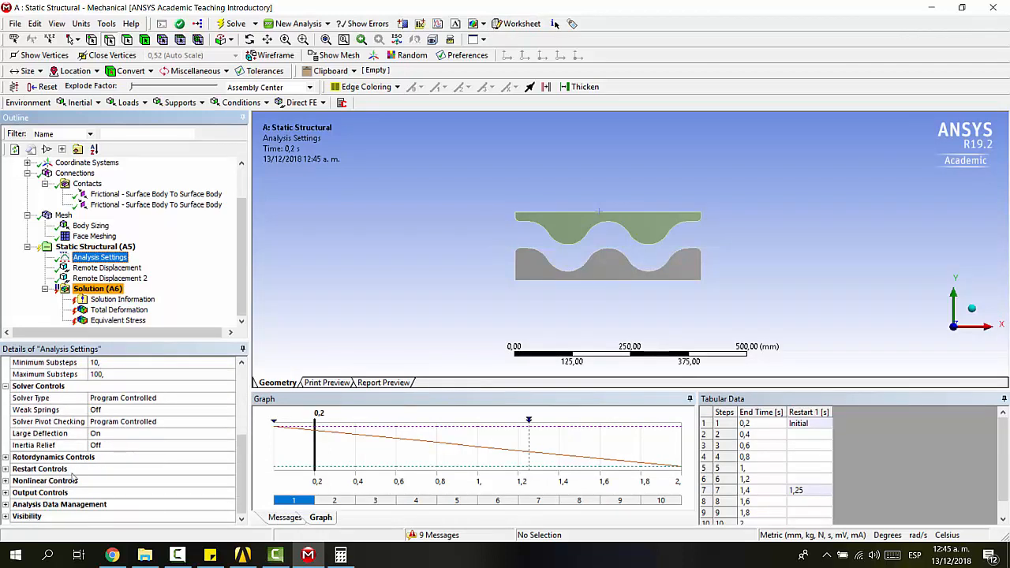
click(6, 469)
scroll(149, 429, down, 1)
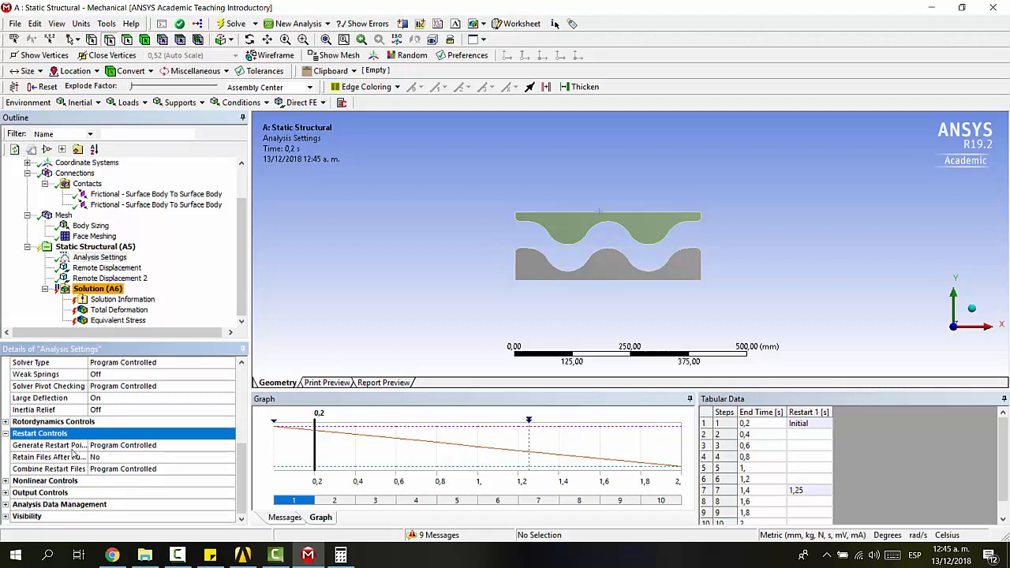
click(215, 444)
click(229, 446)
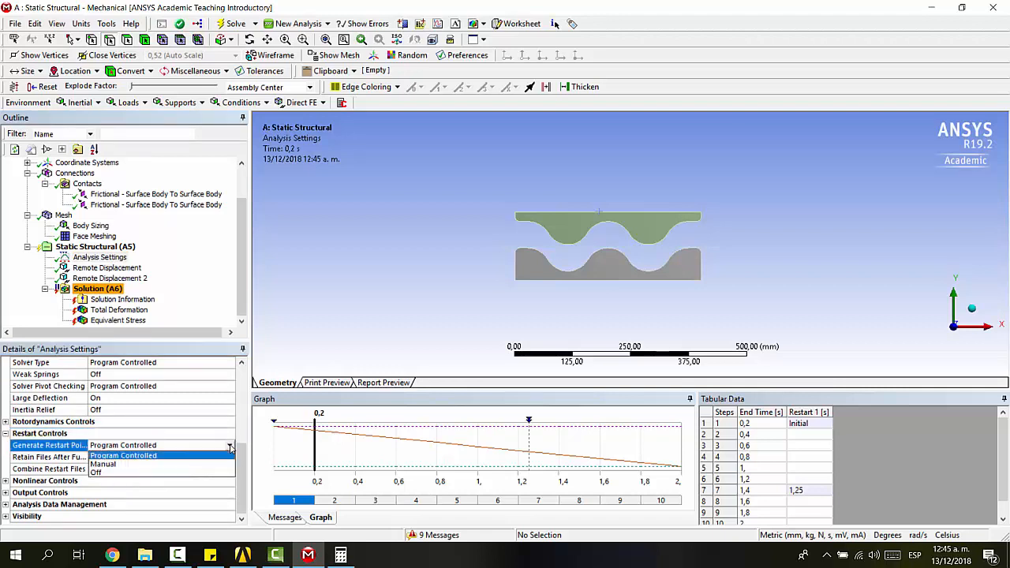
click(221, 464)
- Set both Load Step and Substep to All for the manually generated restart points
scroll(187, 465, down, 2)
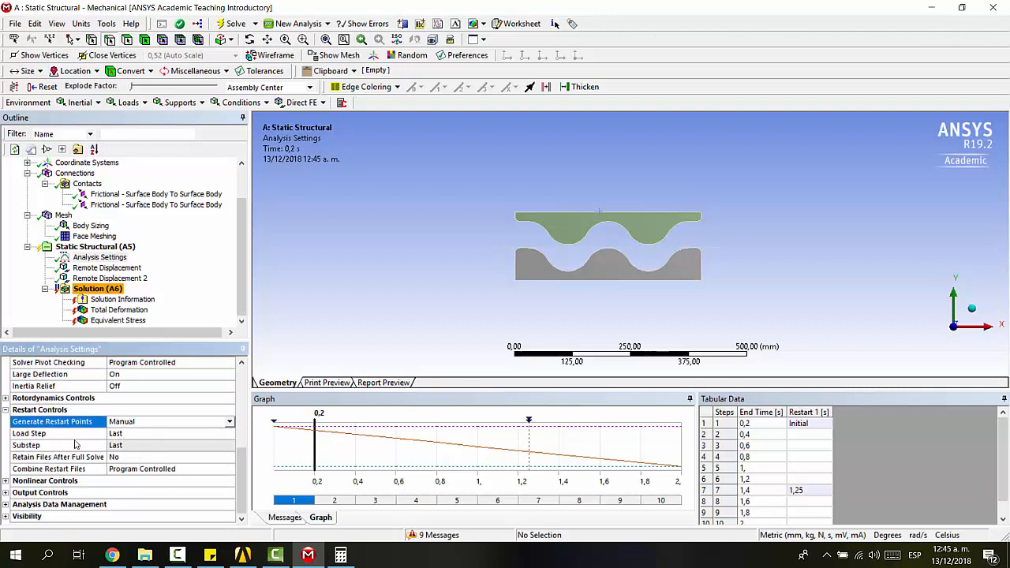
click(148, 444)
click(216, 433)
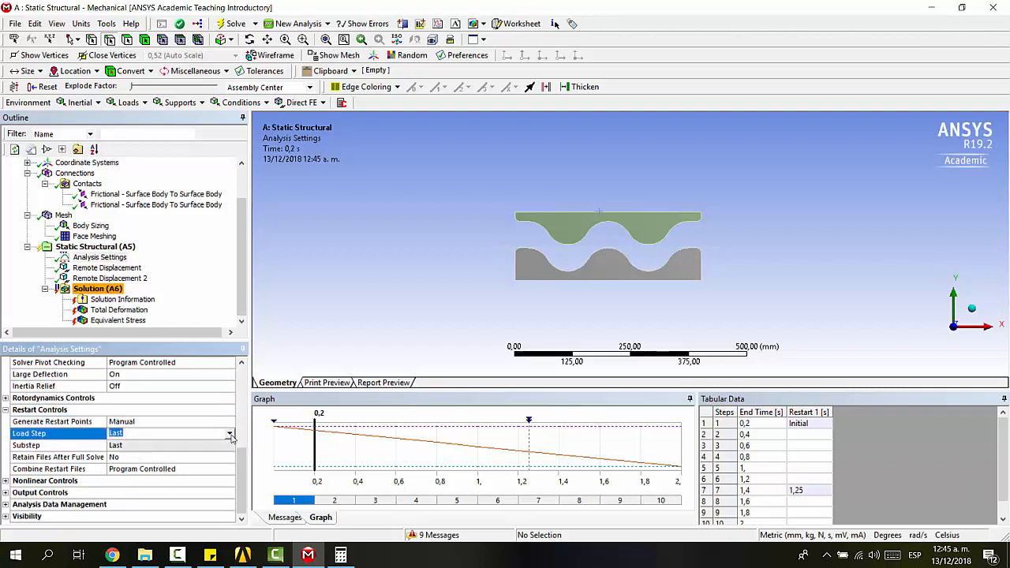
click(229, 434)
click(224, 448)
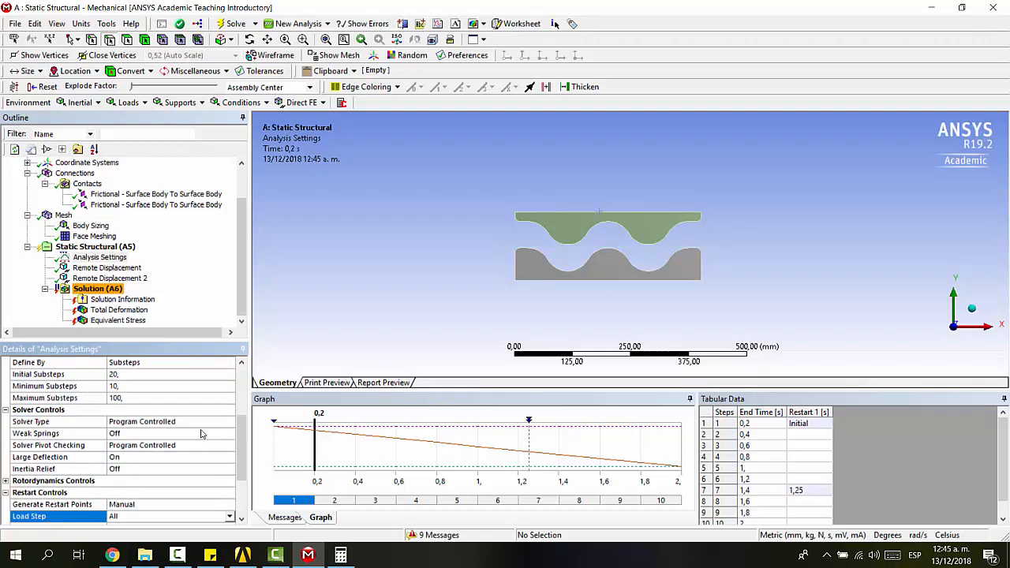
click(136, 444)
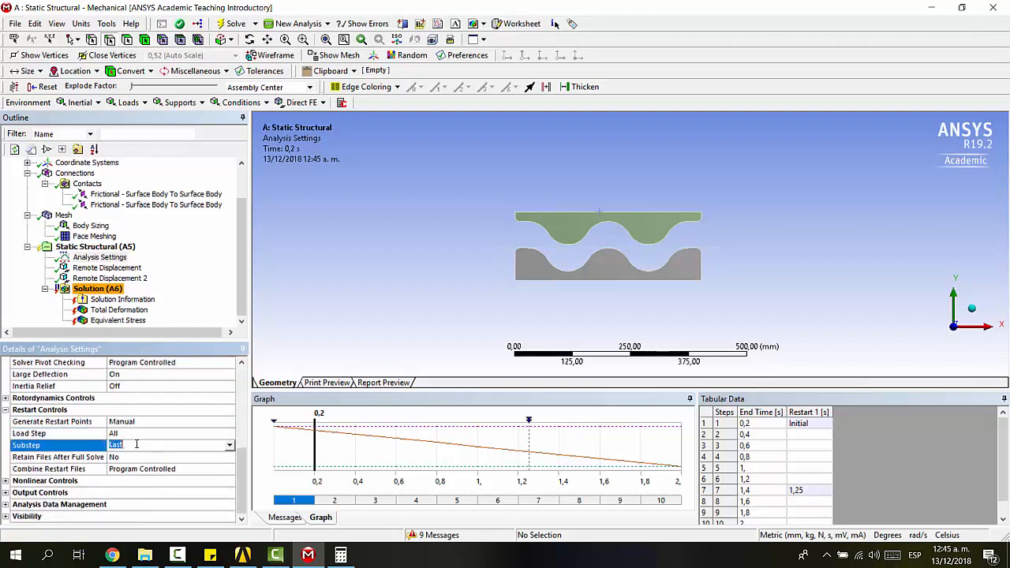
click(229, 445)
click(197, 464)
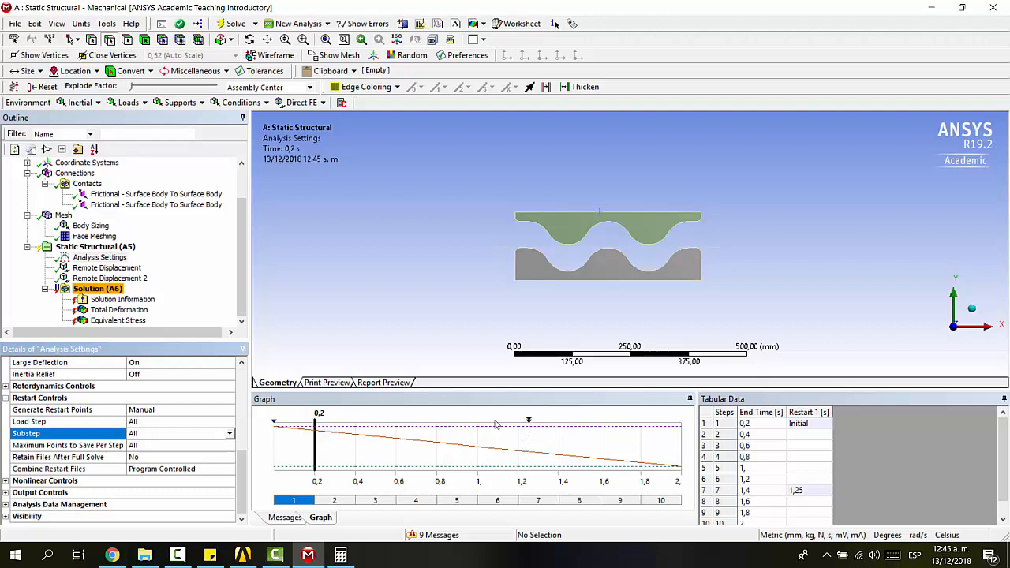
- Check the status of the Solution and its Force Convergence plot for restart availability
click(96, 289)
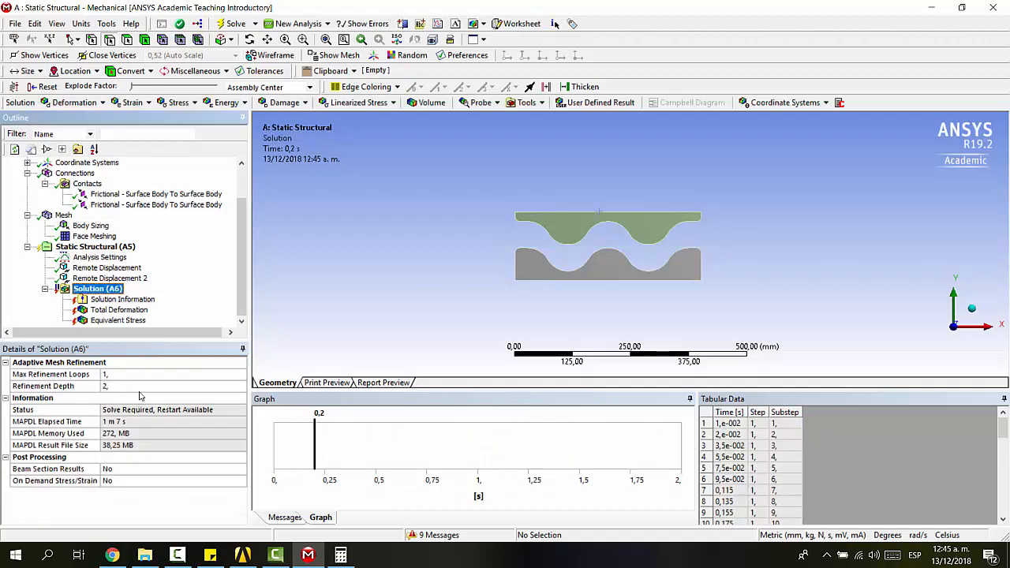
click(122, 300)
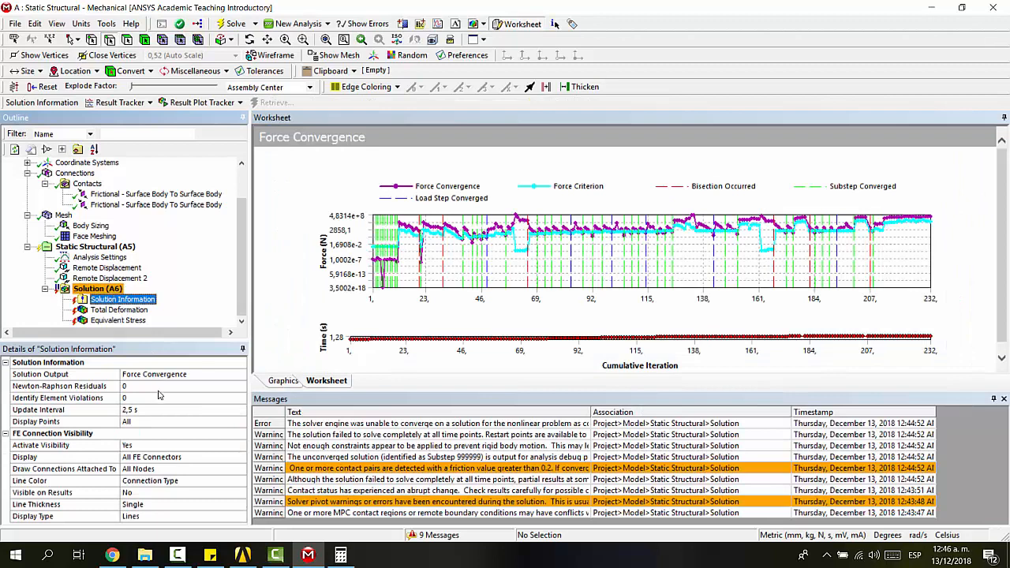
click(99, 289)
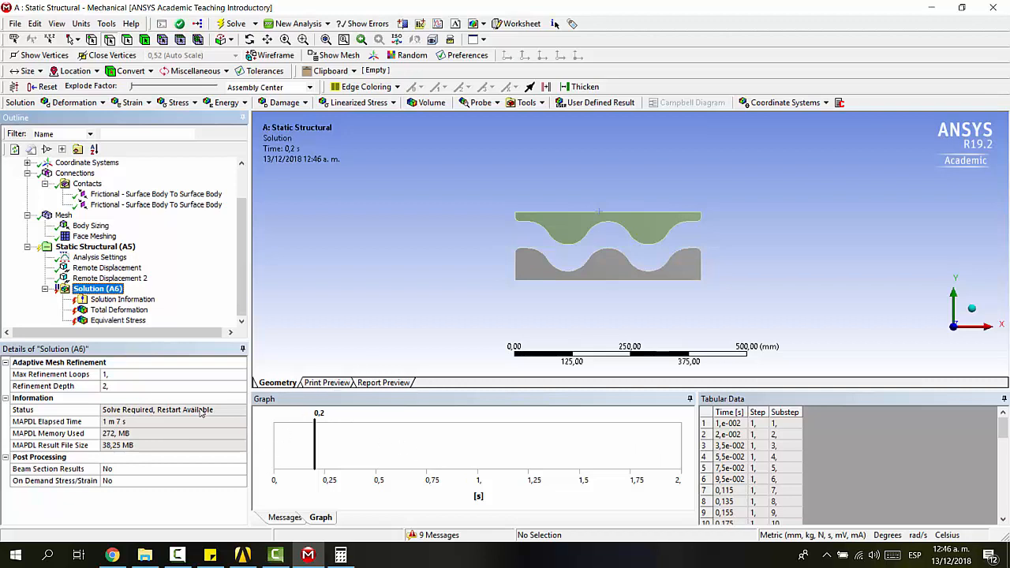
- Set the analysis Restart Type to Manual with Load Step 7, Substep 2 as the current restart point
click(98, 257)
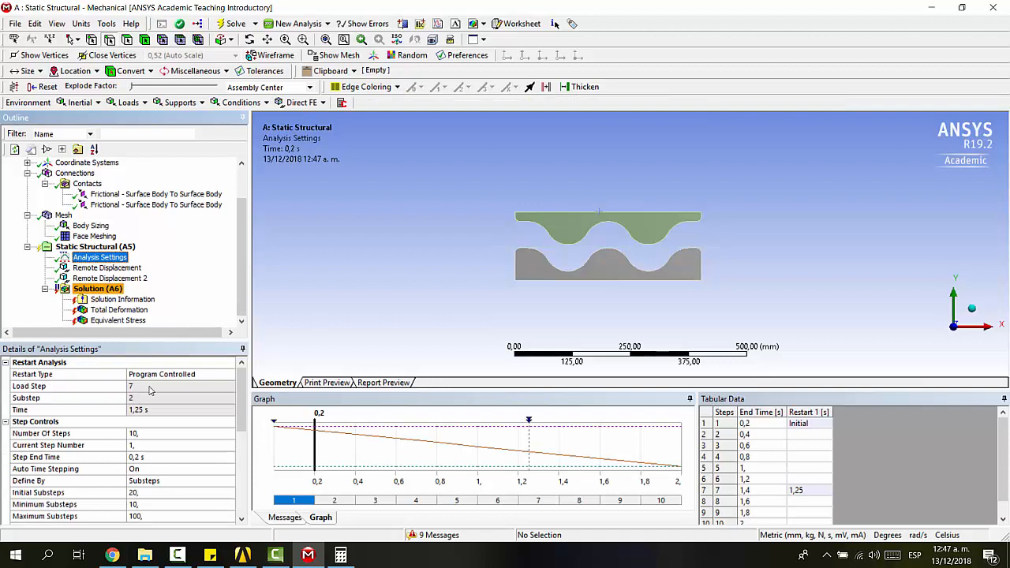
click(162, 374)
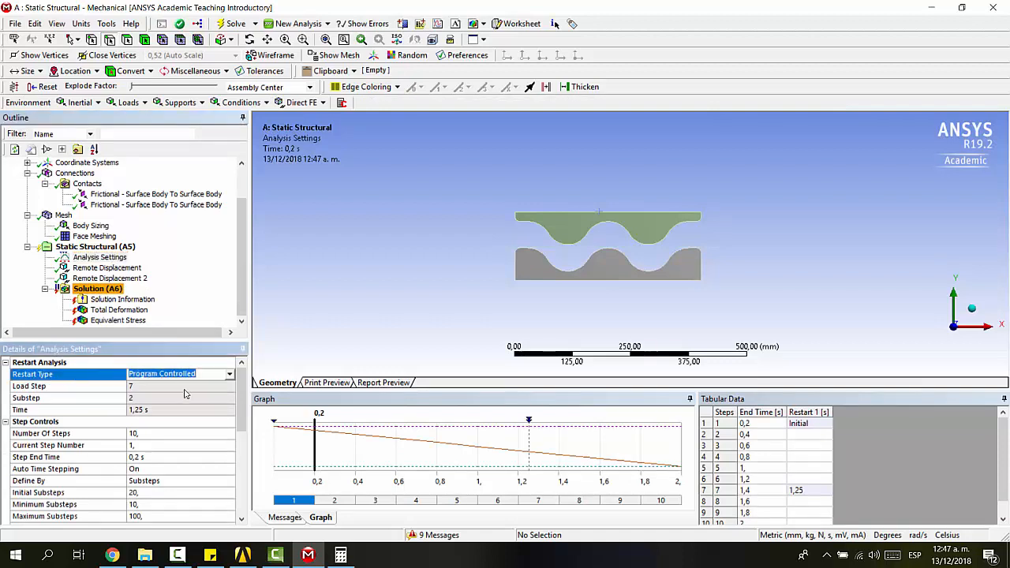
click(229, 375)
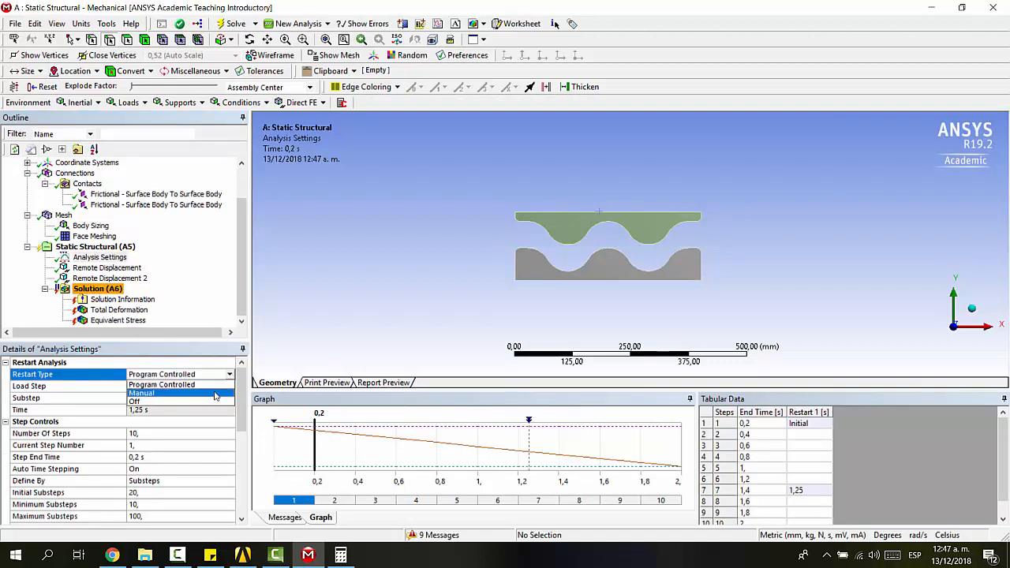
click(213, 392)
click(169, 388)
click(230, 388)
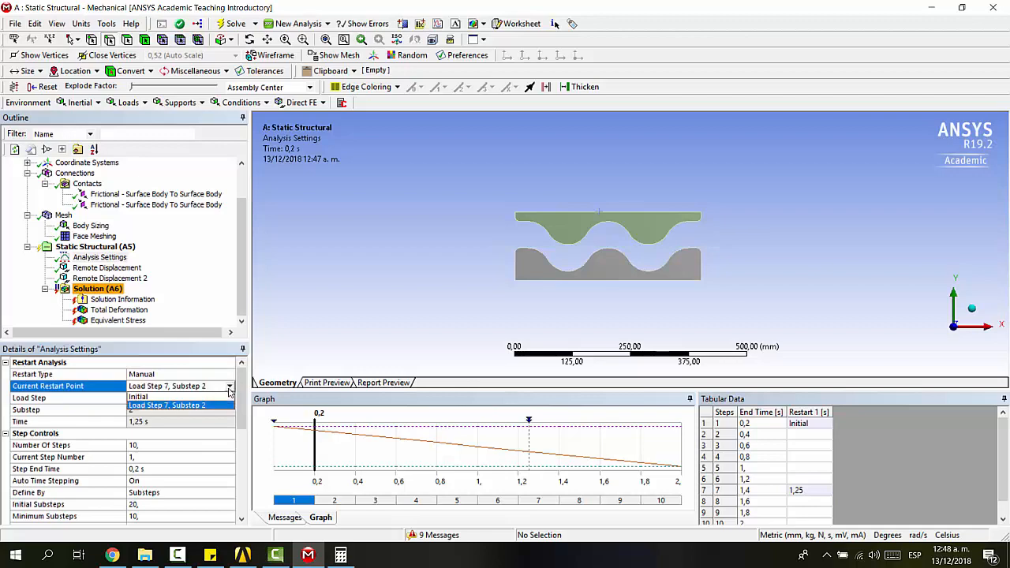
click(228, 405)
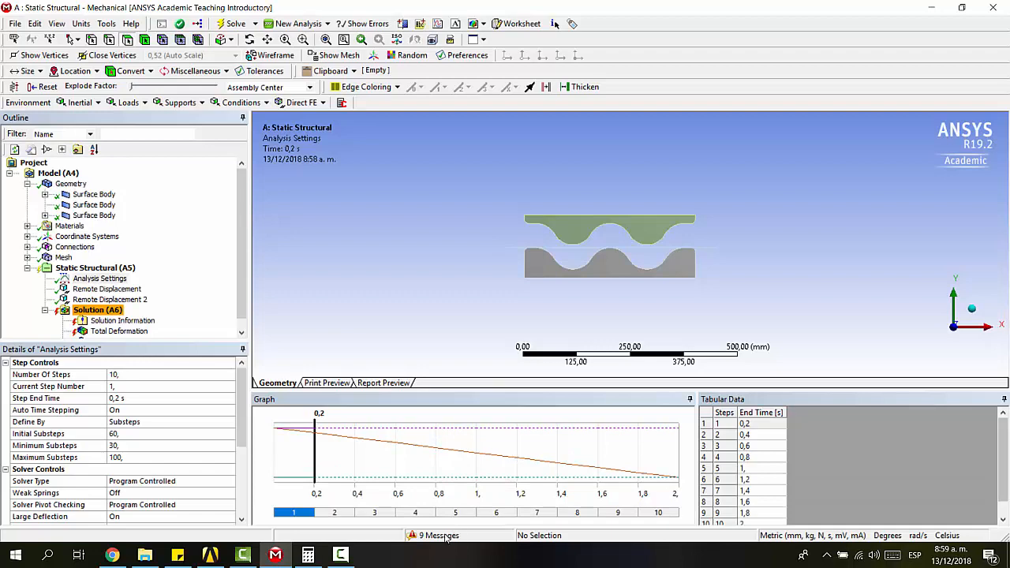
- Review the solver messages and read the full warning about contact pair friction
double_click(444, 535)
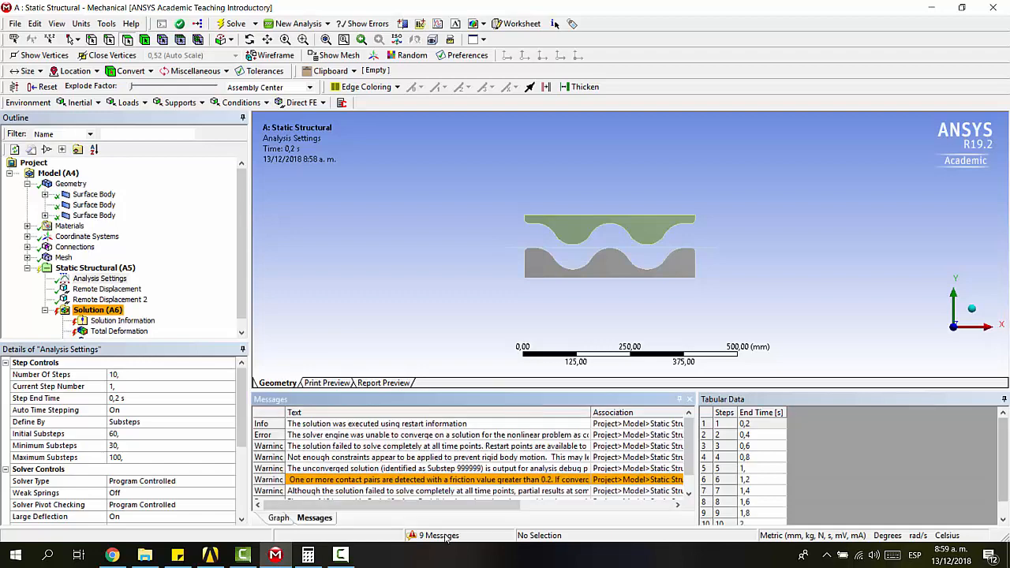
scroll(375, 442, down, 1)
double_click(381, 461)
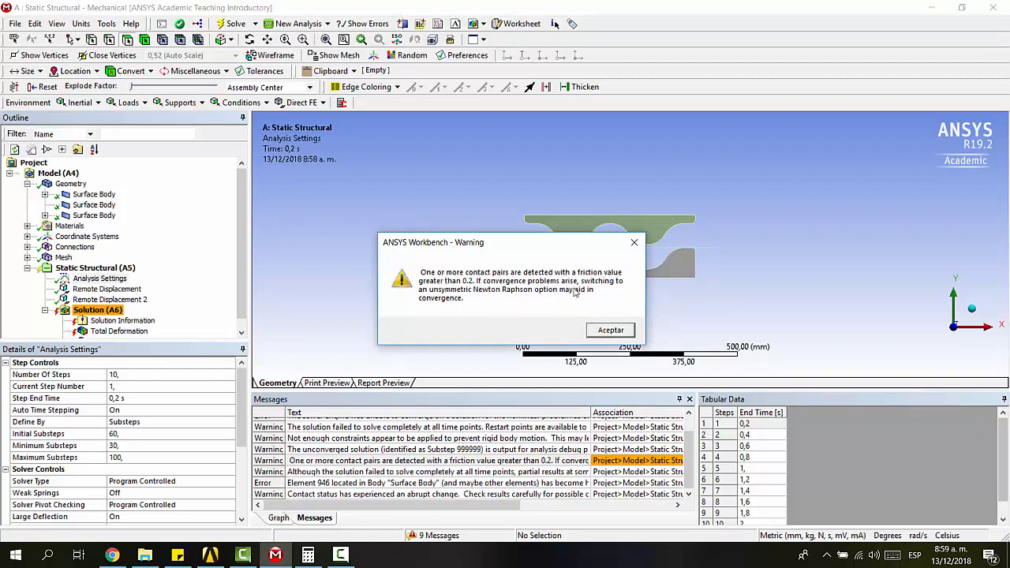
click(606, 333)
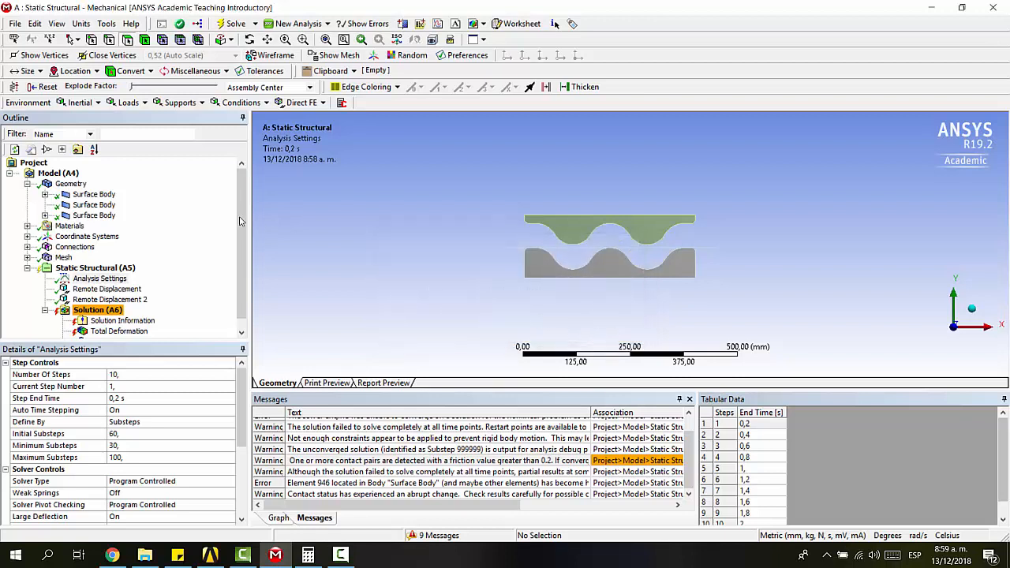
- Assign Structural Steel NL as the material of all three surface bodies
click(77, 184)
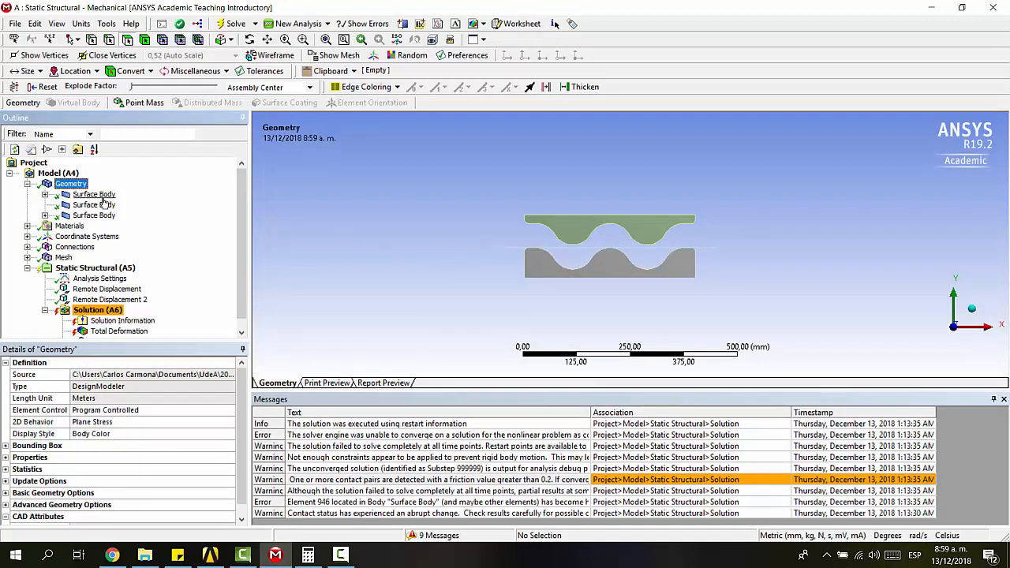
click(93, 194)
shift+click(93, 216)
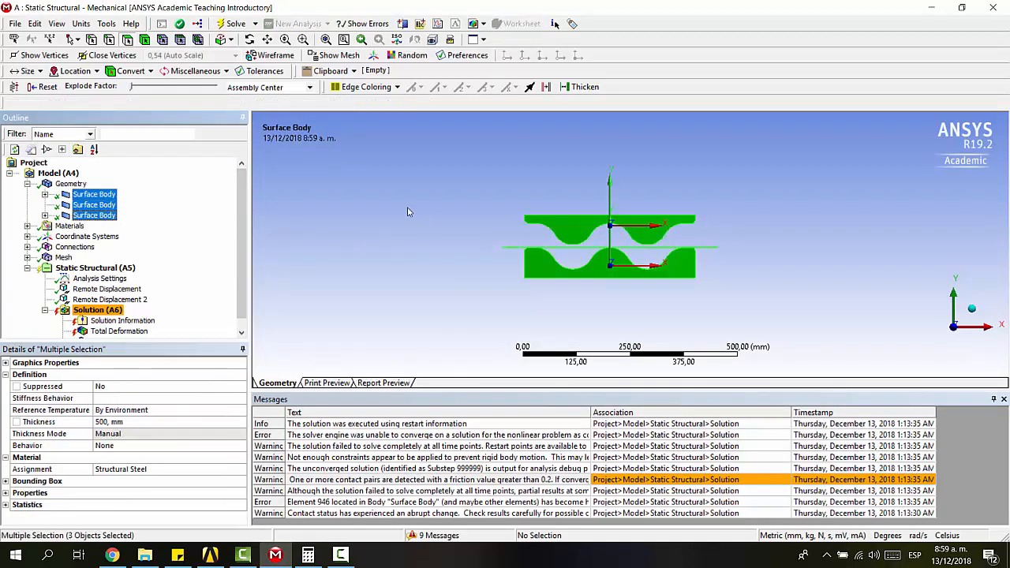
click(139, 470)
click(241, 470)
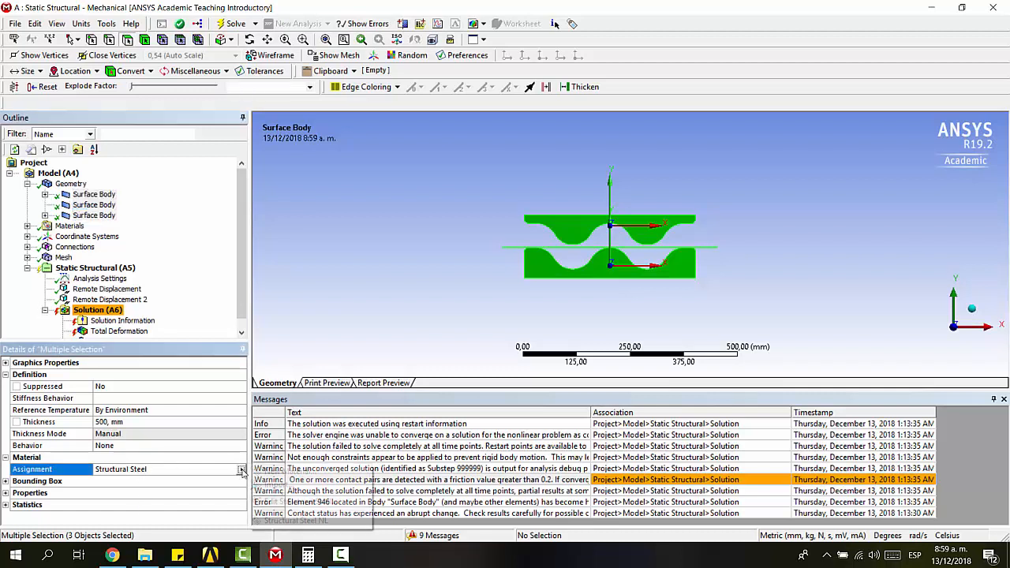
click(296, 520)
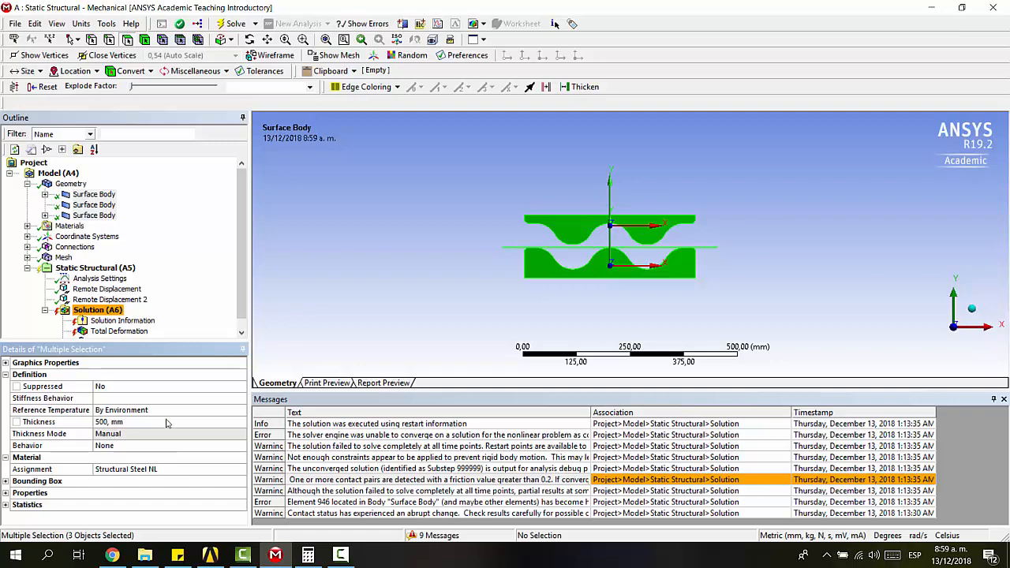
- Solve the analysis with the new material and monitor its Force Convergence plot in Solution Information
click(102, 312)
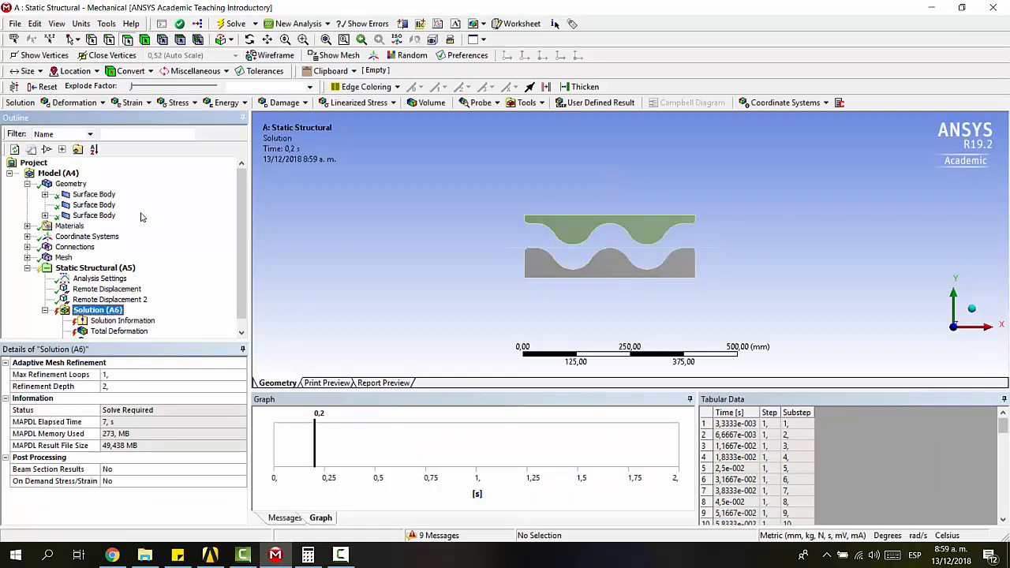
click(234, 23)
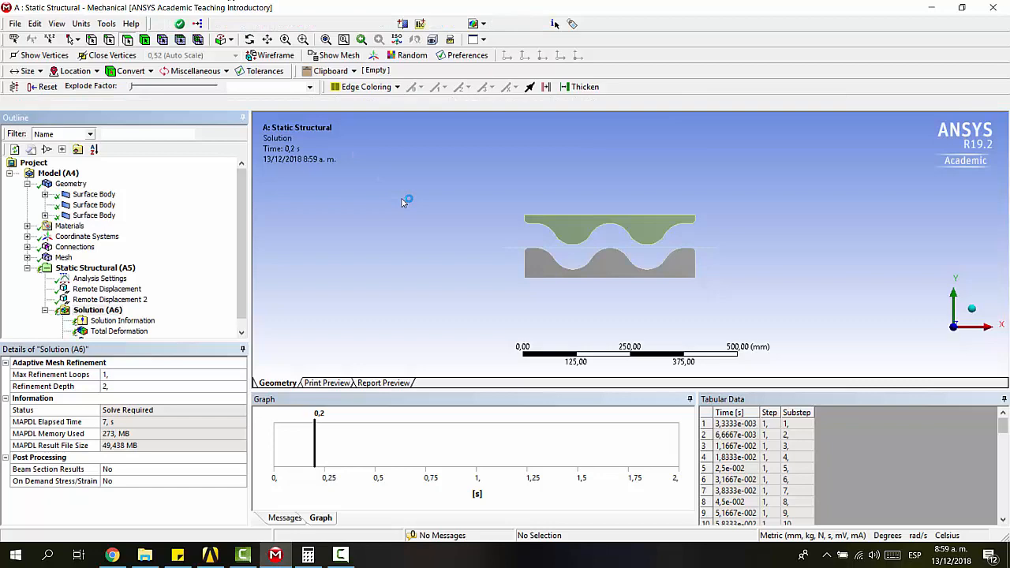
click(124, 321)
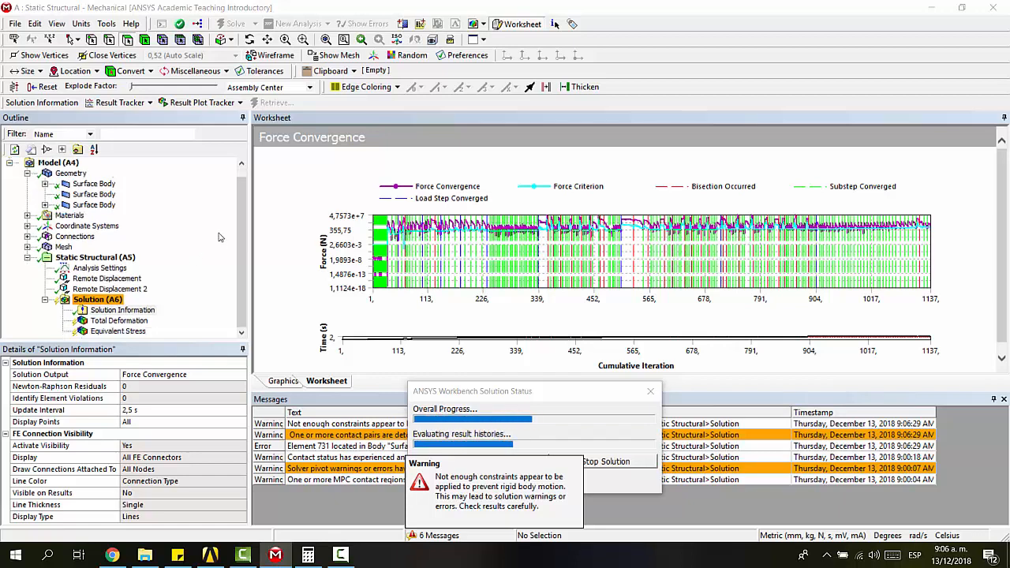
- Examine the Total Deformation result of the stamped sheet up close and from an angled view
click(143, 319)
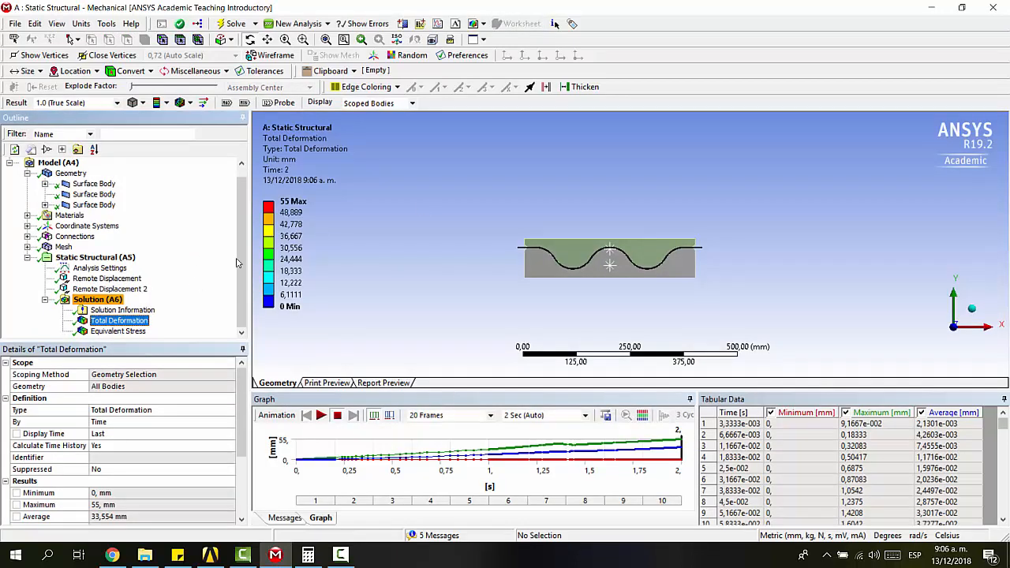
scroll(605, 257, up, 5)
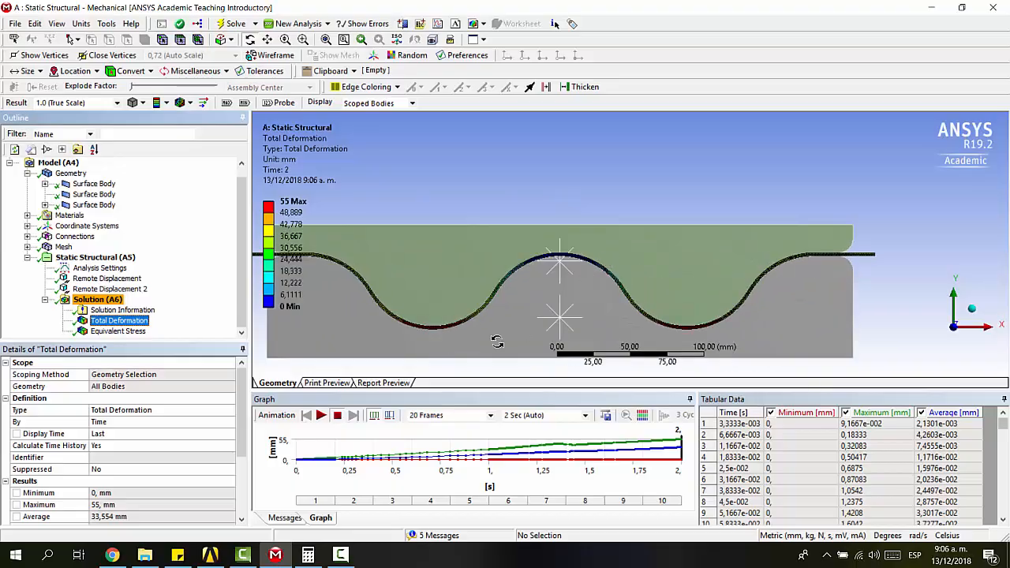
mouse_move(735, 247)
mouse_down()
mouse_move(693, 287)
mouse_move(660, 264)
mouse_move(737, 259)
mouse_move(692, 206)
mouse_up()
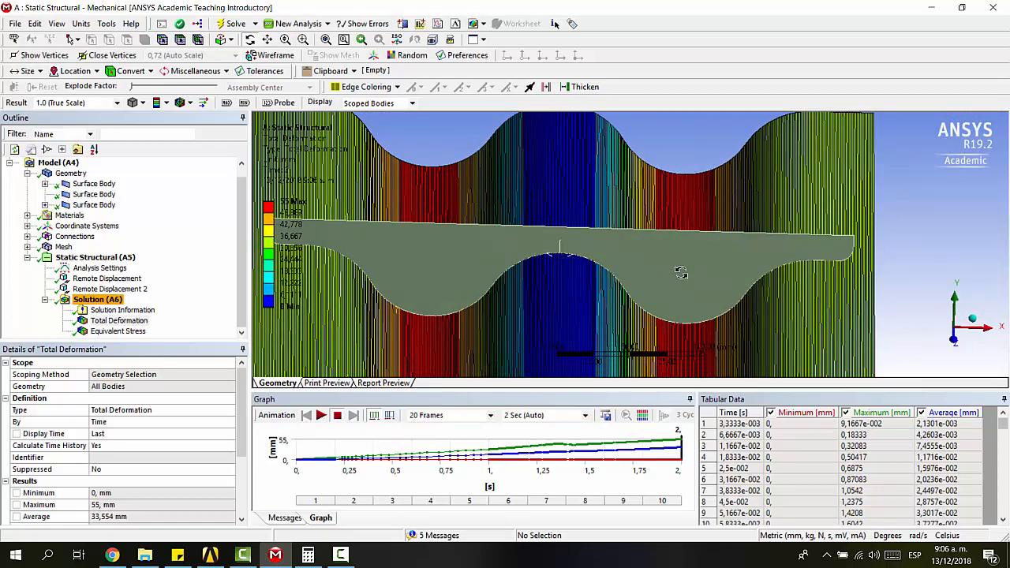
key(F7)
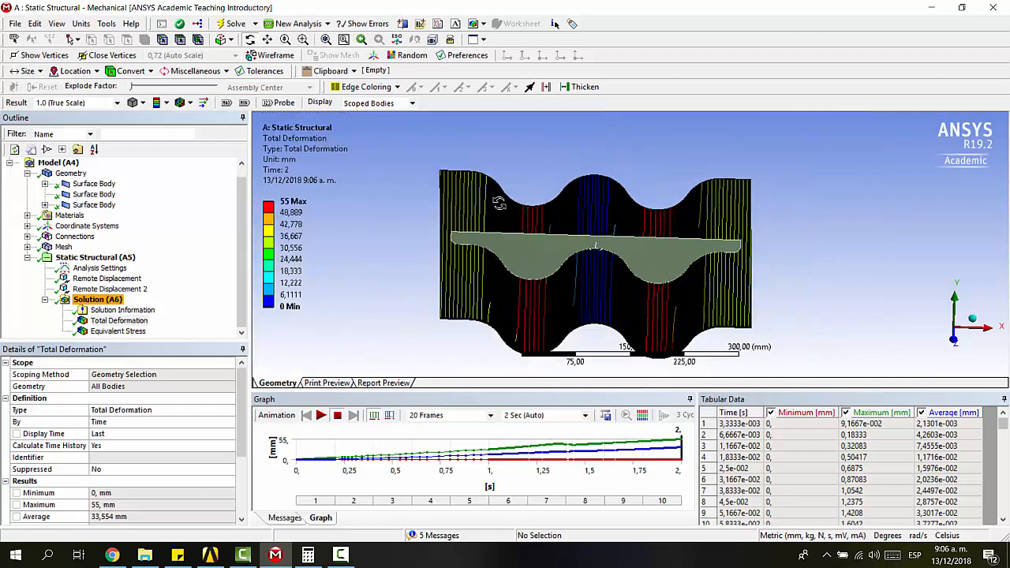
- Examine the Equivalent Stress distribution over the stamped sheet from several angles
click(118, 331)
drag(599, 207, 603, 223)
middle_drag(604, 223, 588, 220)
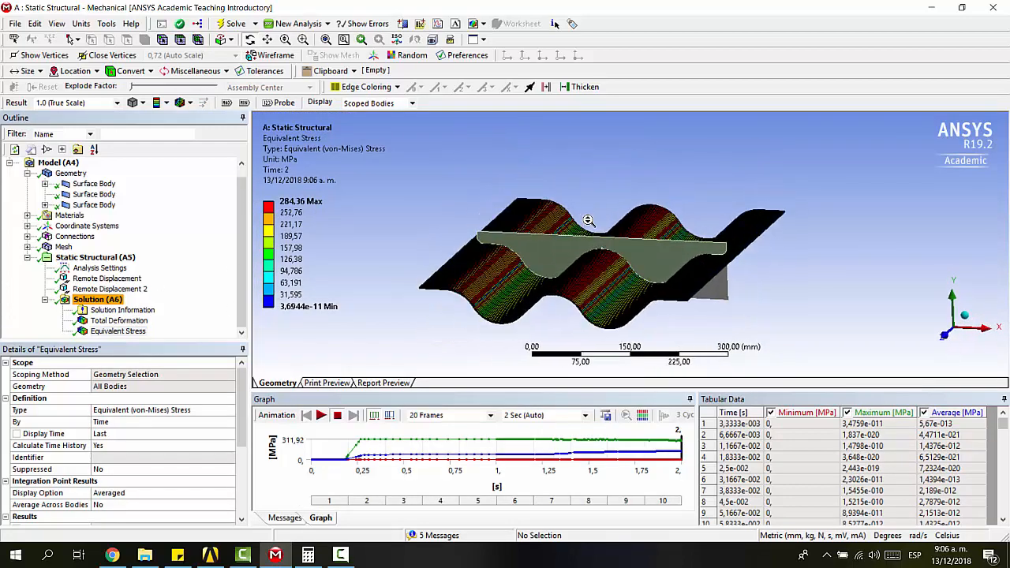
scroll(587, 220, up, 3)
scroll(384, 195, down, 1)
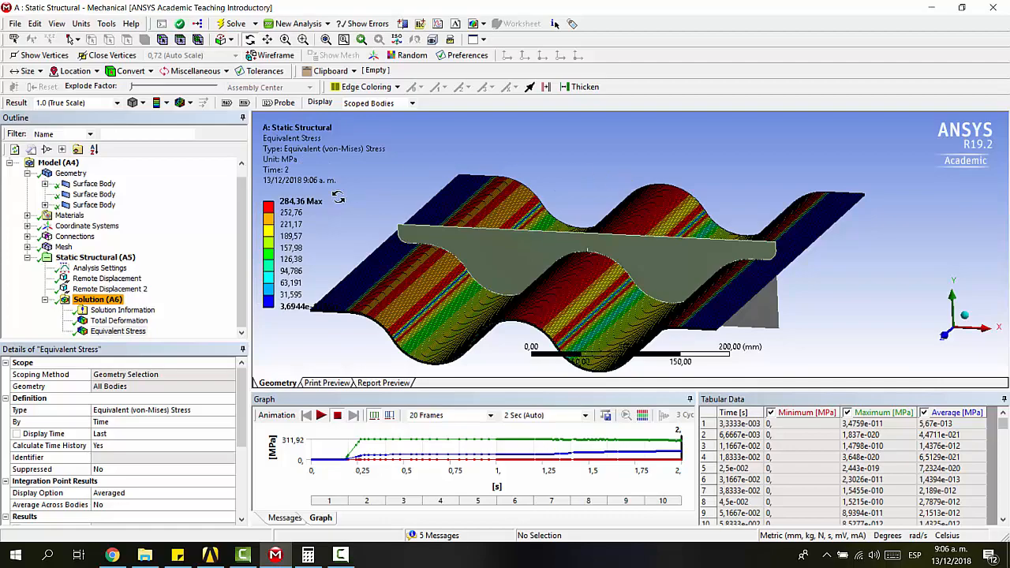
drag(568, 205, 586, 201)
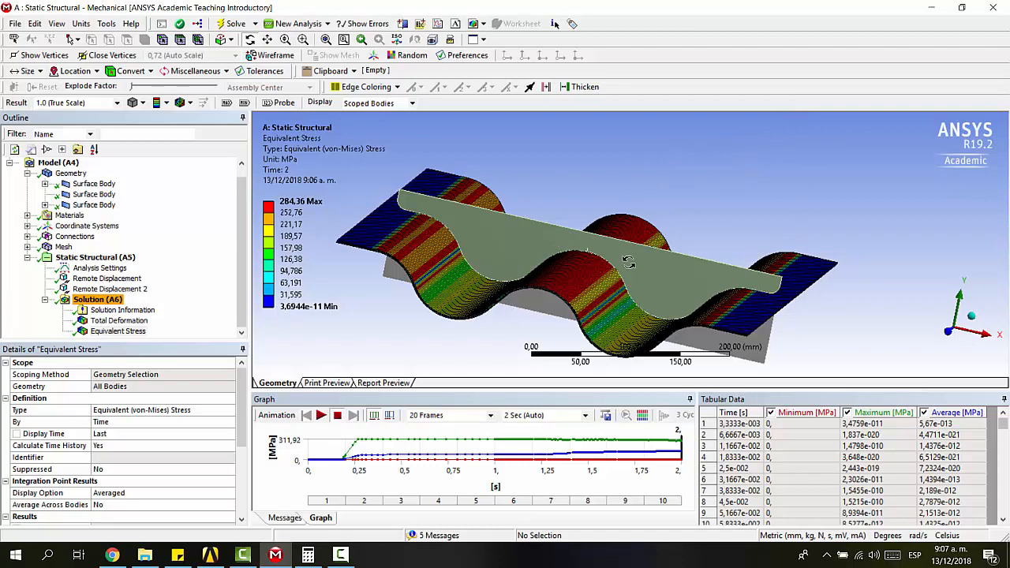
drag(621, 199, 705, 202)
mouse_move(667, 237)
mouse_down()
mouse_move(705, 219)
mouse_move(642, 226)
mouse_move(673, 226)
mouse_up()
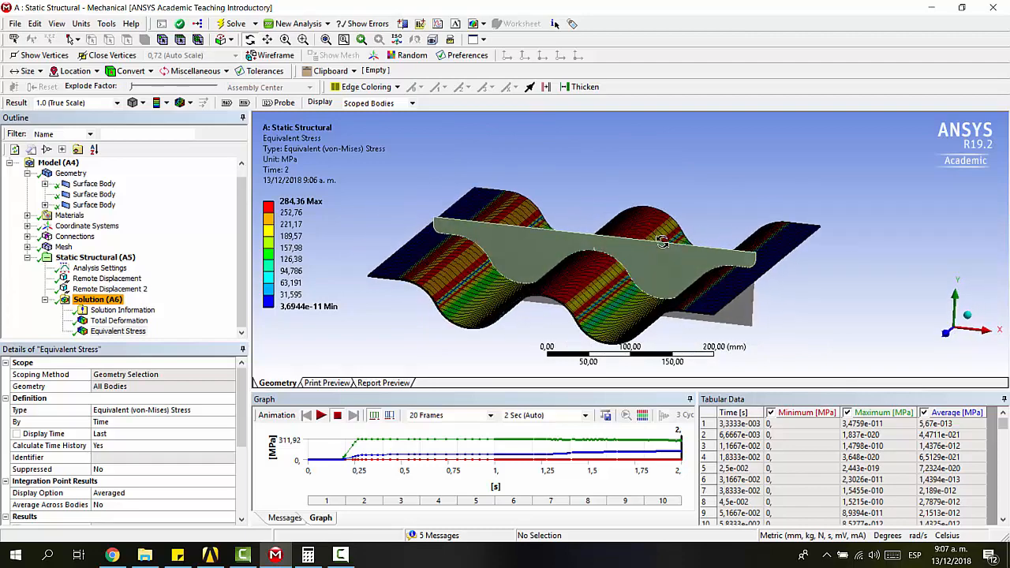
- Play the Equivalent Stress animation and watch the stamping process in an angled view
drag(812, 272, 780, 272)
click(321, 414)
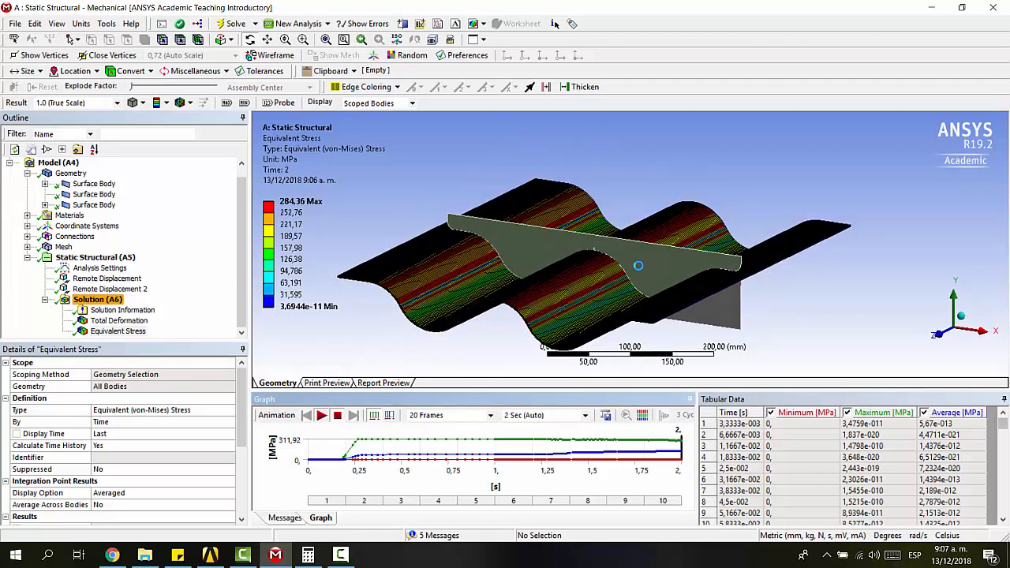
mouse_move(612, 275)
mouse_down()
mouse_move(672, 259)
mouse_move(608, 272)
mouse_move(598, 265)
mouse_up()
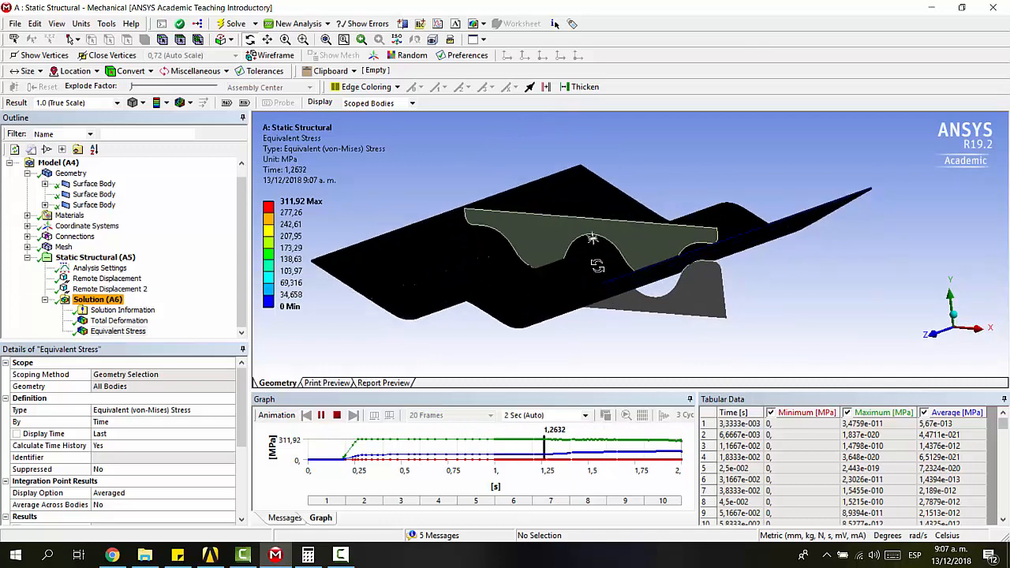